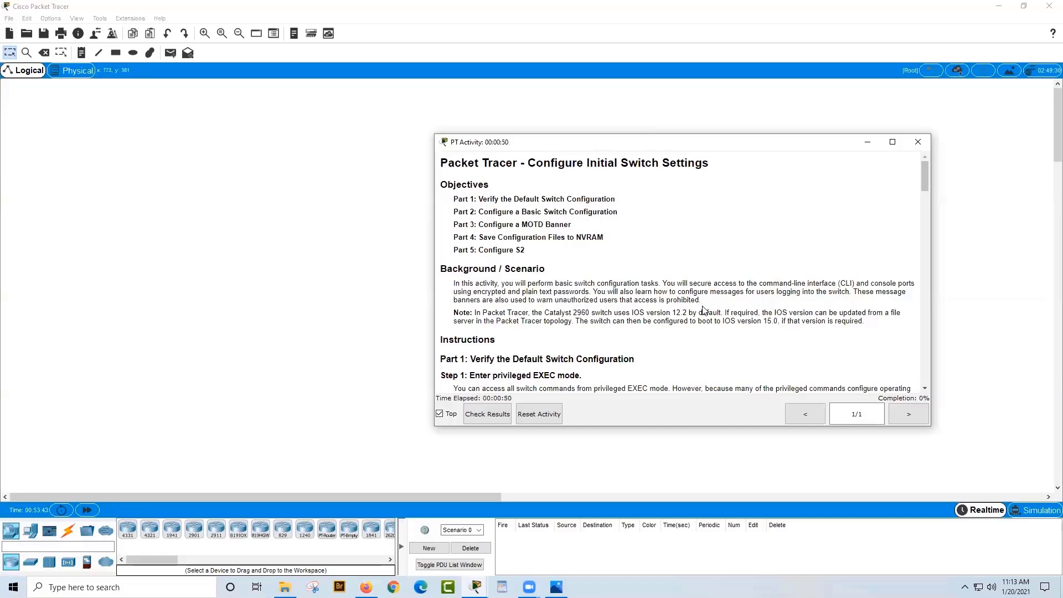
Highlight the sentence about warning unauthorized users in the activity instructions, then clear the highlight
drag(701, 300, 594, 292)
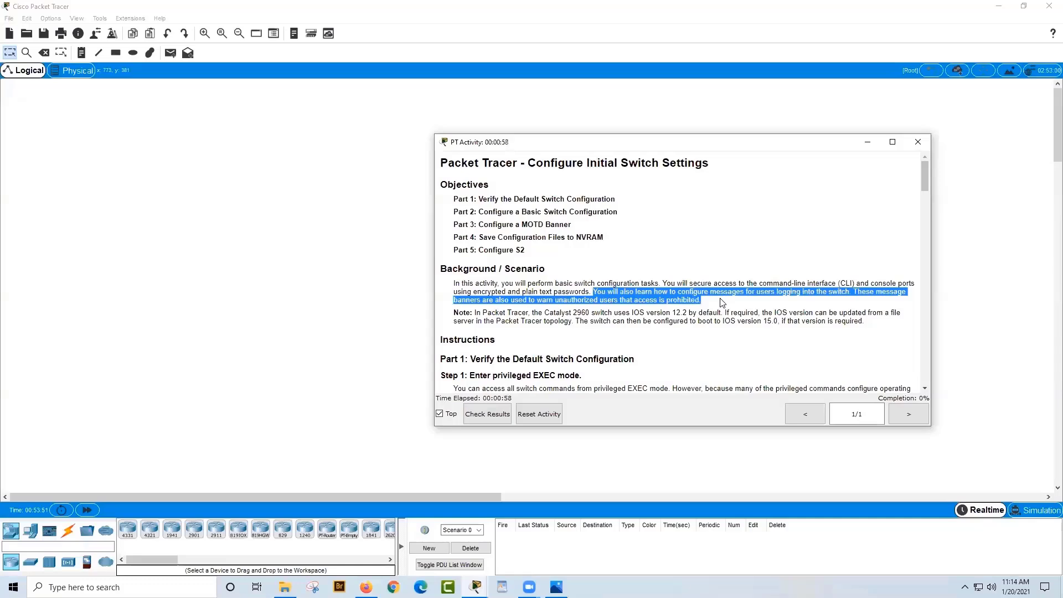
click(697, 279)
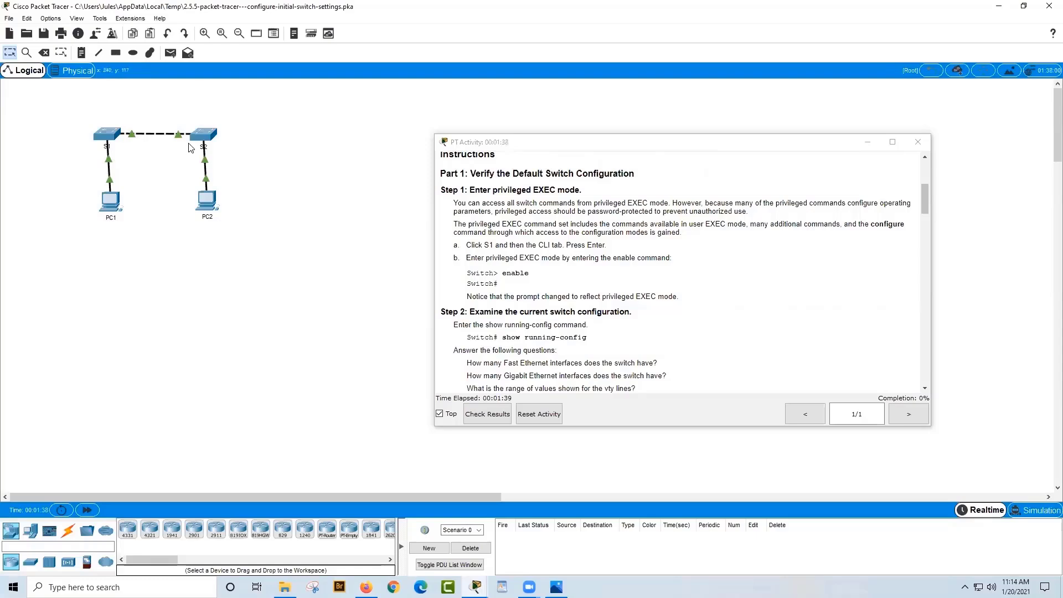
Open S1's CLI beside a narrowed instructions window and bring up the Switch> prompt
mouse_move(191, 147)
mouse_move(125, 151)
mouse_move(206, 137)
click(108, 135)
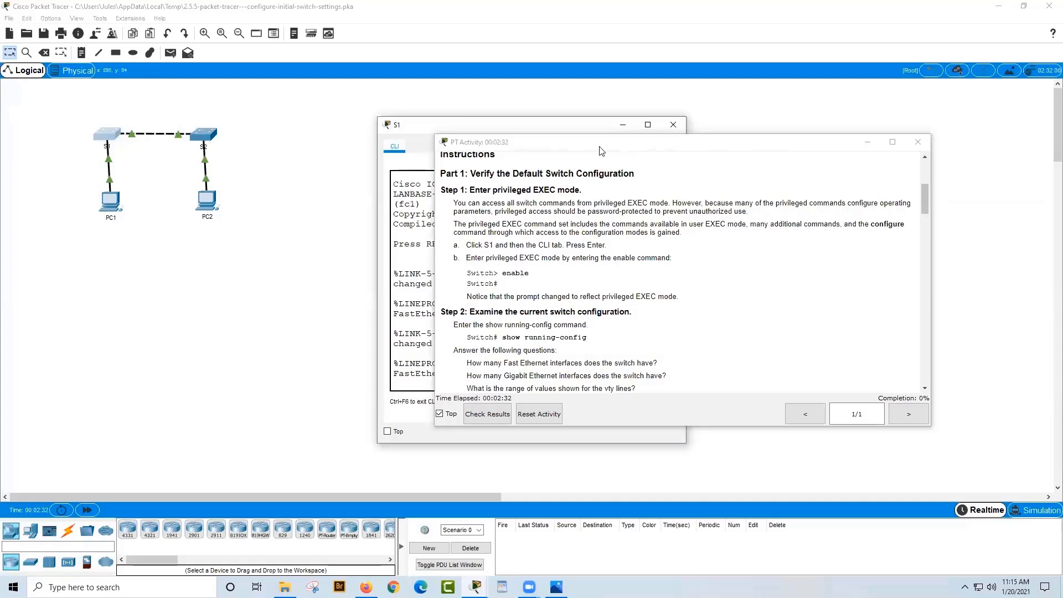
drag(599, 146, 678, 143)
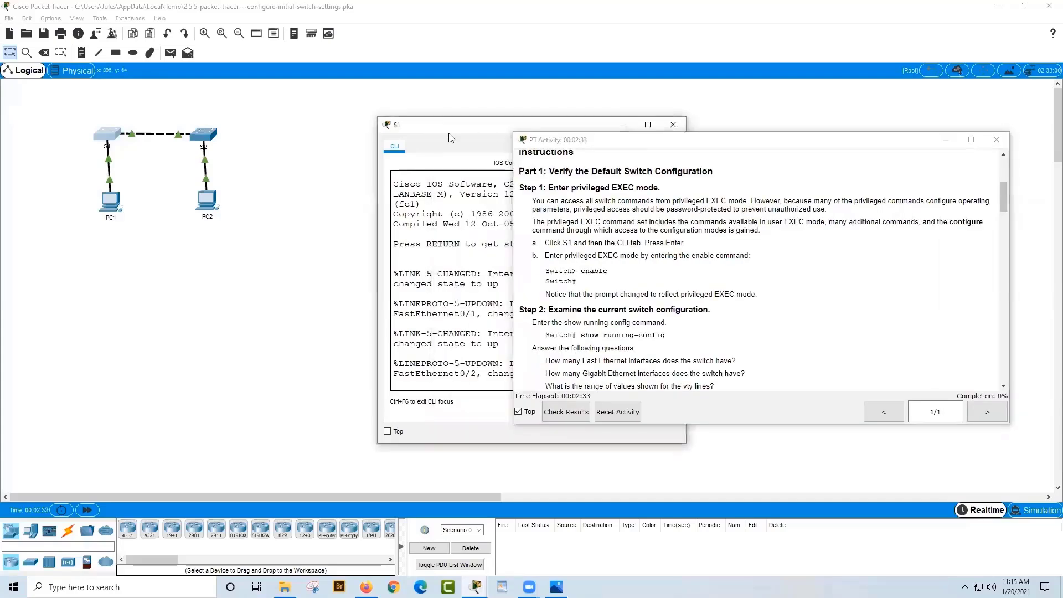
drag(449, 137, 250, 126)
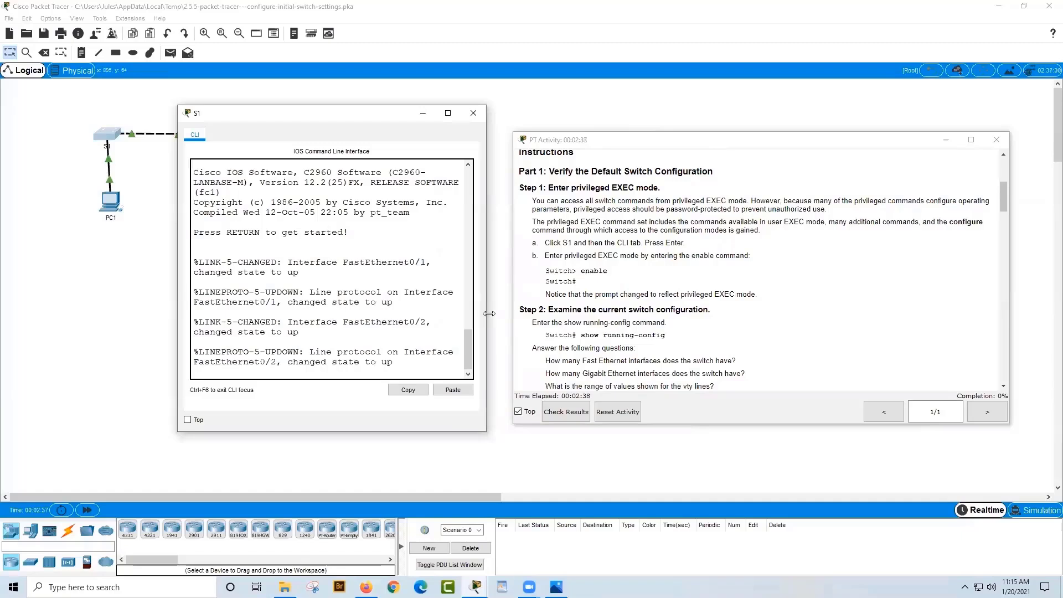
drag(489, 314, 587, 313)
drag(616, 145, 665, 118)
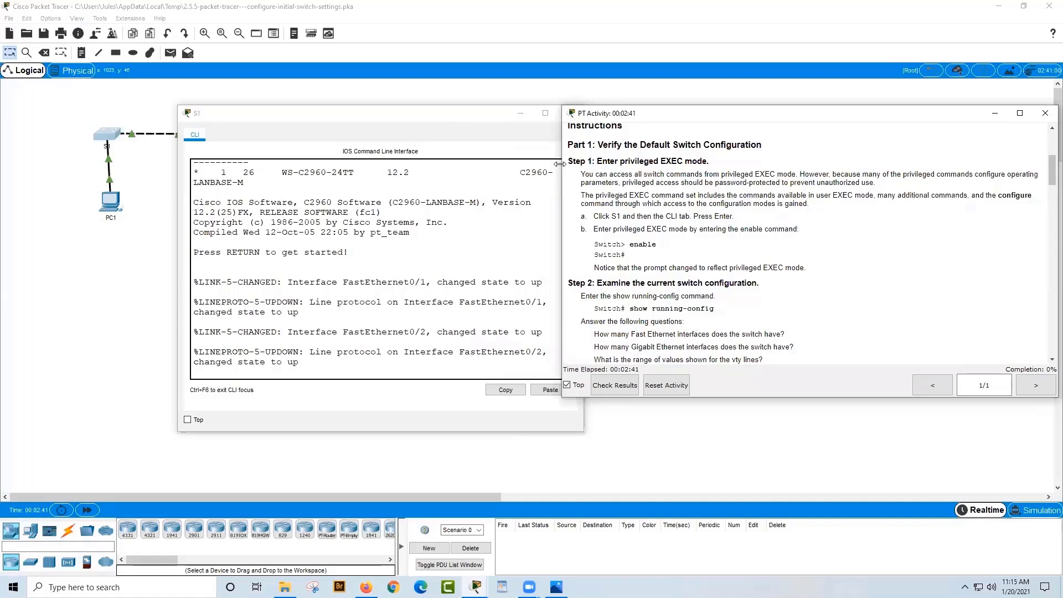
drag(560, 164, 613, 164)
click(485, 232)
key(Return)
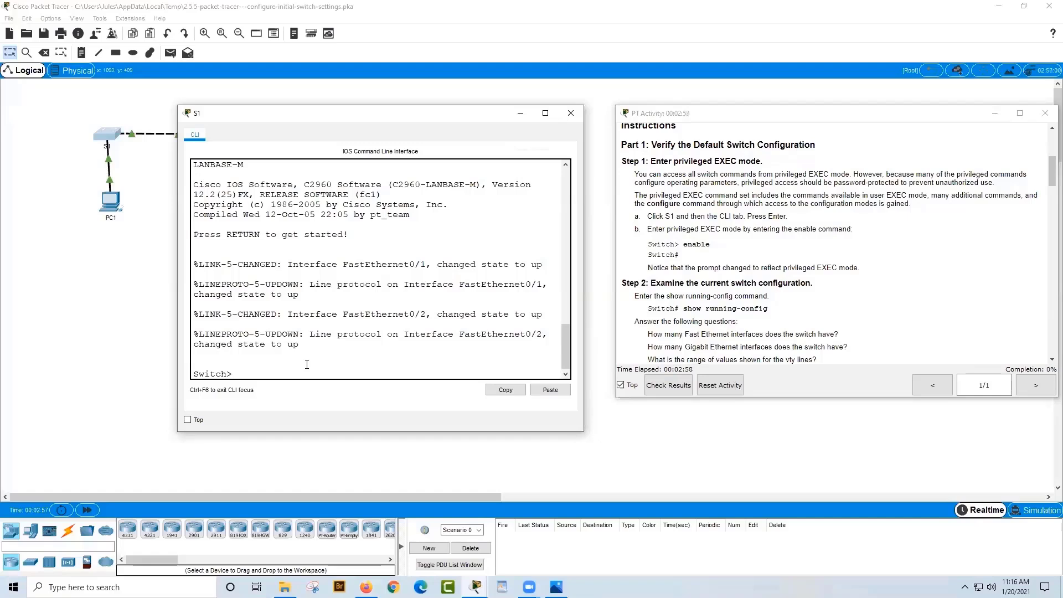
Run 'en' on S1 to reach the Switch# prompt, with instructions scrolled to Step 2
text(en)
key(Return)
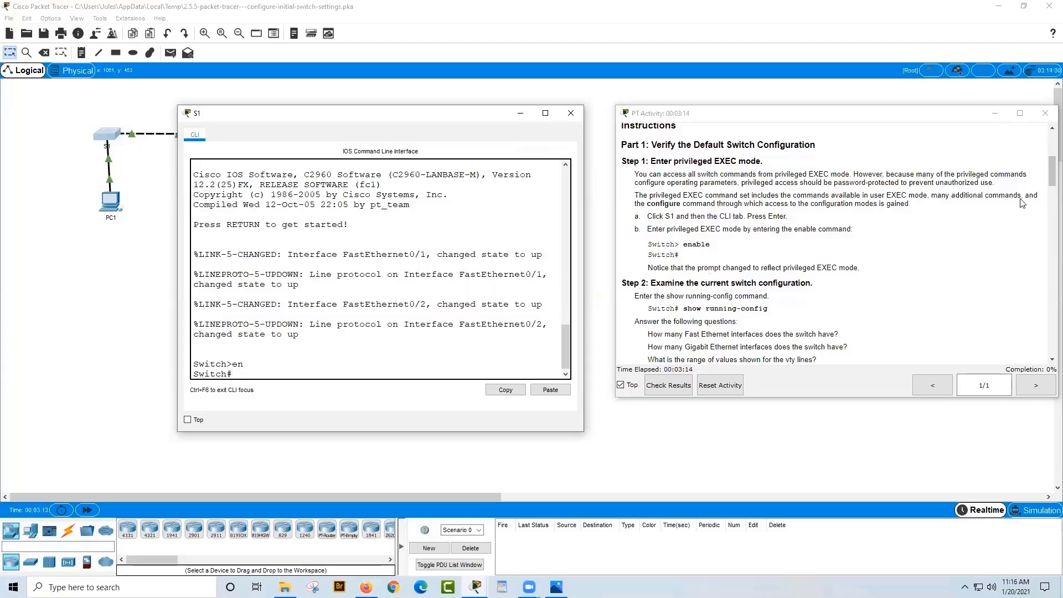
drag(1048, 184, 1048, 200)
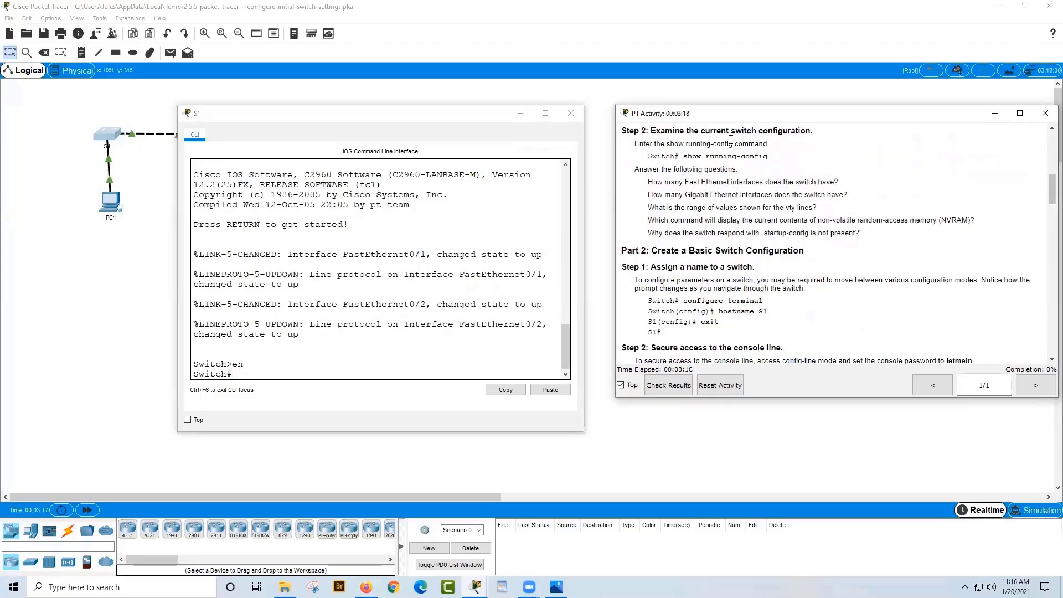
click(245, 379)
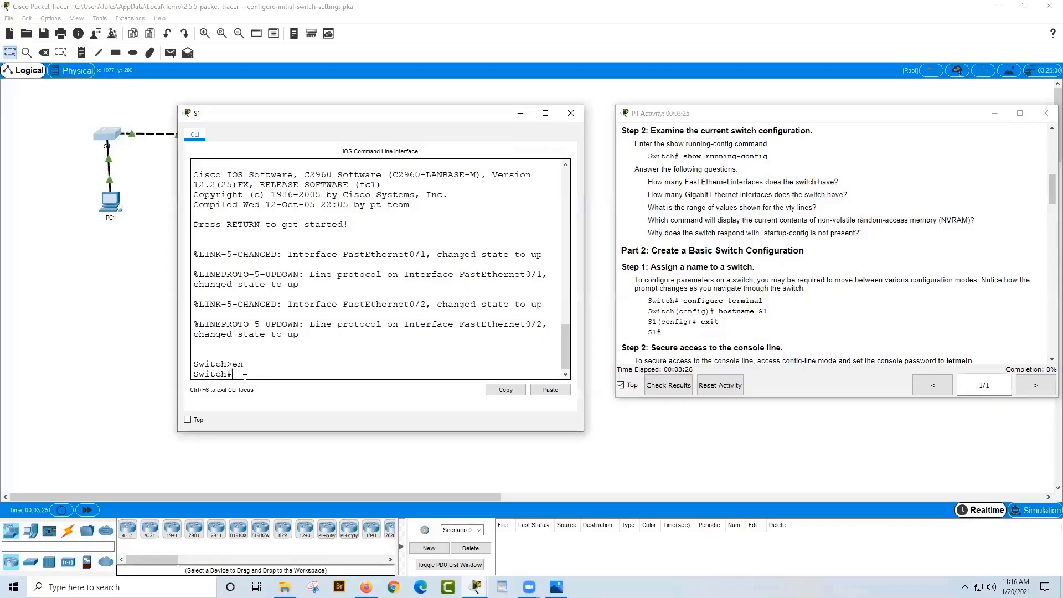
Run 'show r' on S1 to list the running configuration
text(show run)
key(Tab)
key(BackSpace)
key(BackSpace)
key(BackSpace)
key(BackSpace)
key(BackSpace)
key(BackSpace)
key(BackSpace)
key(BackSpace)
key(BackSpace)
key(BackSpace)
key(BackSpace)
key(BackSpace)
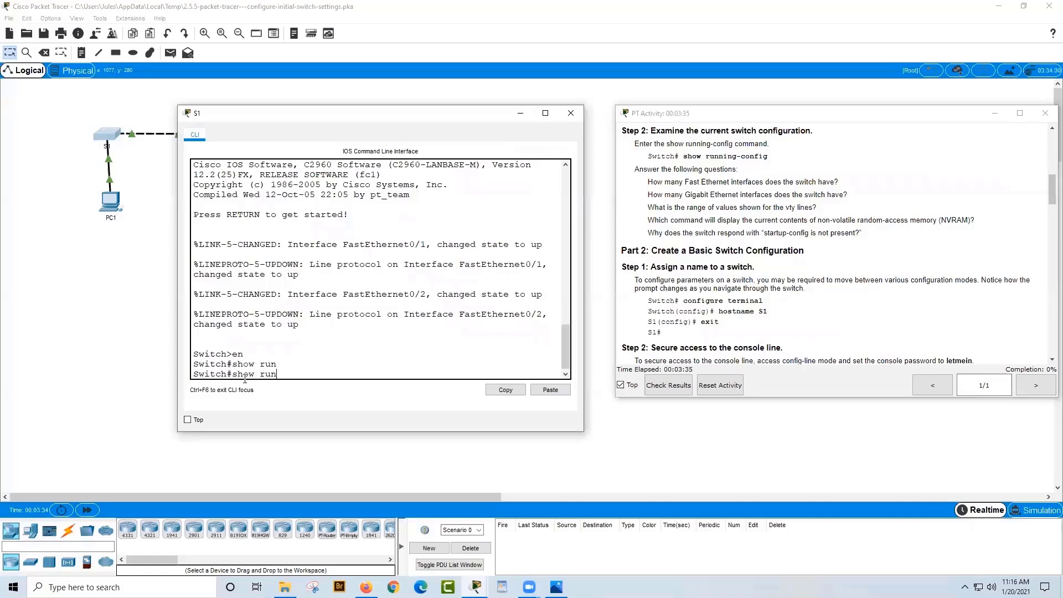
key(BackSpace)
key(BackSpace)
key(Return)
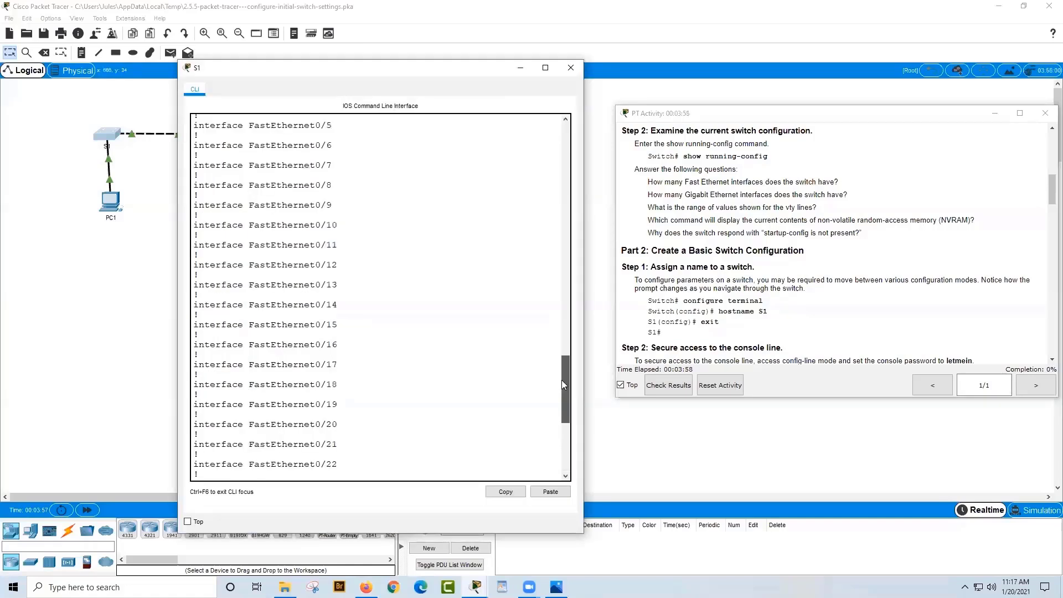
Review the running-config output, including the vty lines, and page past --More-- to the end
drag(562, 379, 561, 362)
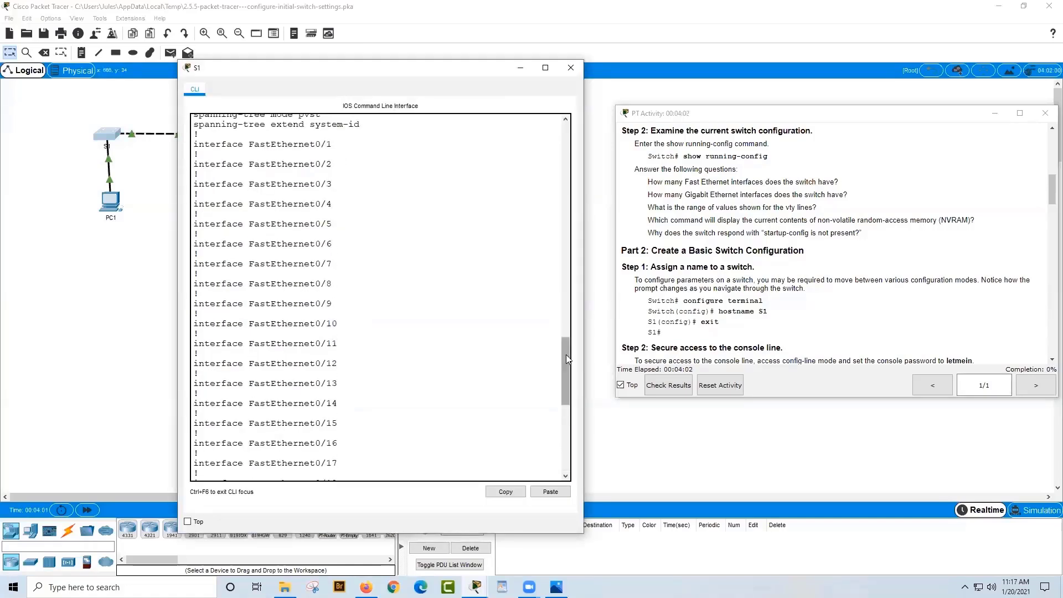
drag(566, 359, 549, 394)
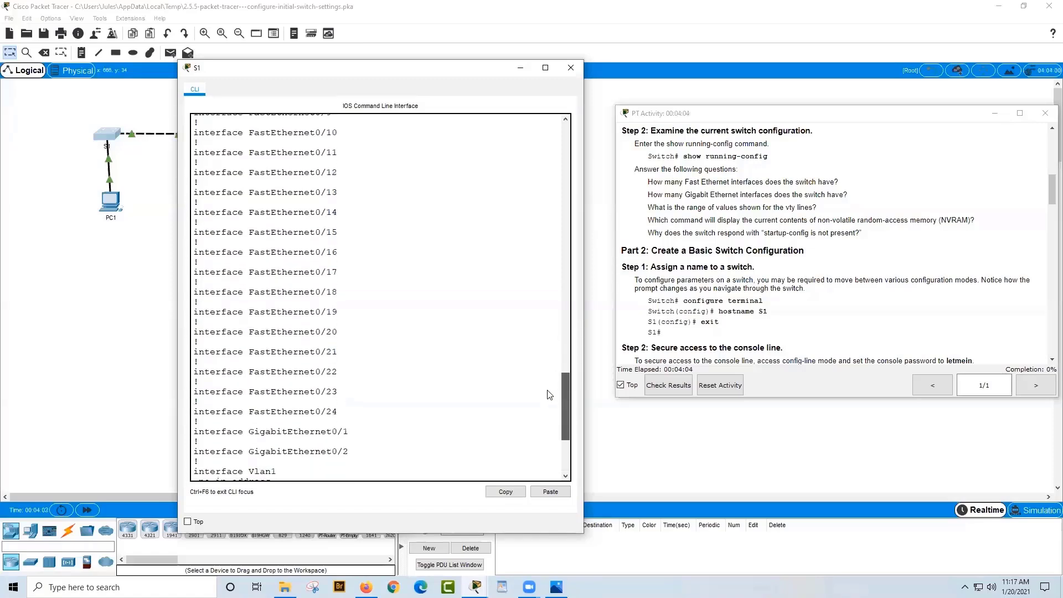
scroll(549, 394, up, 2)
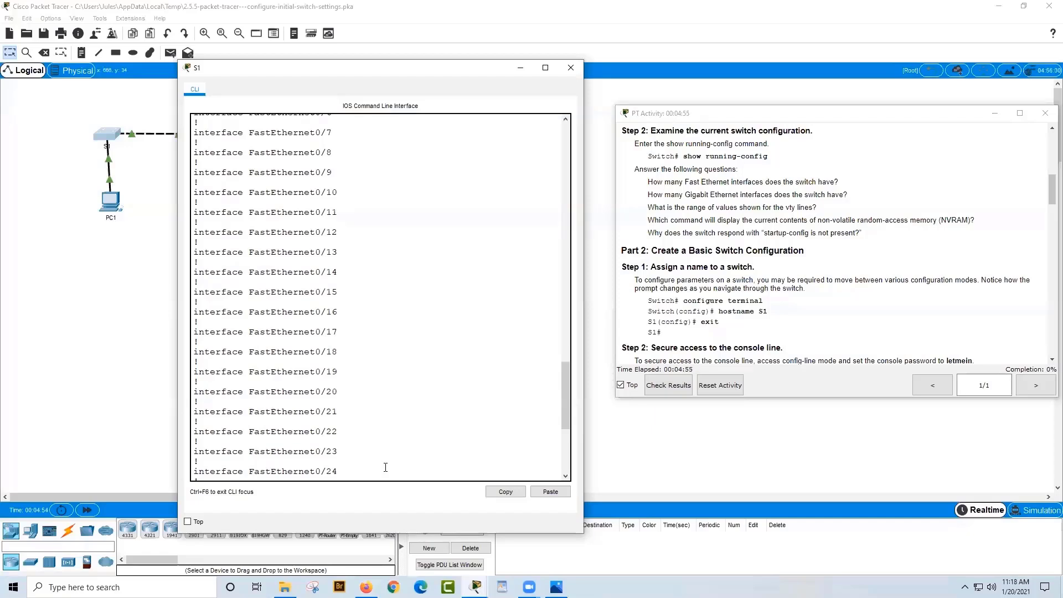
drag(565, 414, 562, 459)
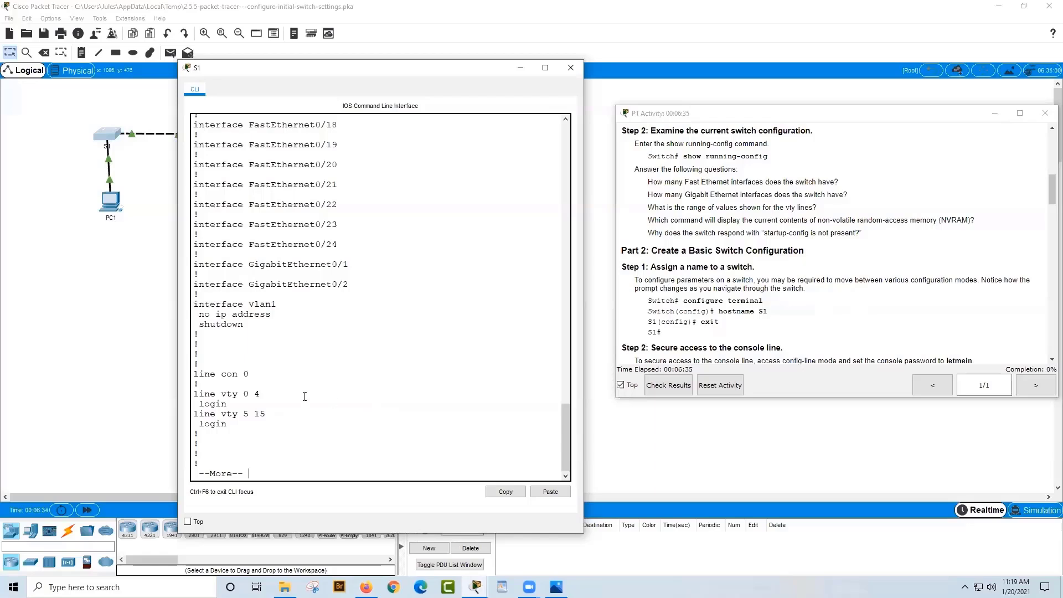
drag(267, 421, 193, 392)
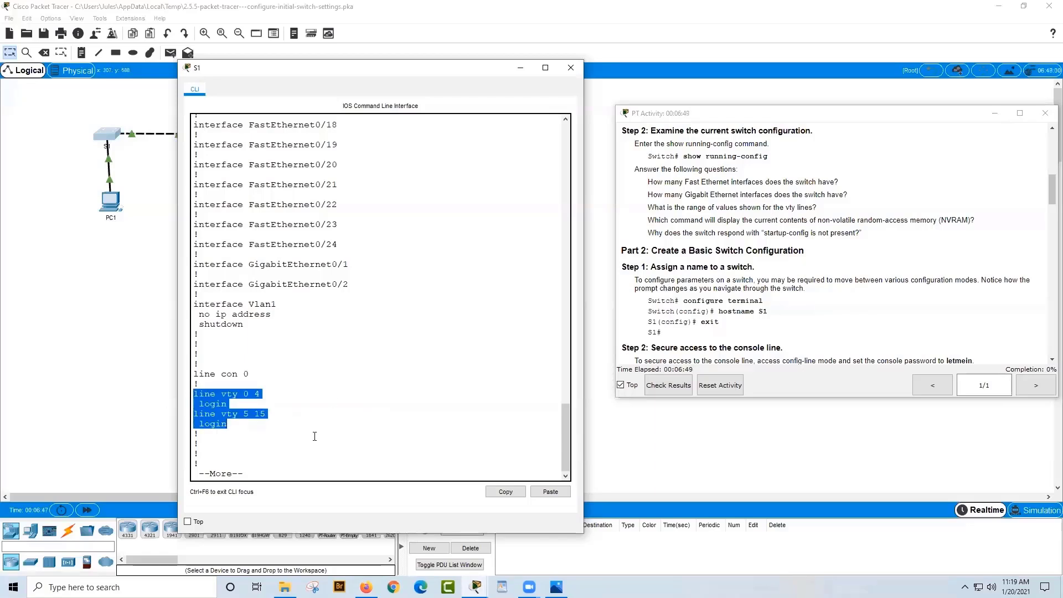
click(283, 429)
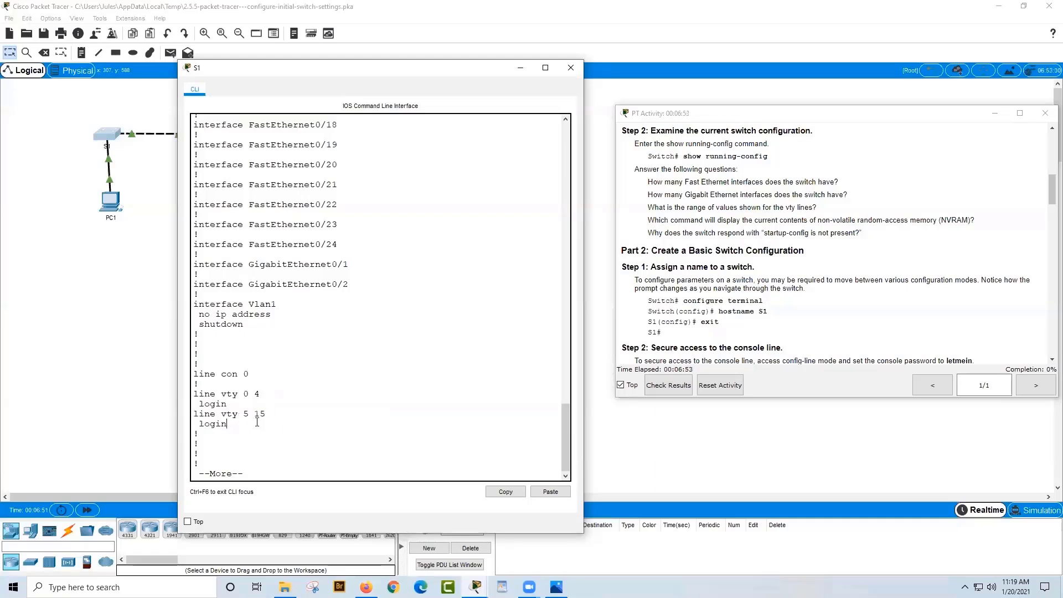
key(space)
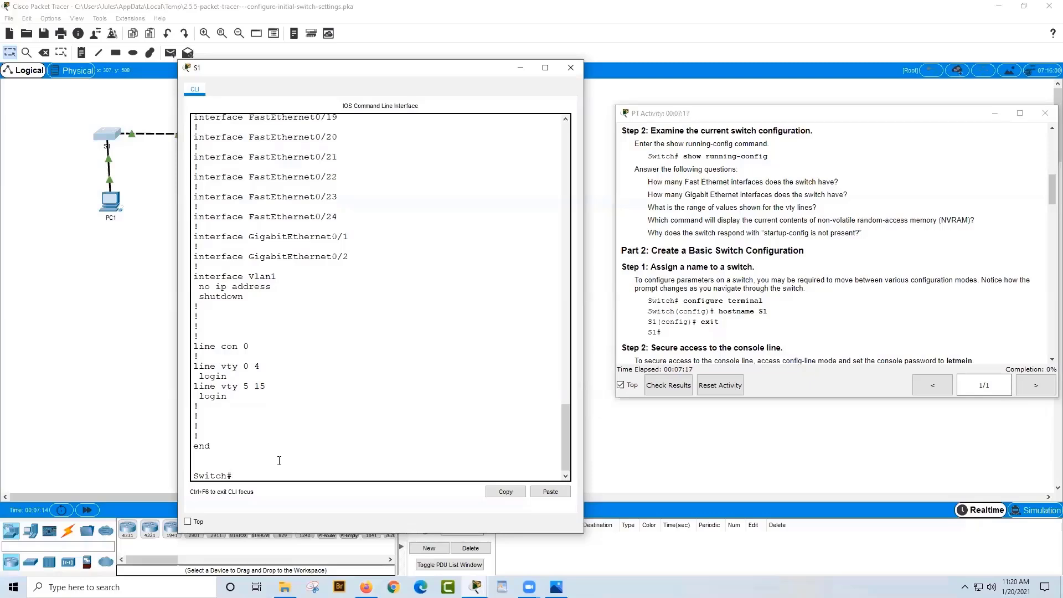
Run 'show star' on S1, which reports that startup-config is not present
text(show st)
key(Tab)
text(a)
key(Tab)
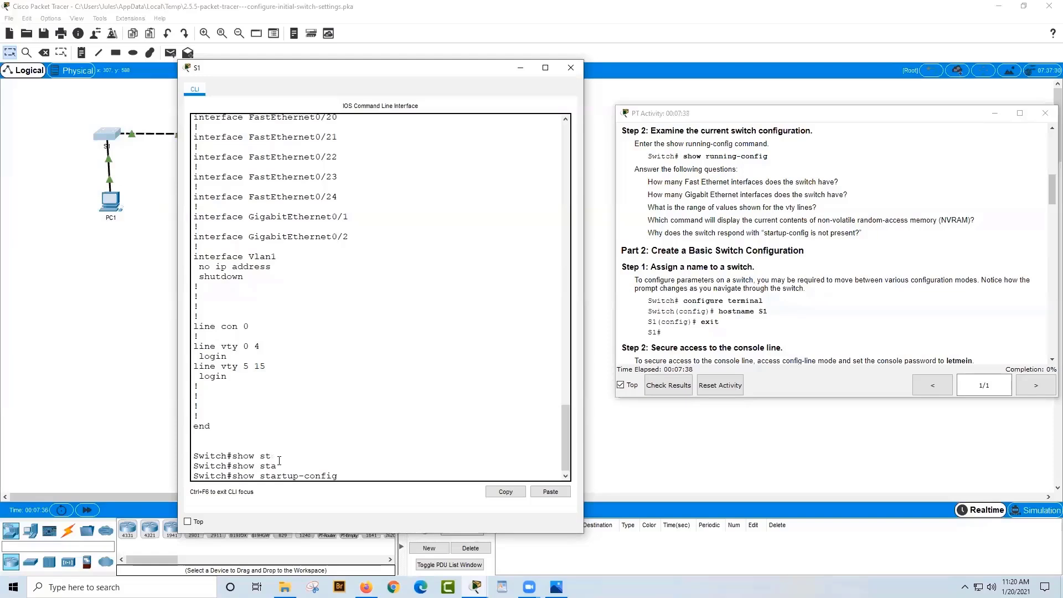
key(BackSpace)
key(BackSpace)
key(BackSpace)
key(BackSpace)
key(BackSpace)
key(BackSpace)
key(BackSpace)
key(BackSpace)
key(BackSpace)
key(BackSpace)
key(BackSpace)
key(Return)
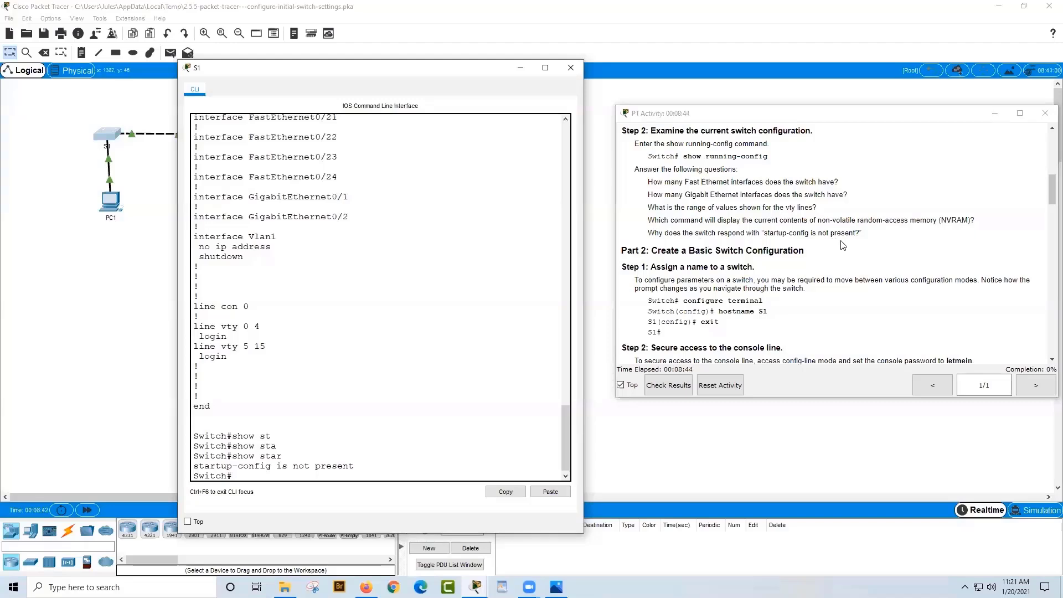
Bring Part 2 Step 1 into view and type 'conf t' at S1's Switch# prompt
scroll(791, 273, down, 4)
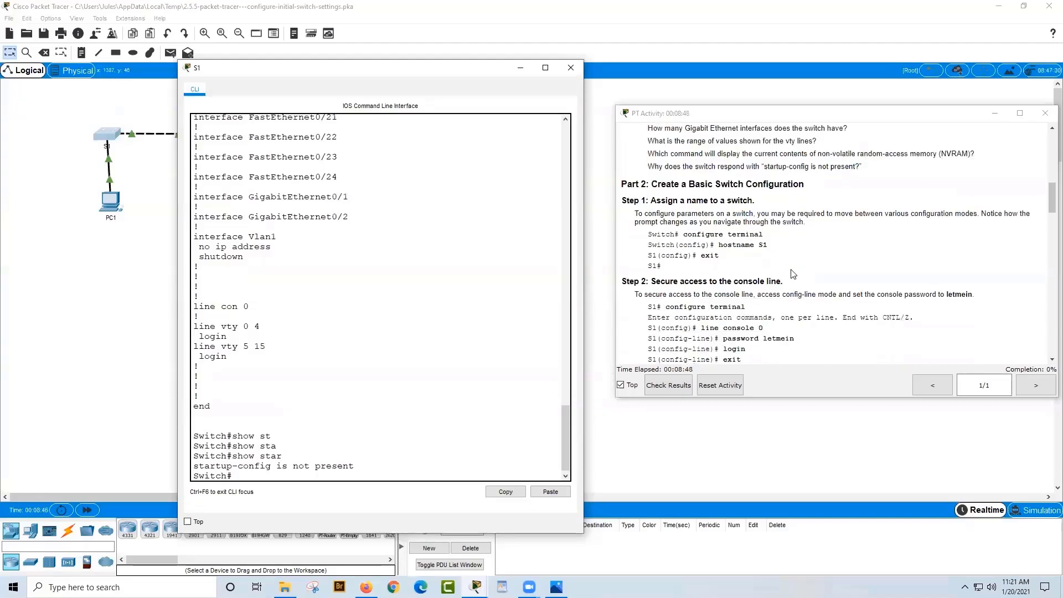
scroll(797, 271, up, 1)
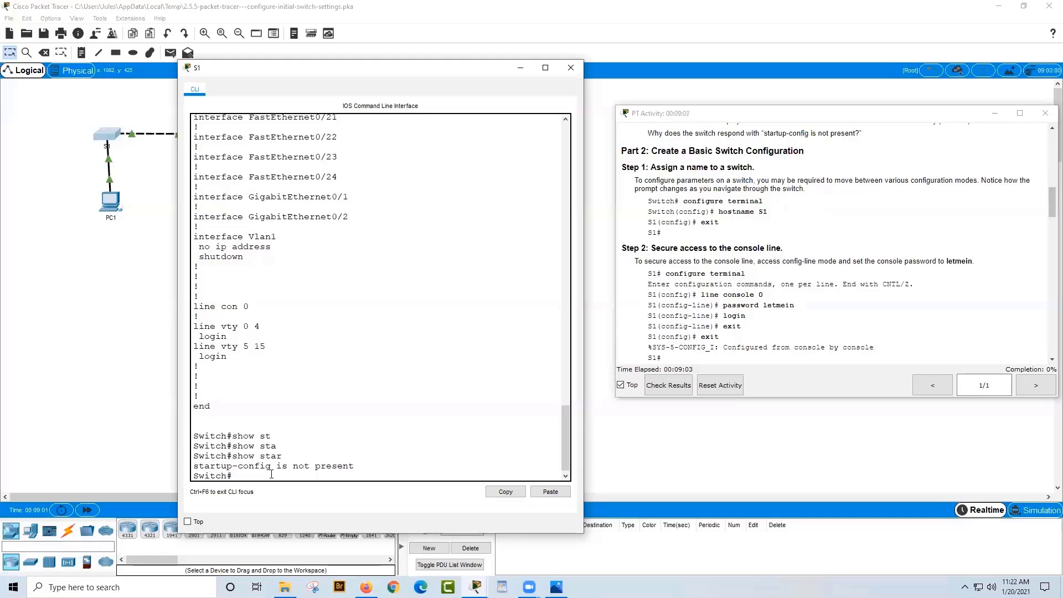
text(conf t)
Enter global configuration mode and set hostname S1, then type 'ex' at S1(config)#
key(Return)
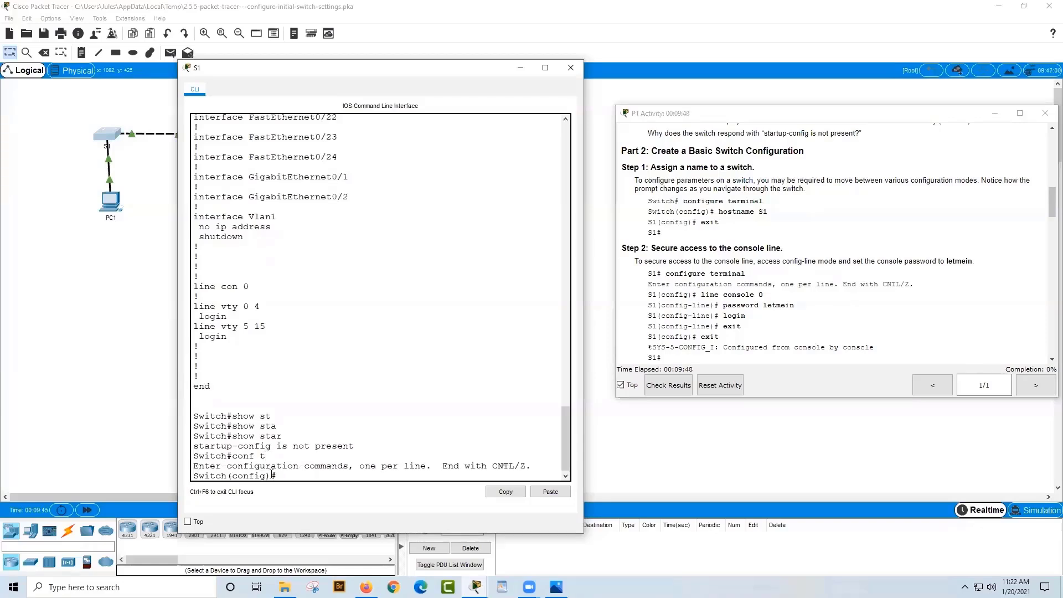
text(hostname S1)
key(Return)
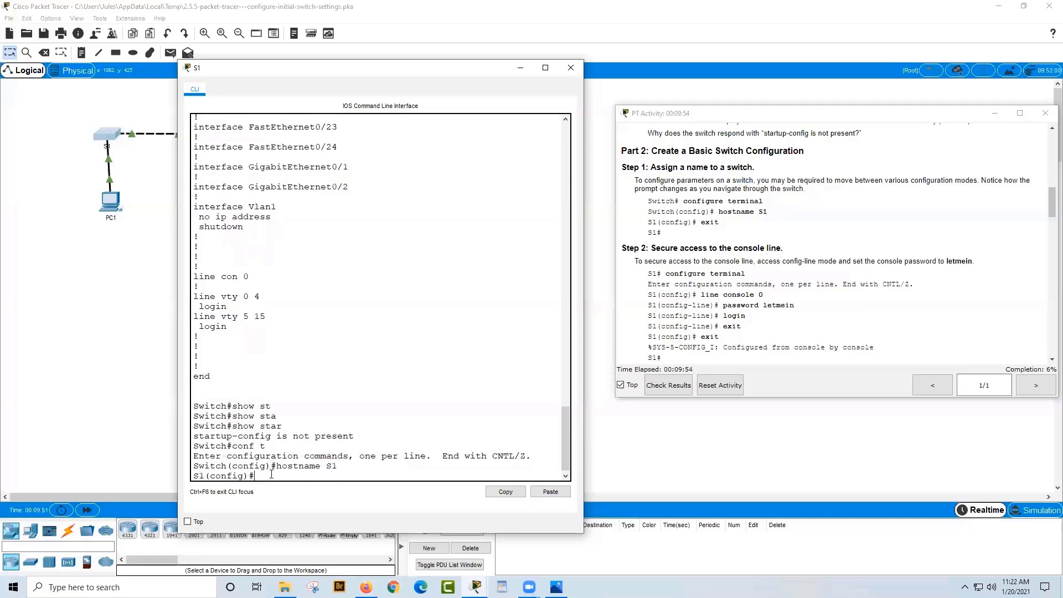
text(exit)
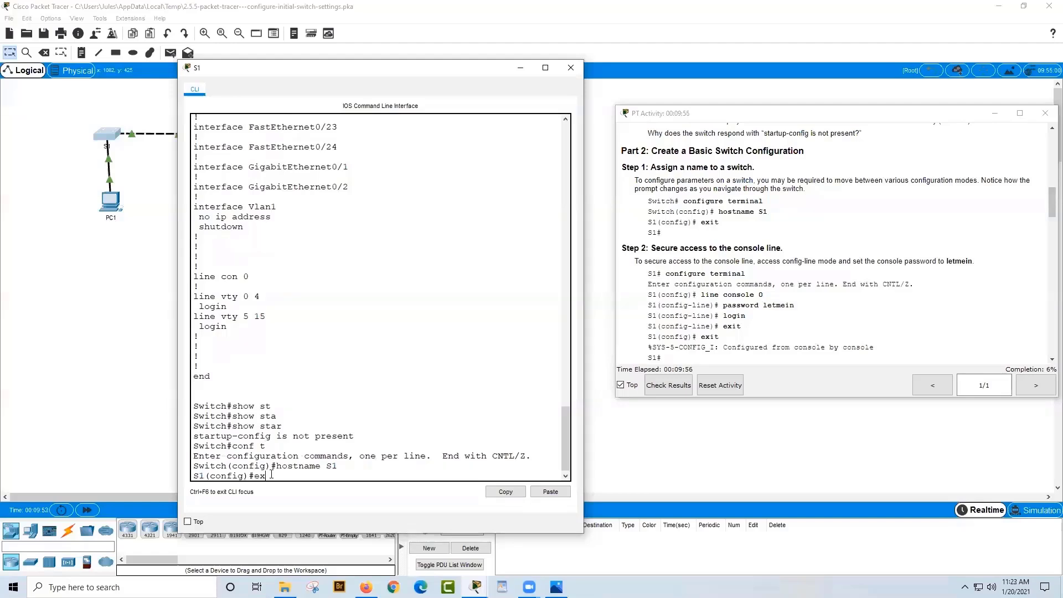
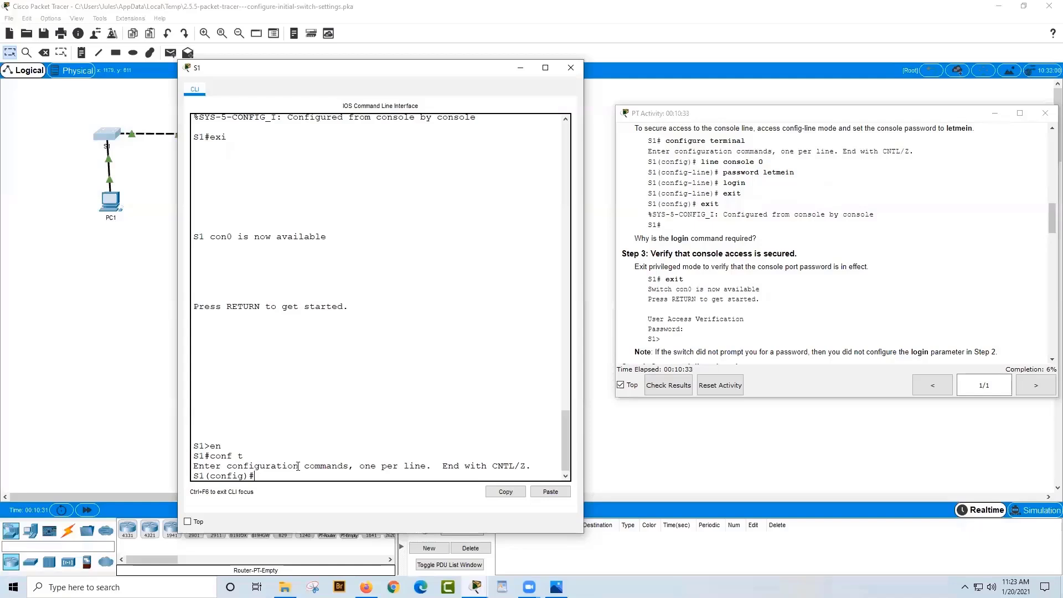
Set a password on S1's line console 0
text(line)
text(console 0)
key(Return)
text(pass)
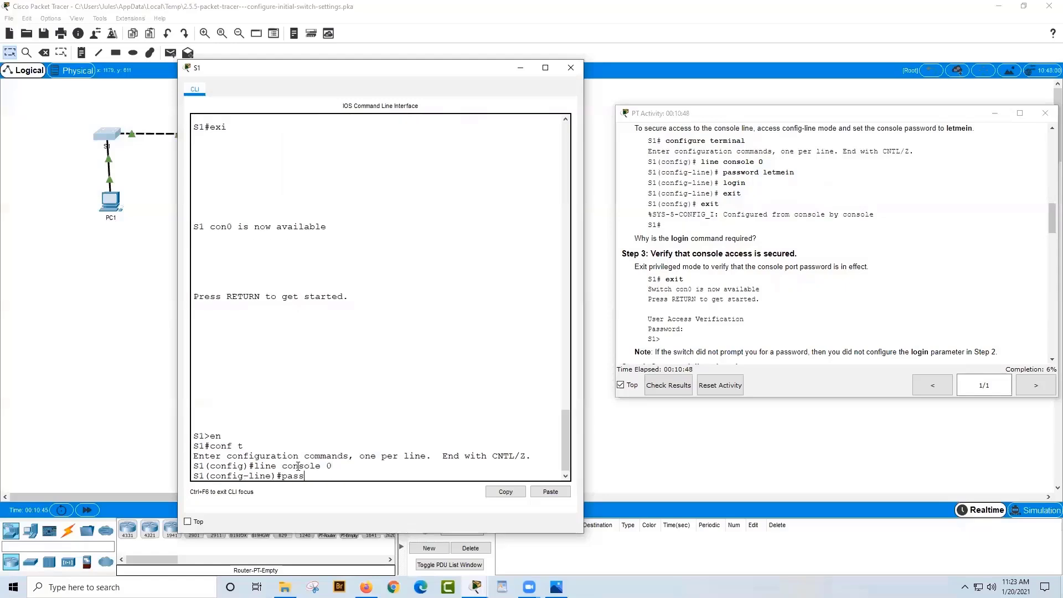
text(word letmein)
key(Return)
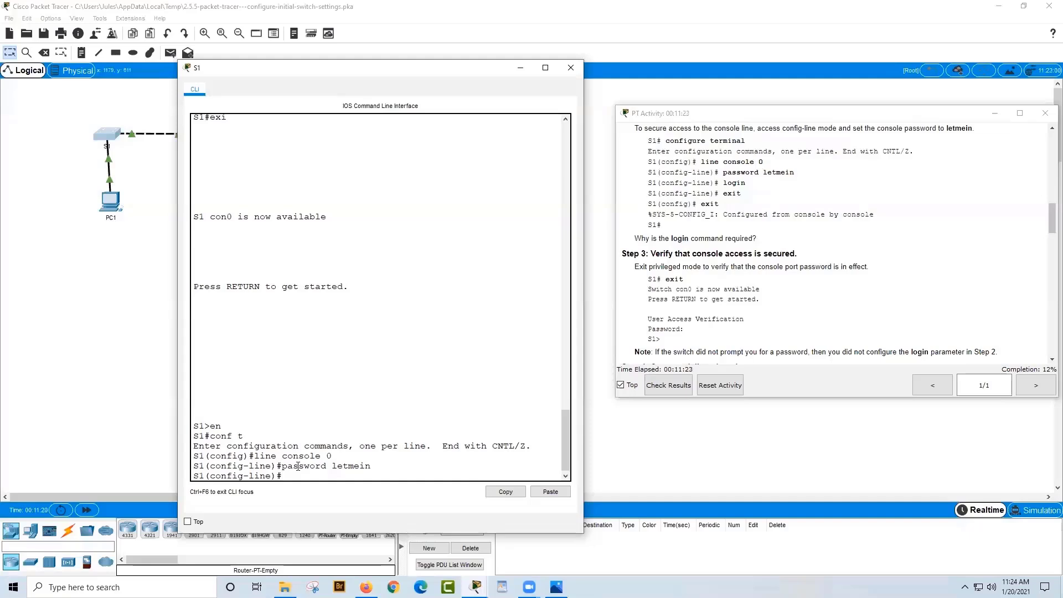
Exit configuration mode, log out of S1 and start a new user-mode console session
text(exit)
key(Return)
text(exit)
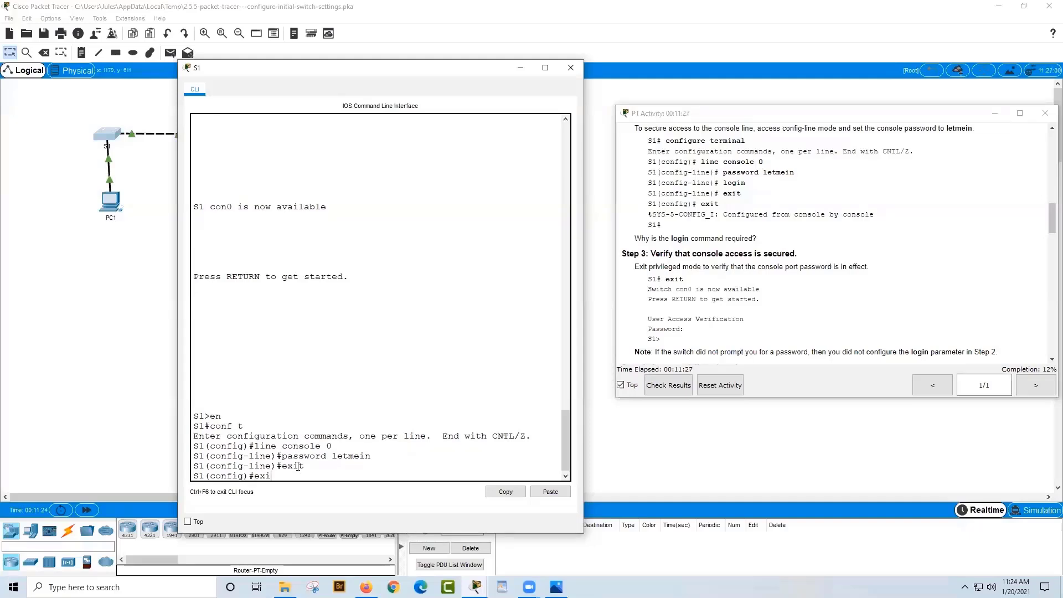
key(Return)
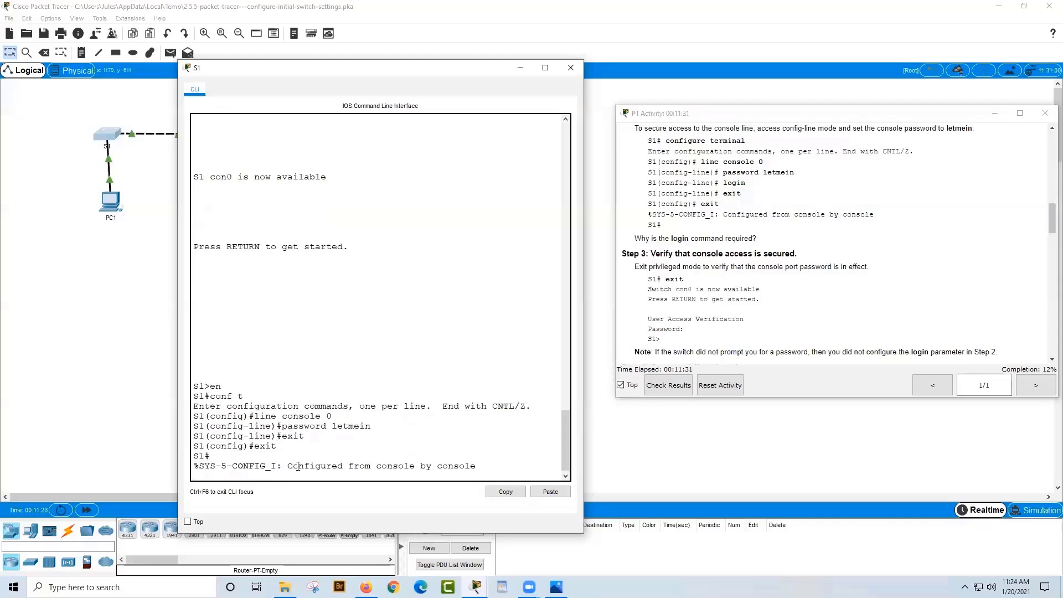
key(Return)
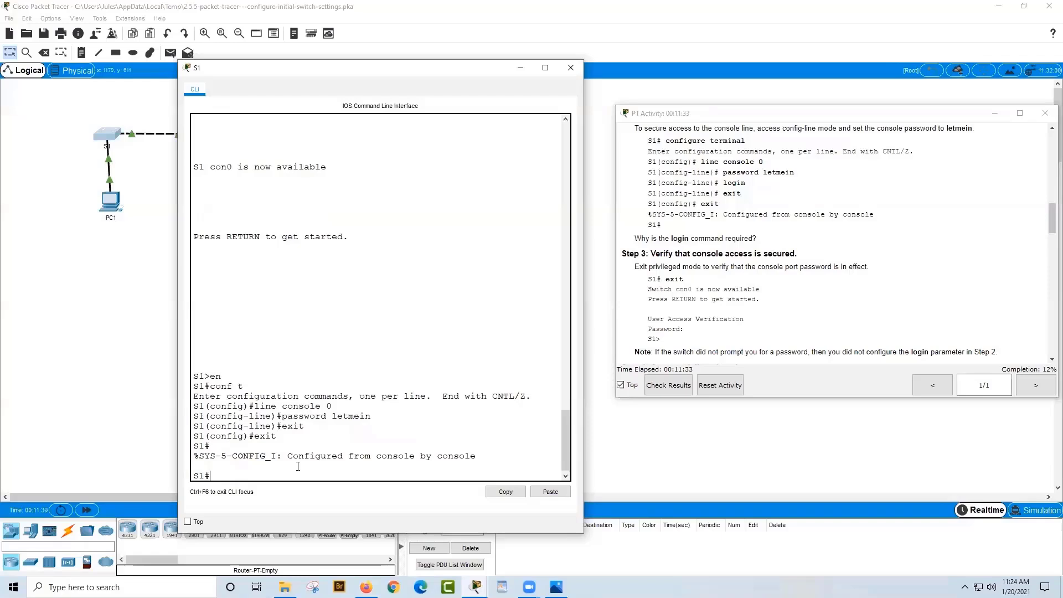
text(exit)
key(Return)
key(Return)
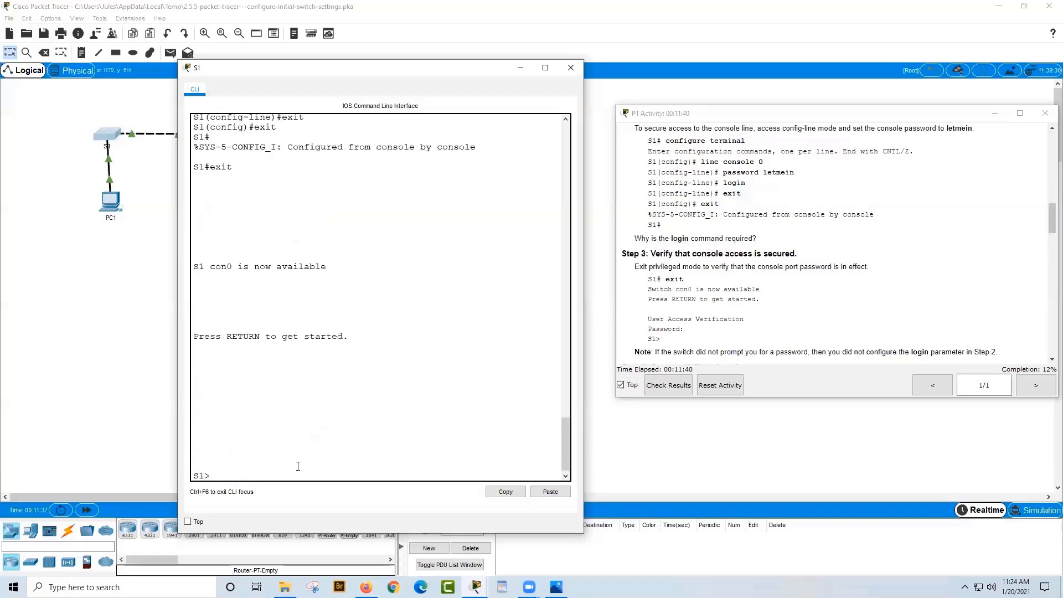
key(Return)
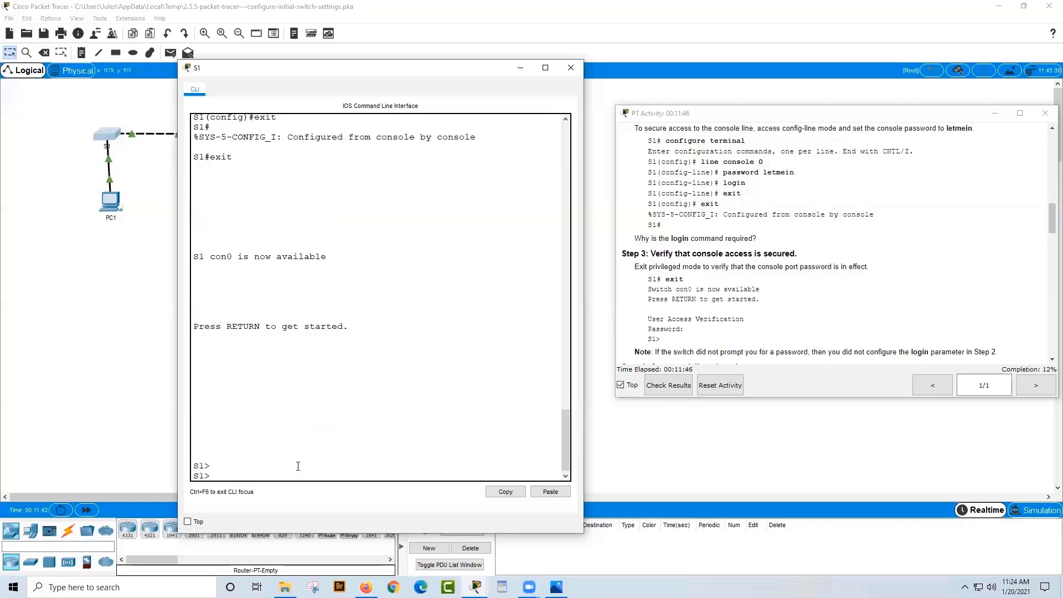
Log out of S1, reconnect, and enter privileged and global configuration modes
text(exit)
key(Return)
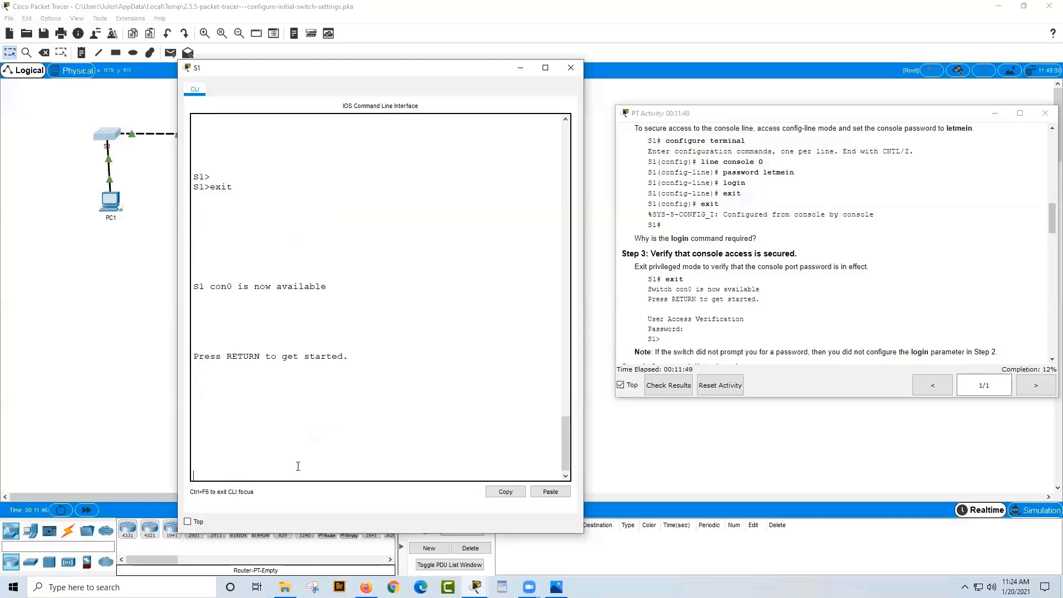
key(Return)
text(en)
key(Return)
text(conf )
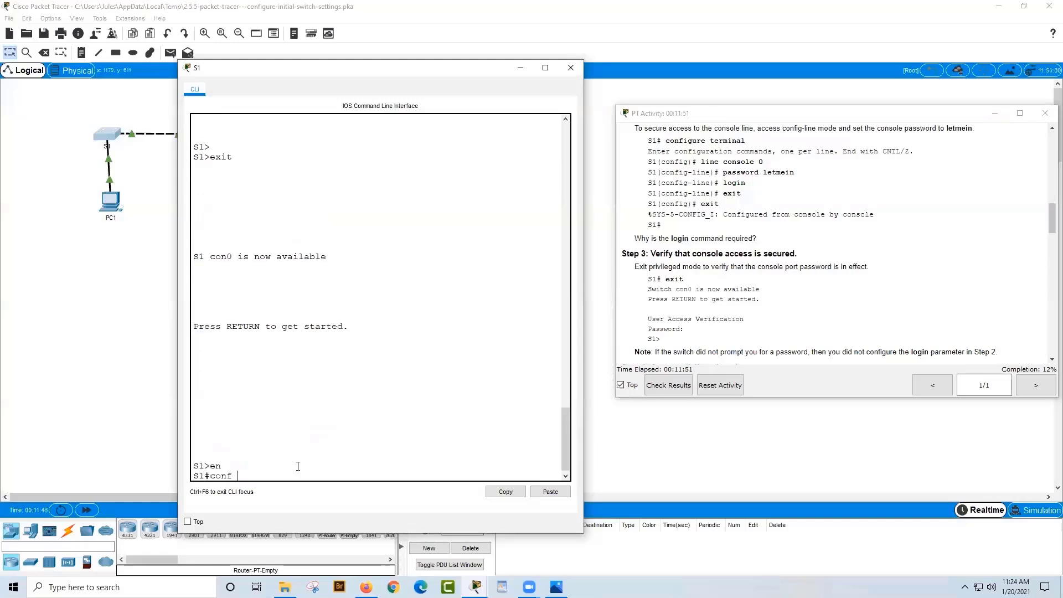
text(t)
key(Return)
Run 'do show run' and inspect the console password line in the output
text(do show run)
key(Return)
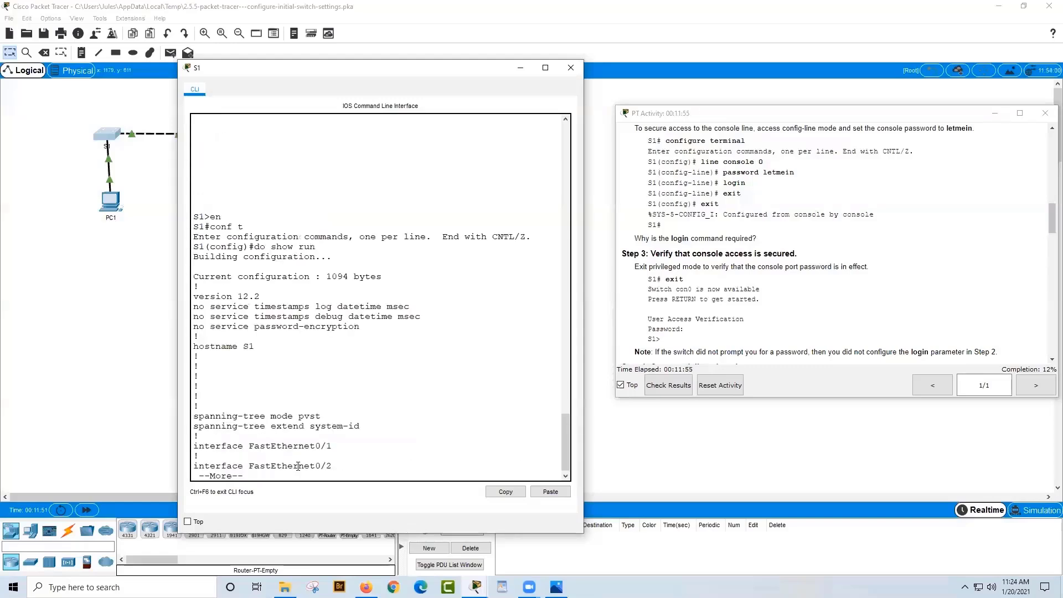
key(space)
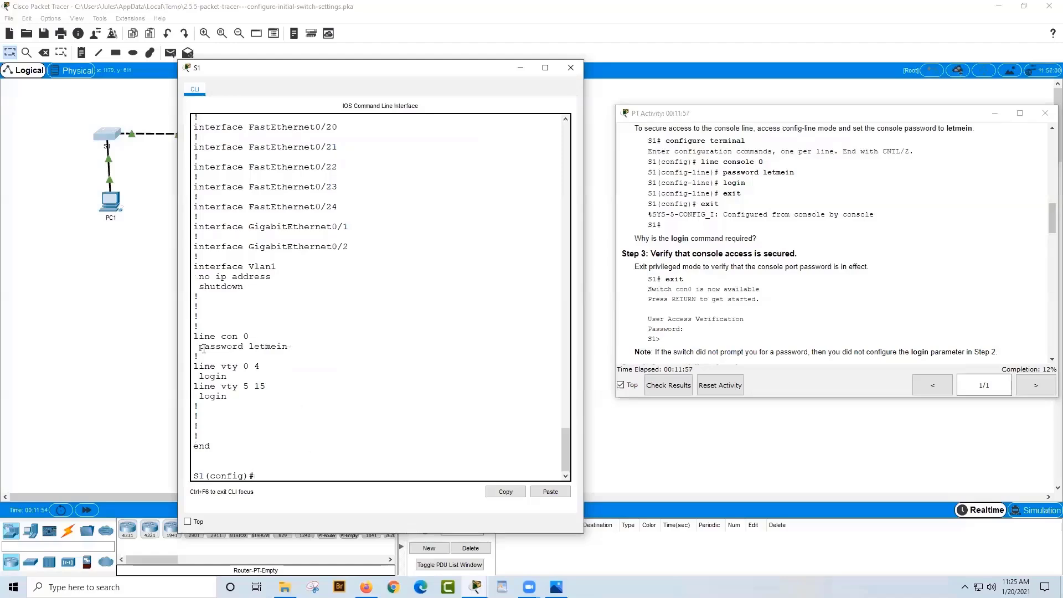
drag(197, 346, 288, 349)
click(299, 347)
click(265, 475)
Add 'login' under line con 0, then end and log out of the console
text(line con 0)
key(Return)
text(login)
key(Return)
text(end)
key(Return)
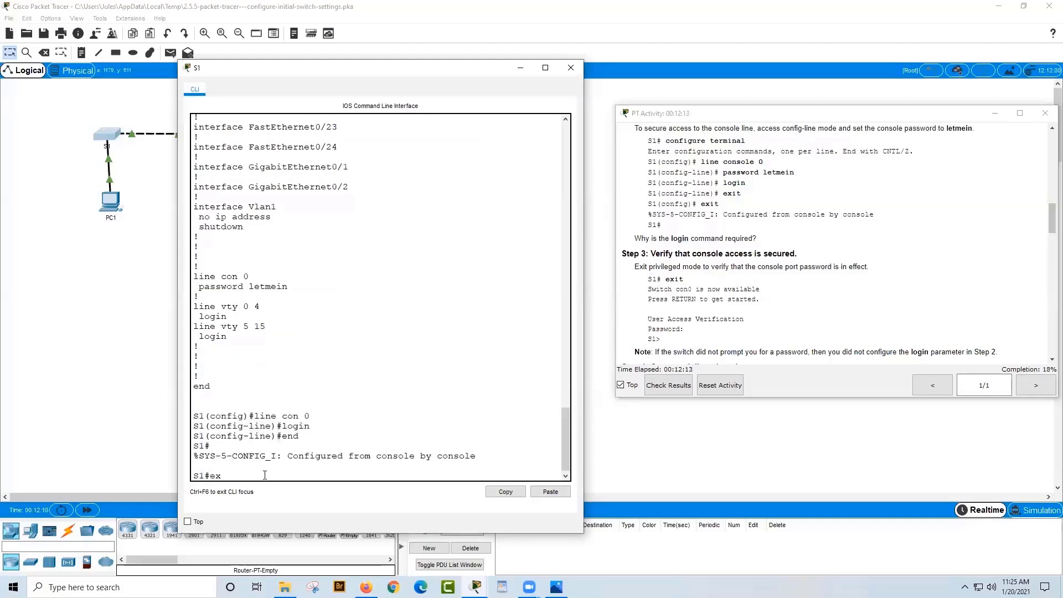
text(exit)
key(Return)
key(Return)
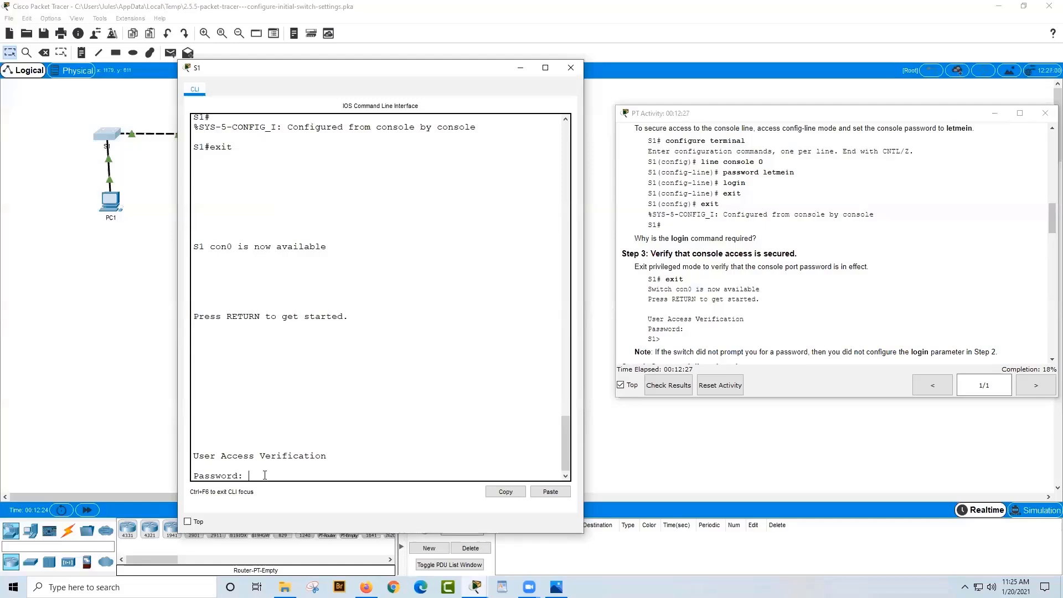
Log back in with the console password and enter privileged mode with 'en'
key(Return)
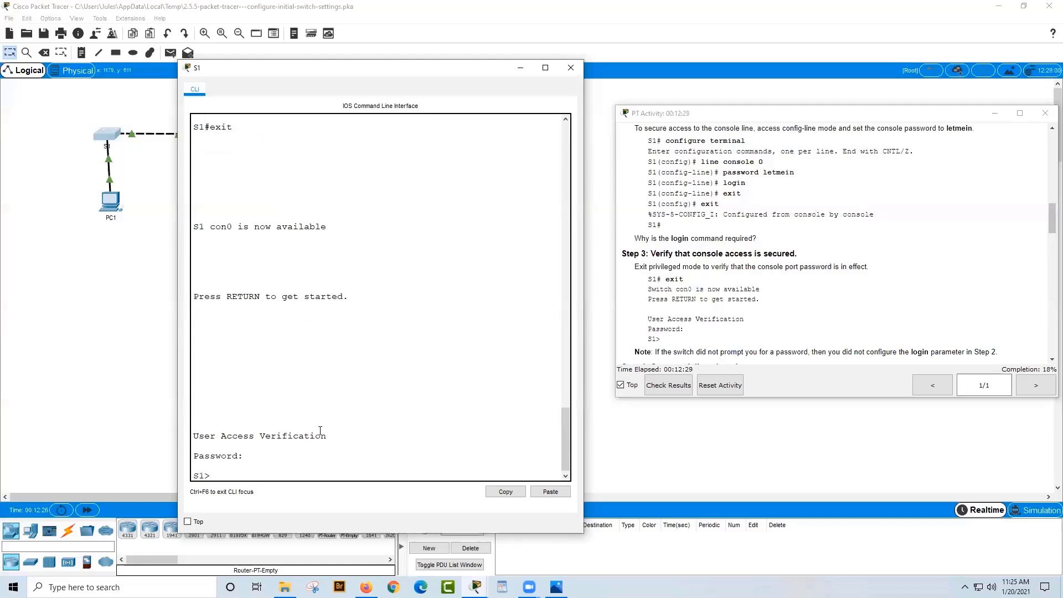
scroll(812, 244, down, 2)
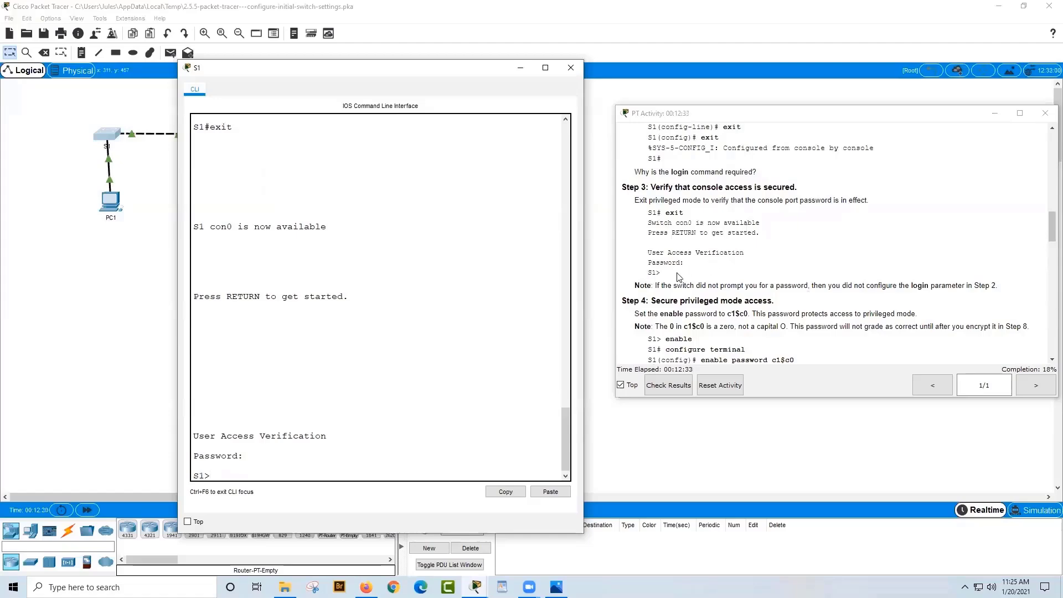
scroll(689, 252, down, 5)
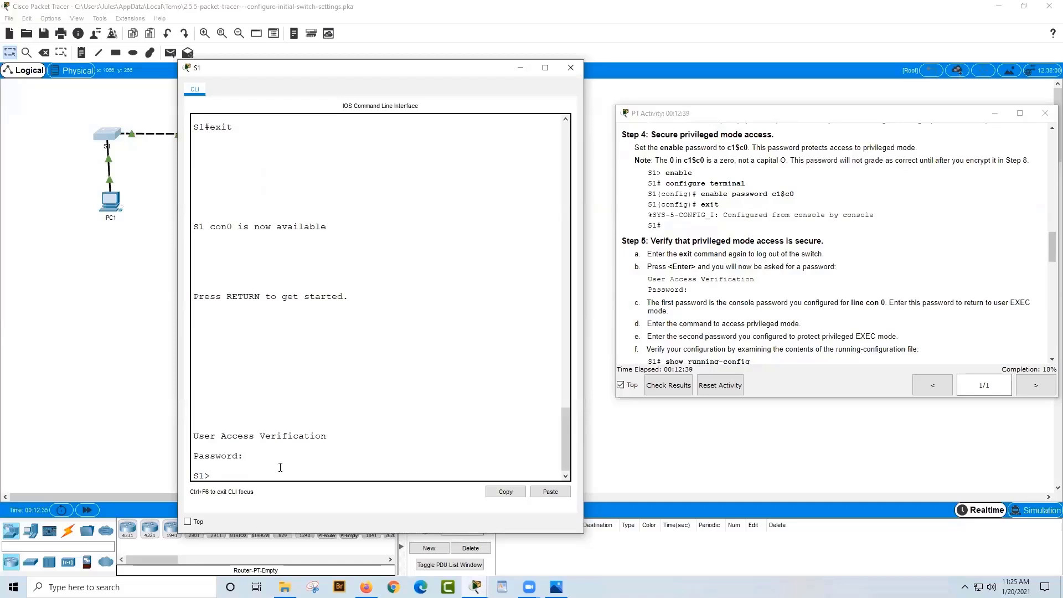
text(en)
key(Return)
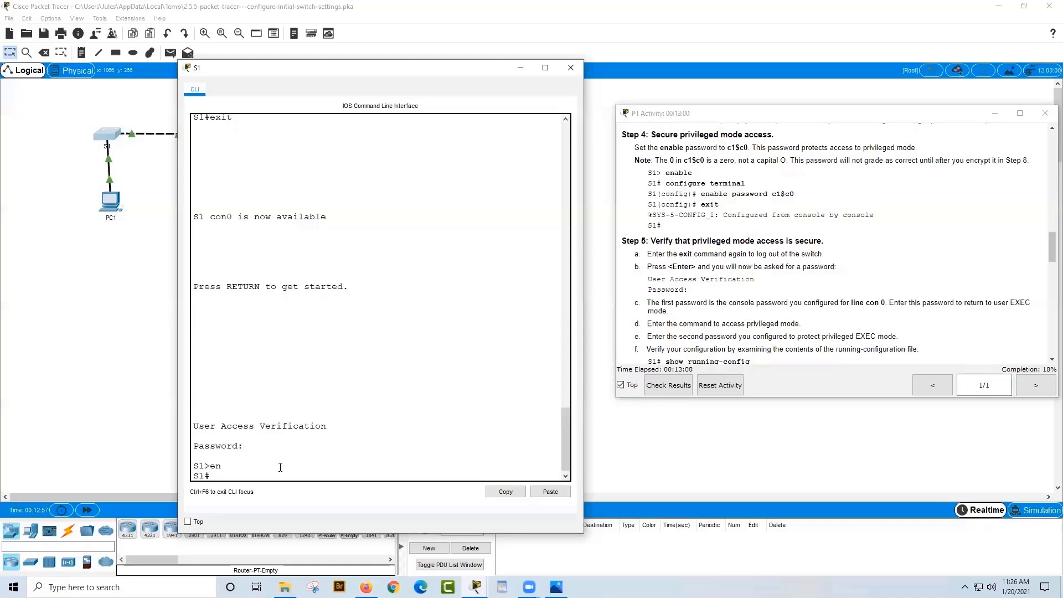
Set an enable password on S1 in global configuration mode, then exit and log out
text(conf t)
key(Return)
text(e)
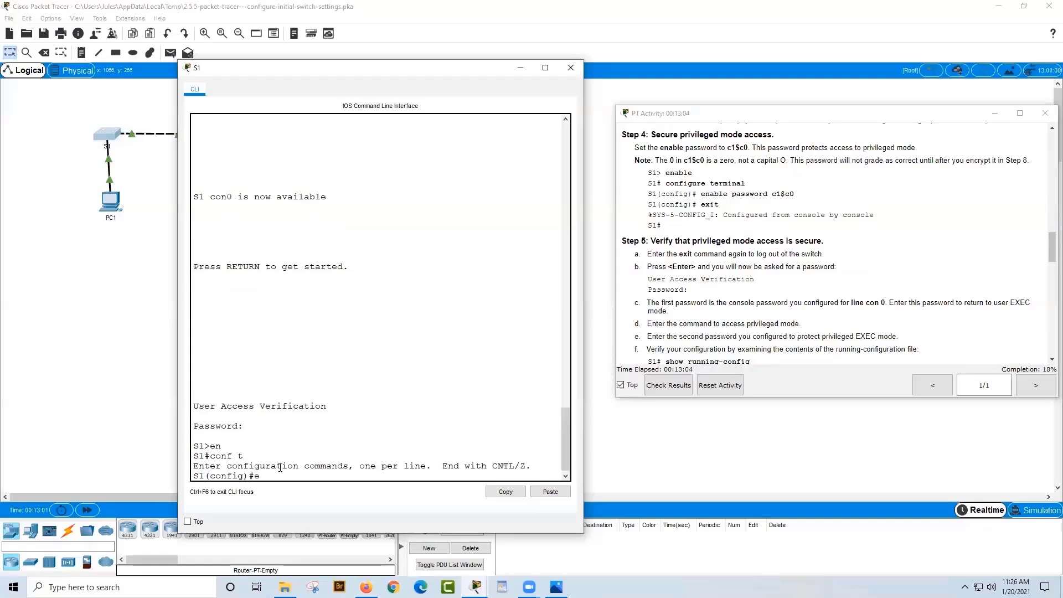
text(nable password c1$c0)
key(Return)
text(exit)
key(Return)
text(exit)
key(Return)
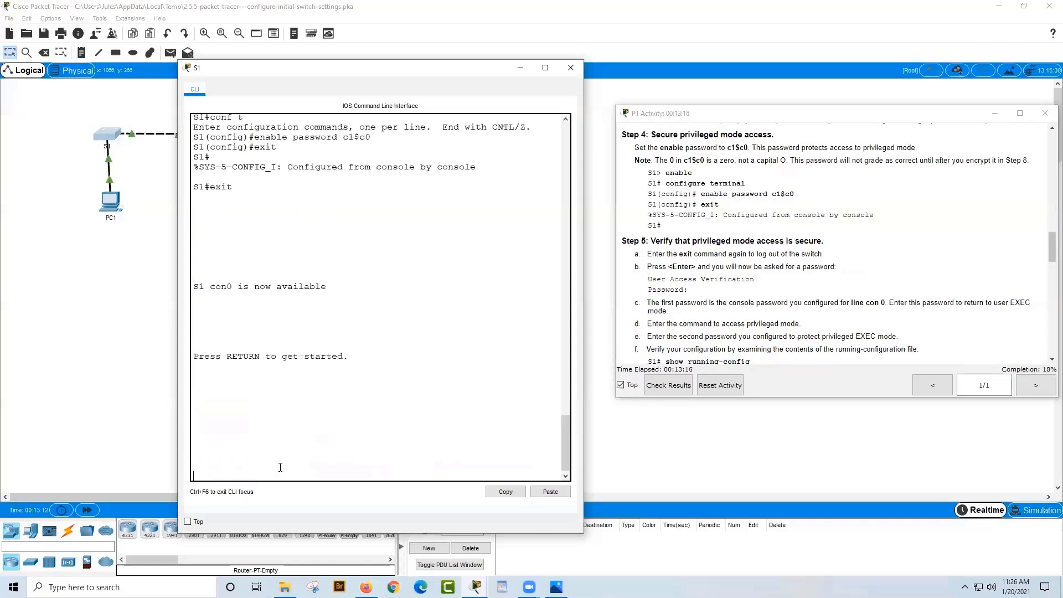
Log back in with the console password and the new enable password
key(Return)
key(Return)
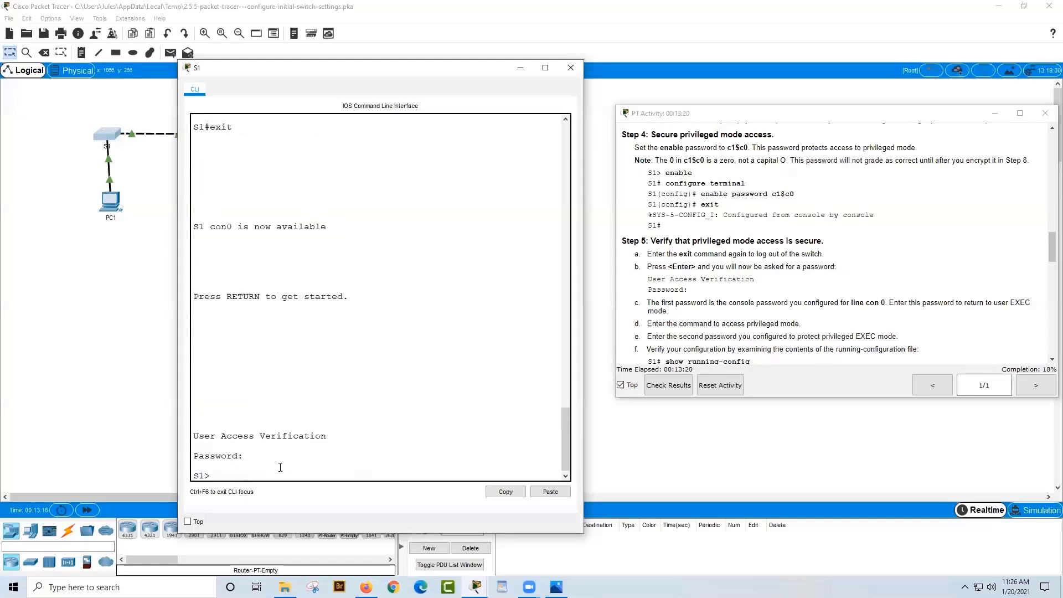
text(en)
key(Return)
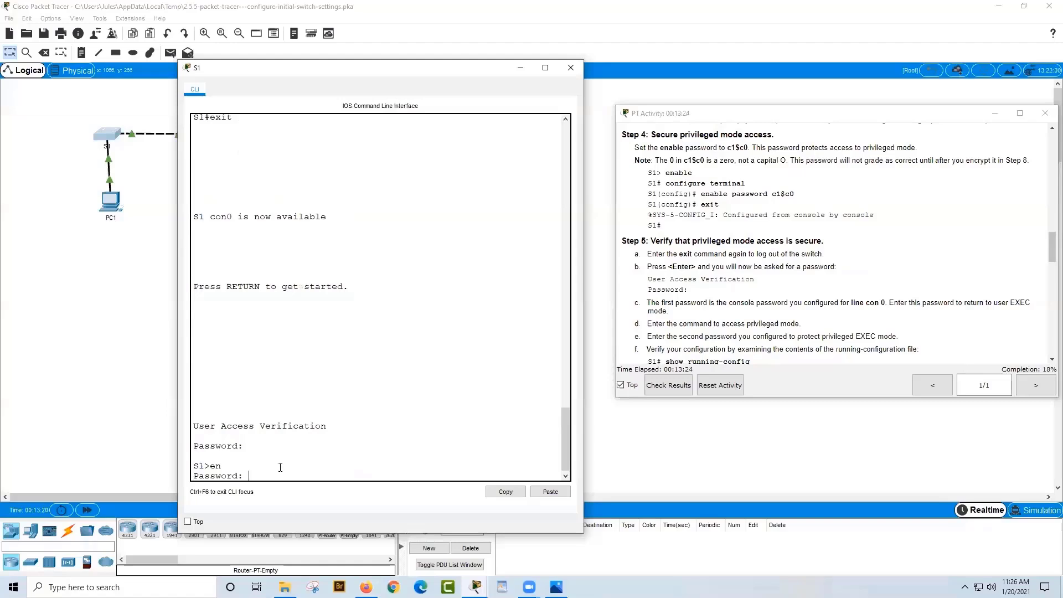
key(Return)
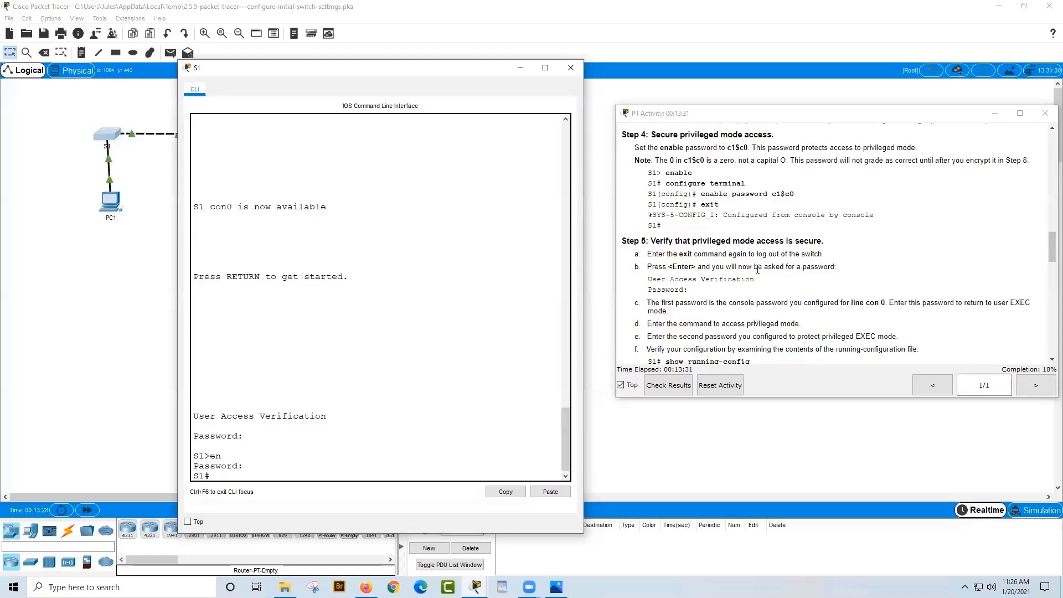
Run 'show run' and note the warning about backed-up configuration files
scroll(757, 269, down, 3)
text(sho)
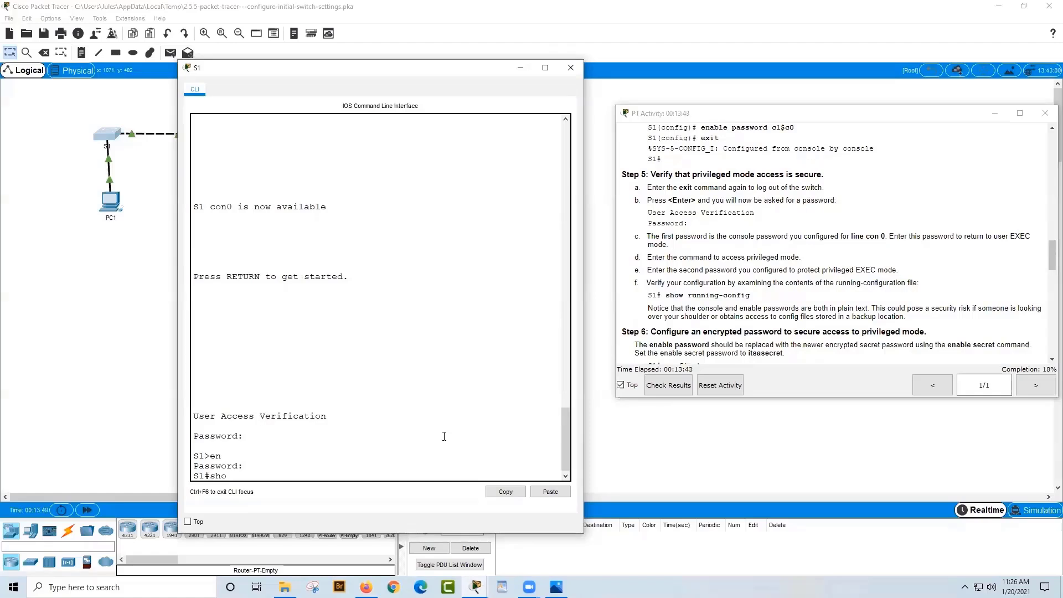
text(run)
key(Return)
scroll(867, 301, down, 2)
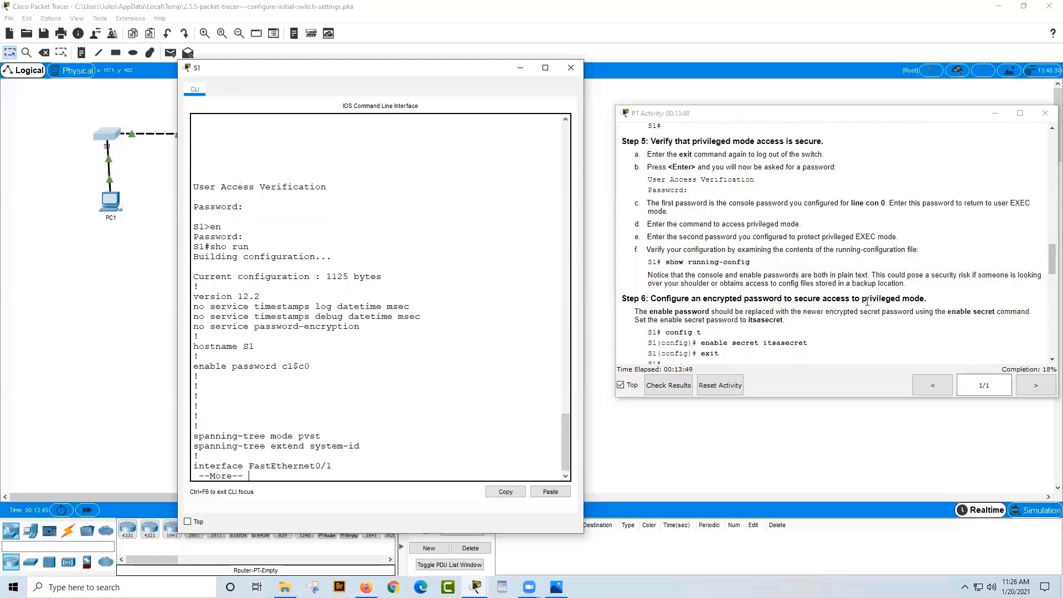
scroll(868, 301, down, 2)
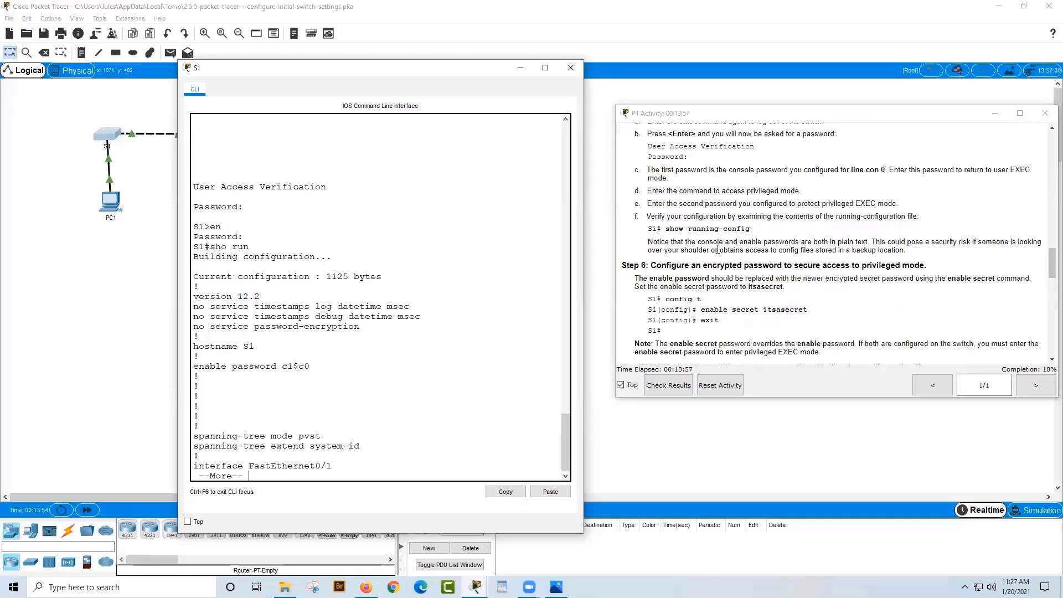
drag(718, 249, 914, 252)
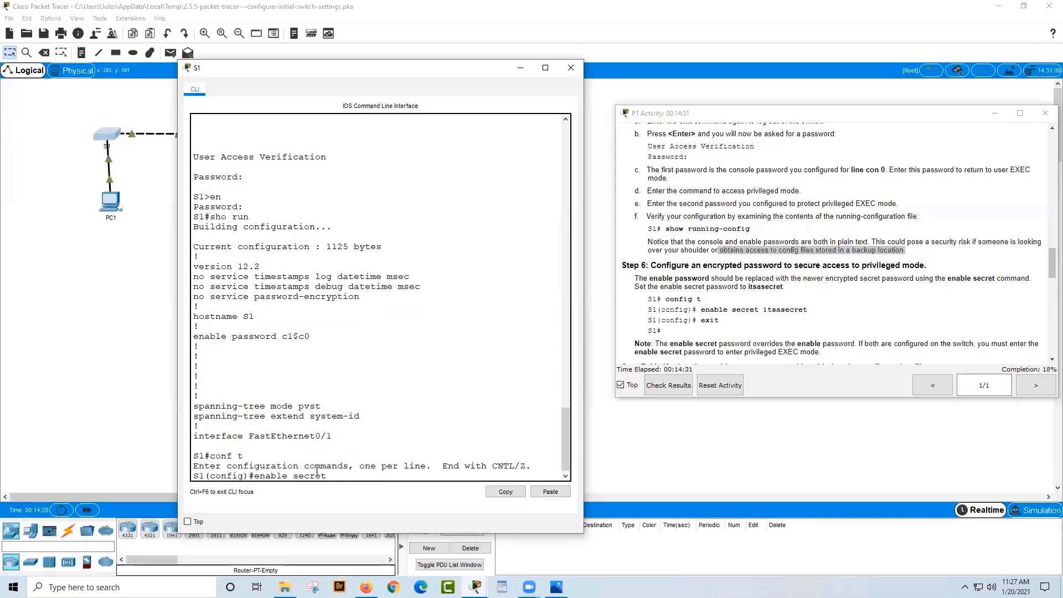
Apply the enable secret on S1 and exit configuration mode
text(tsasecret)
key(Return)
text(exit)
key(Return)
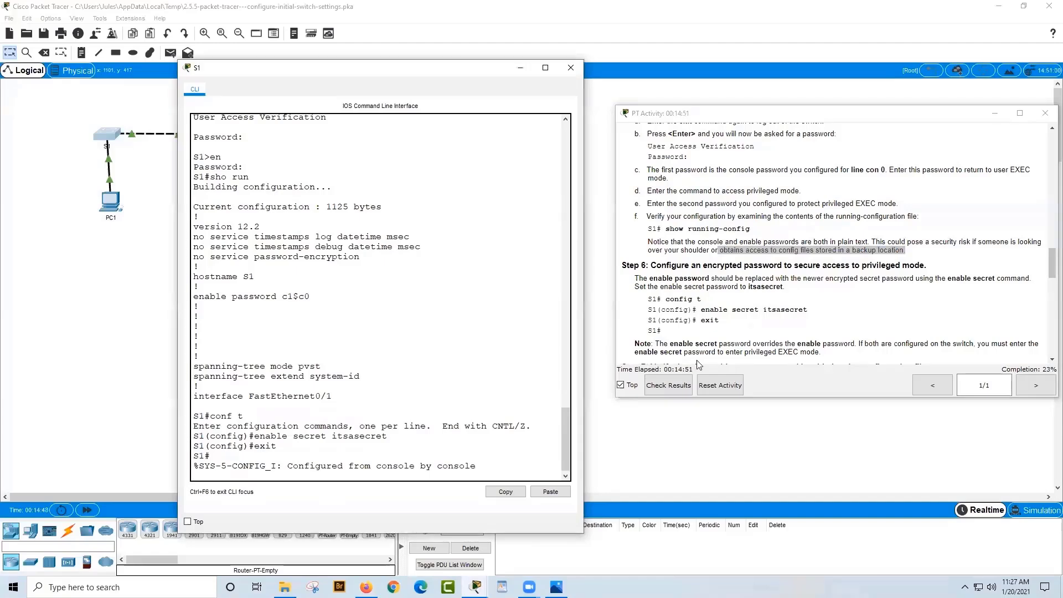
click(1048, 271)
drag(1048, 271, 1048, 296)
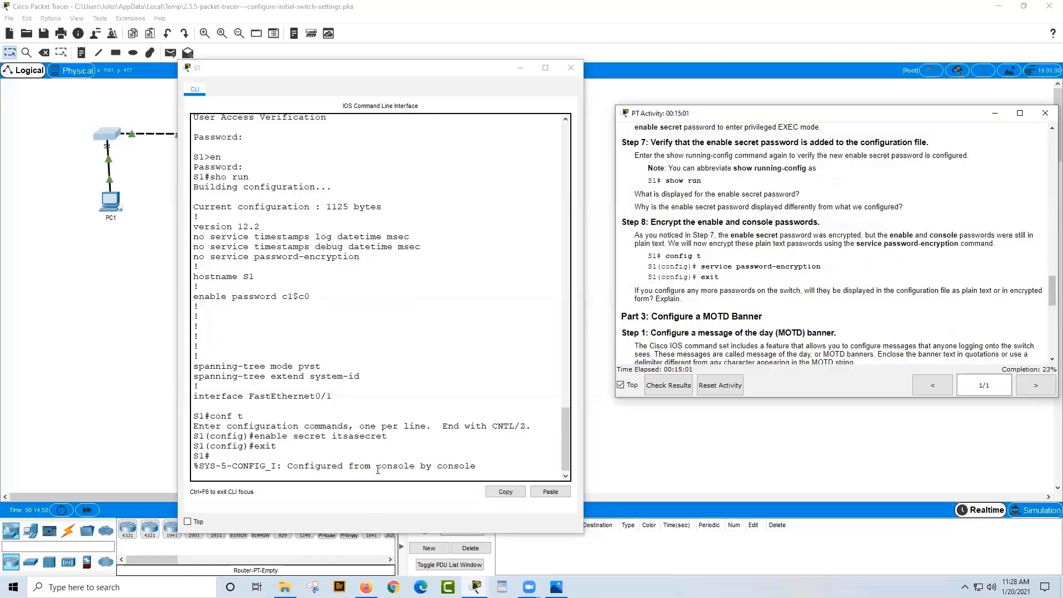
click(362, 419)
key(Return)
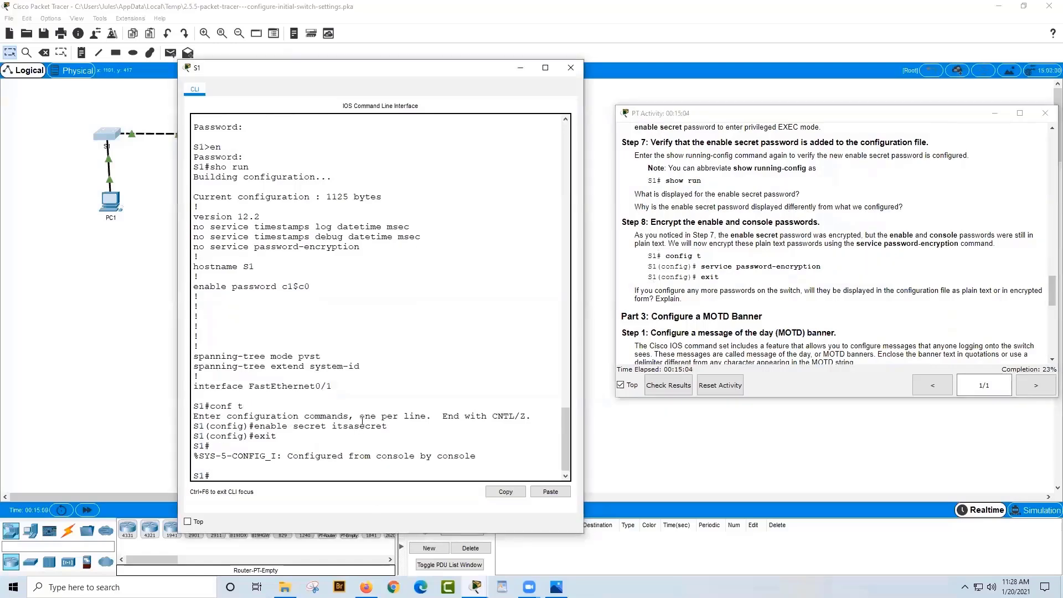
Run 'sho run' and compare the hashed enable secret with the plain-text enable password
text(sho run)
key(Return)
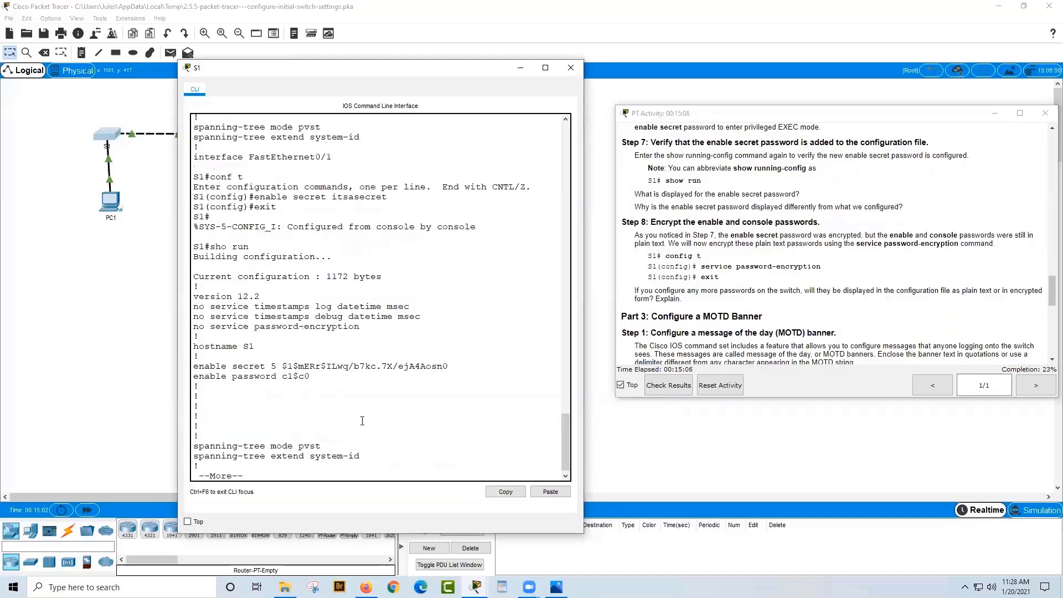
drag(635, 195, 806, 200)
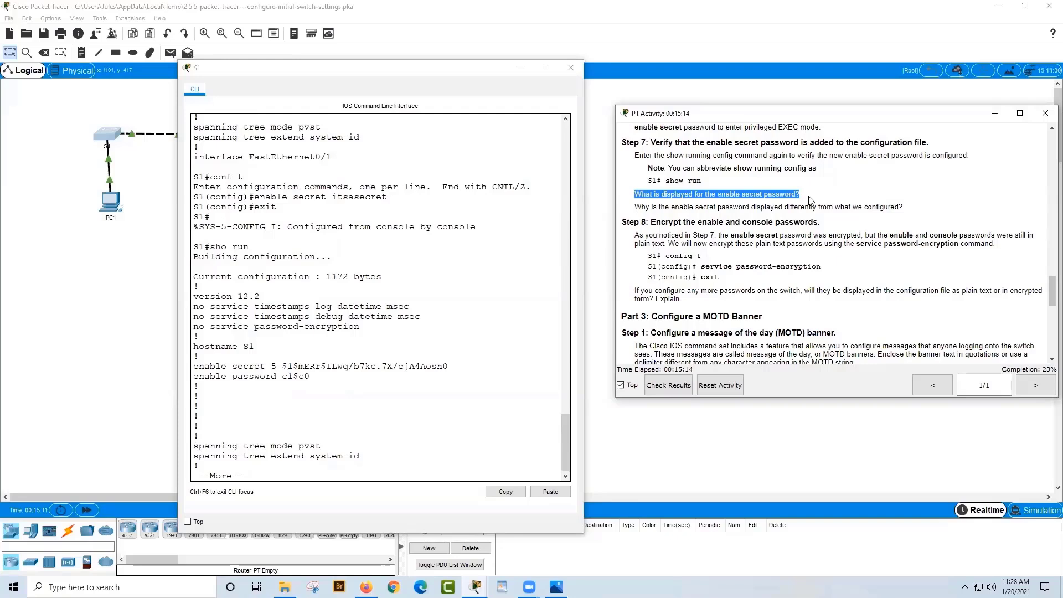
drag(193, 366, 452, 368)
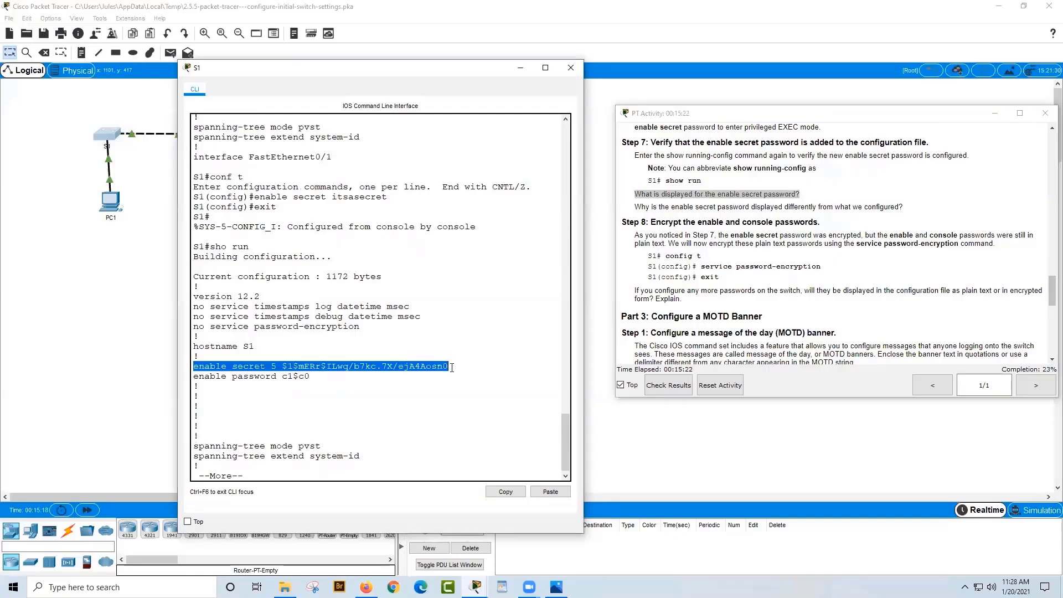
click(396, 382)
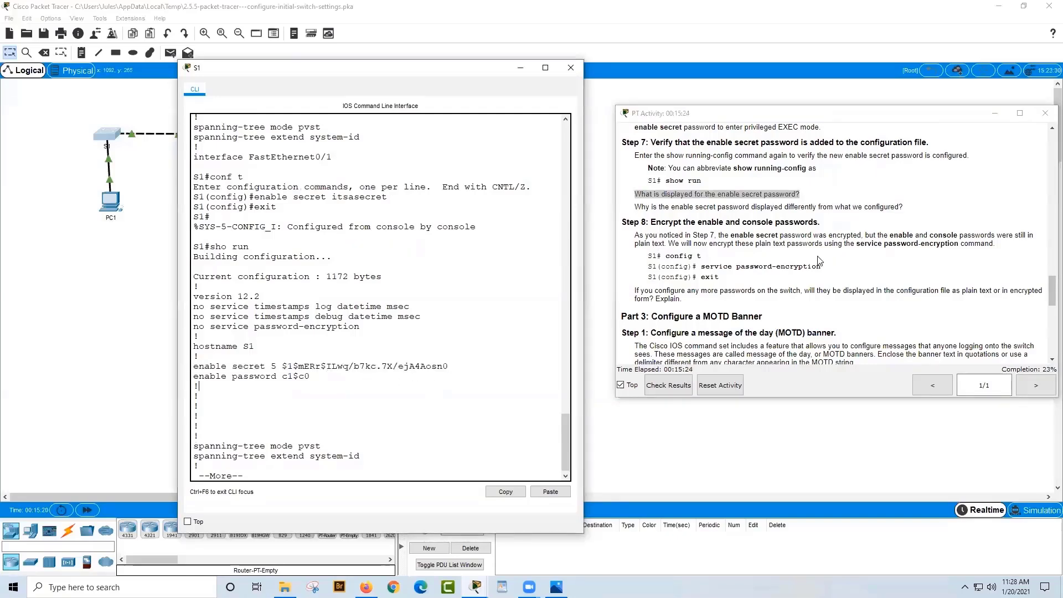
drag(635, 207, 904, 205)
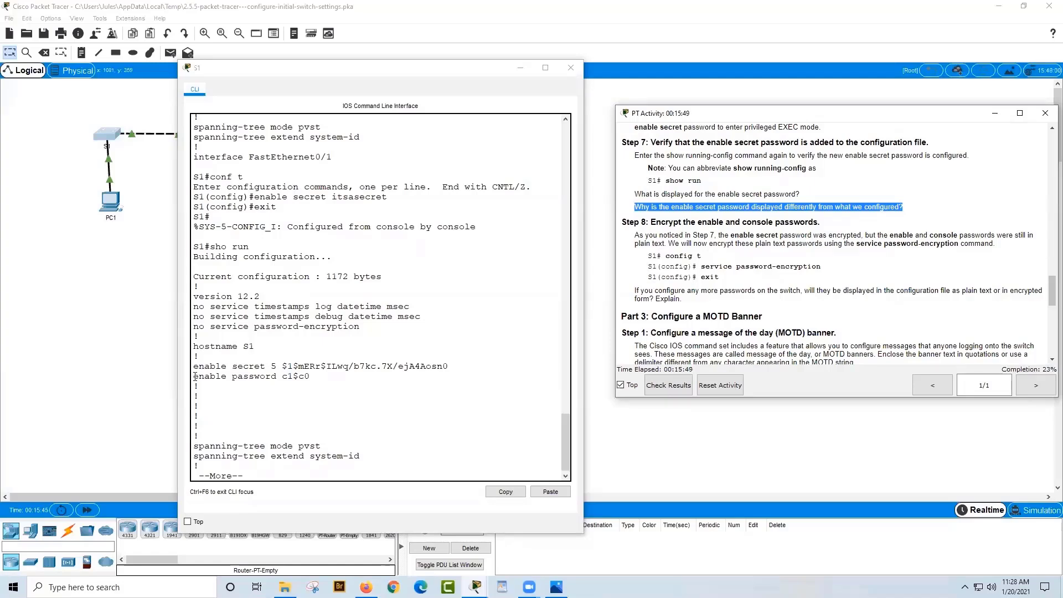
drag(194, 377, 319, 377)
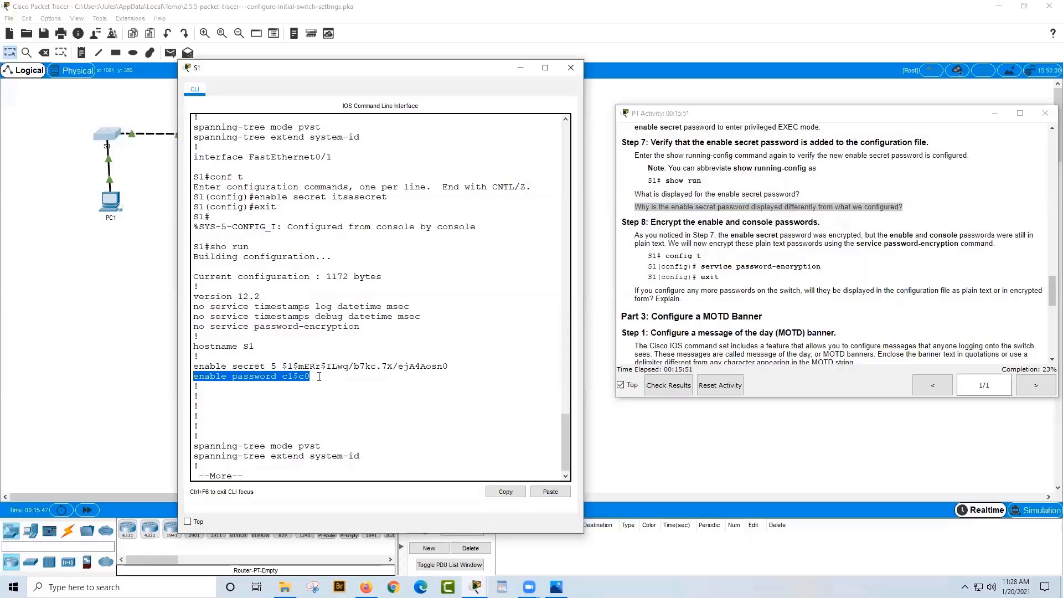
Quit the paged configuration output and note the password-encryption commands in the instructions
click(500, 433)
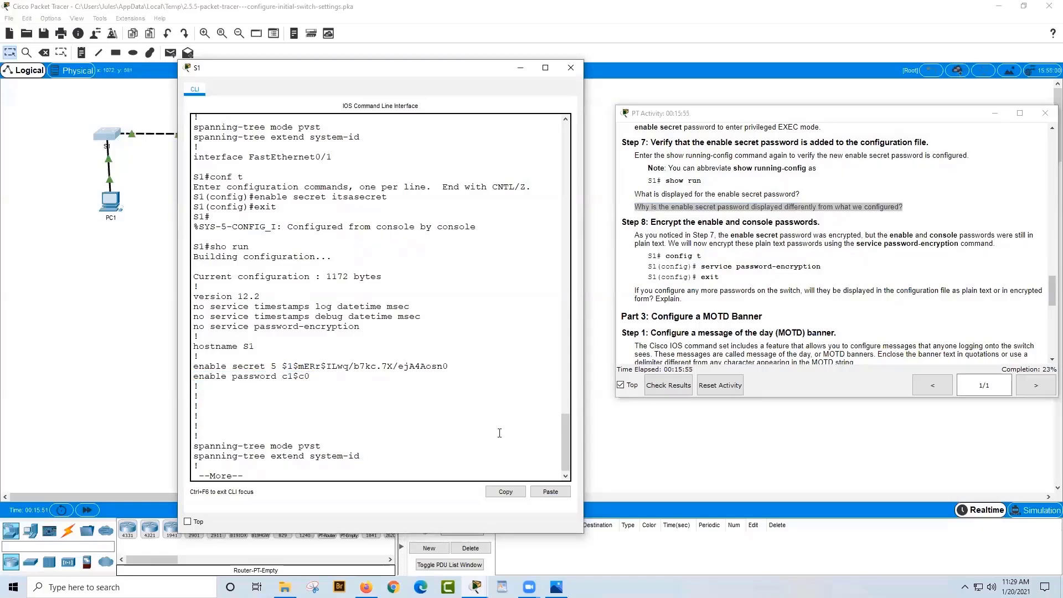
key(q)
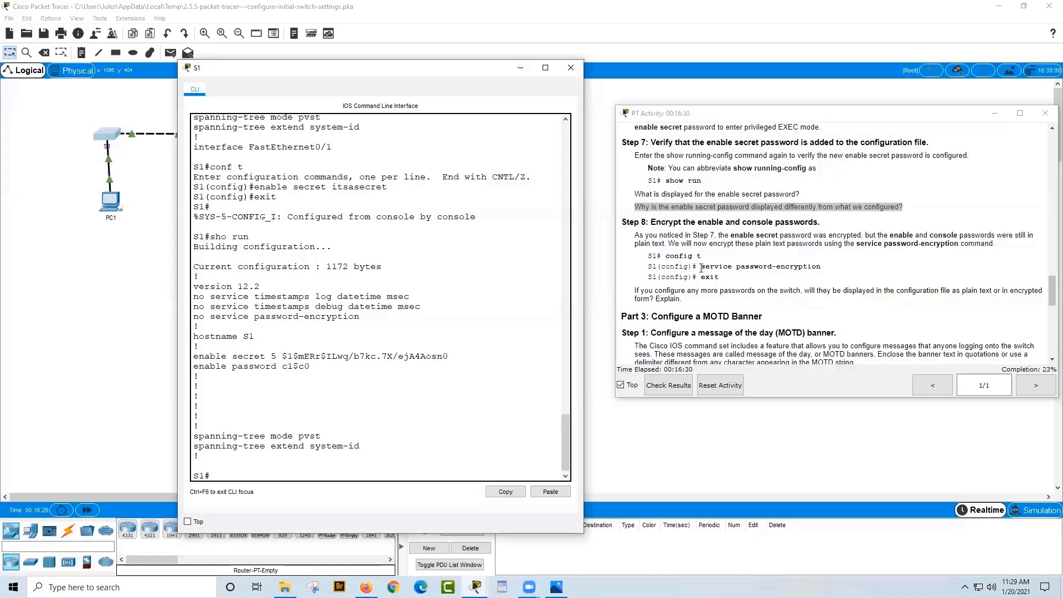
drag(701, 267, 825, 271)
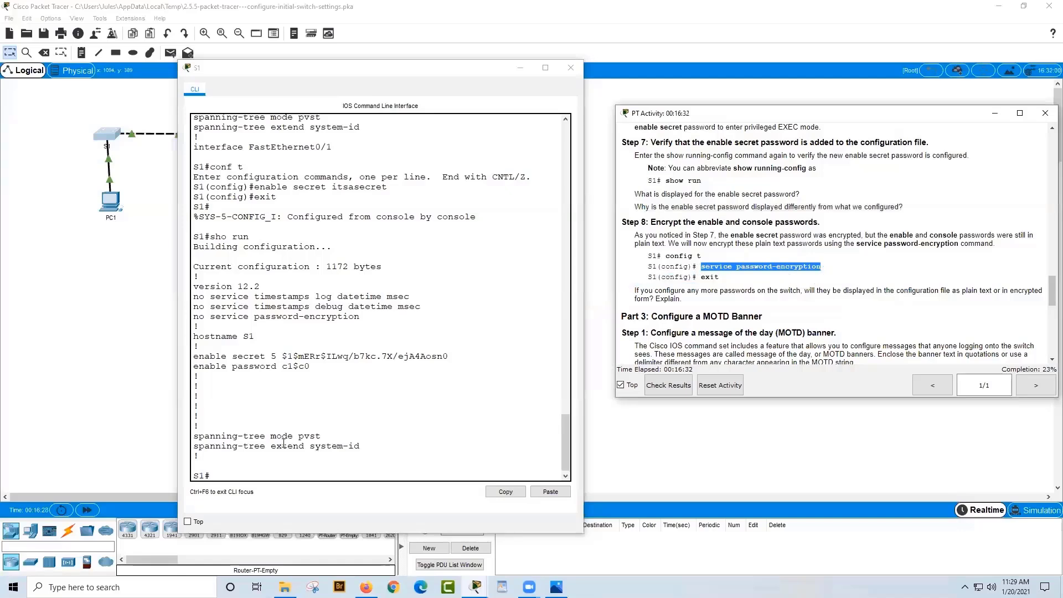
click(267, 469)
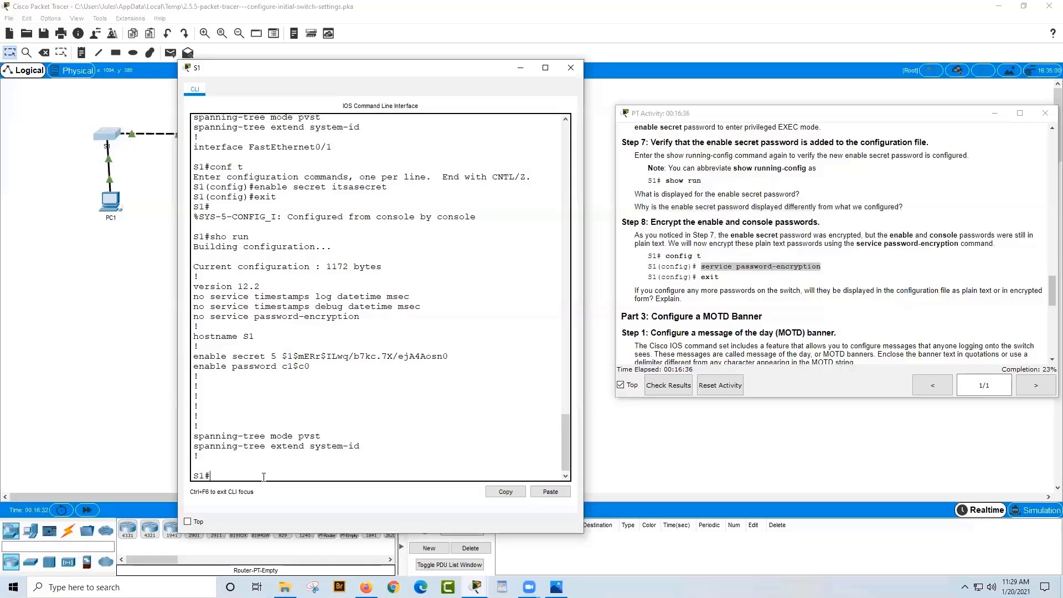
Enable 'service password-encryption' in global configuration mode, then end
key(Return)
text(conf t)
key(Return)
text(serv)
key(Tab)
text(pas)
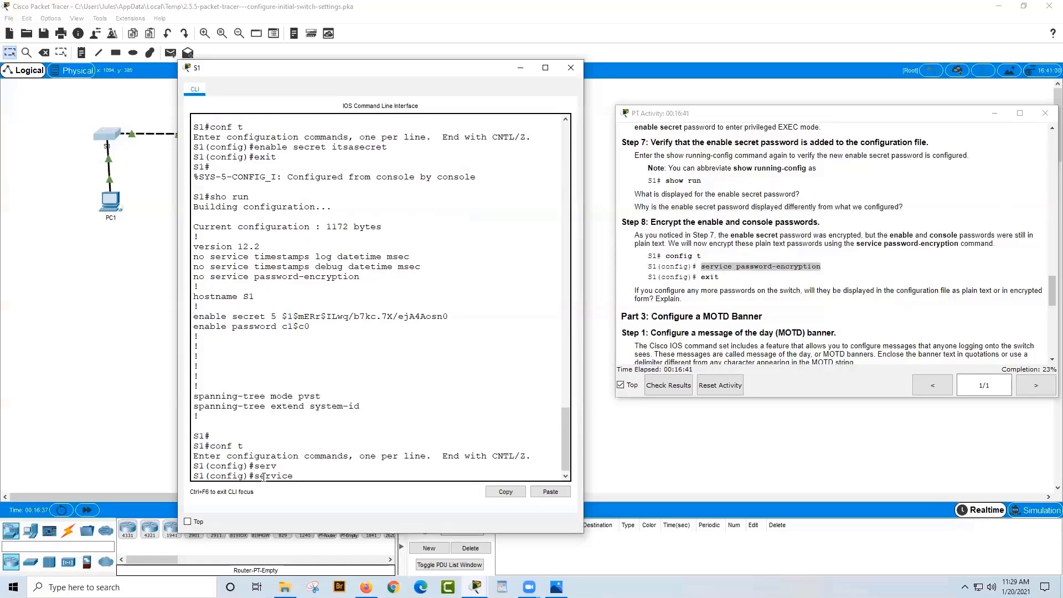
key(Tab)
scroll(380, 299, up, 1)
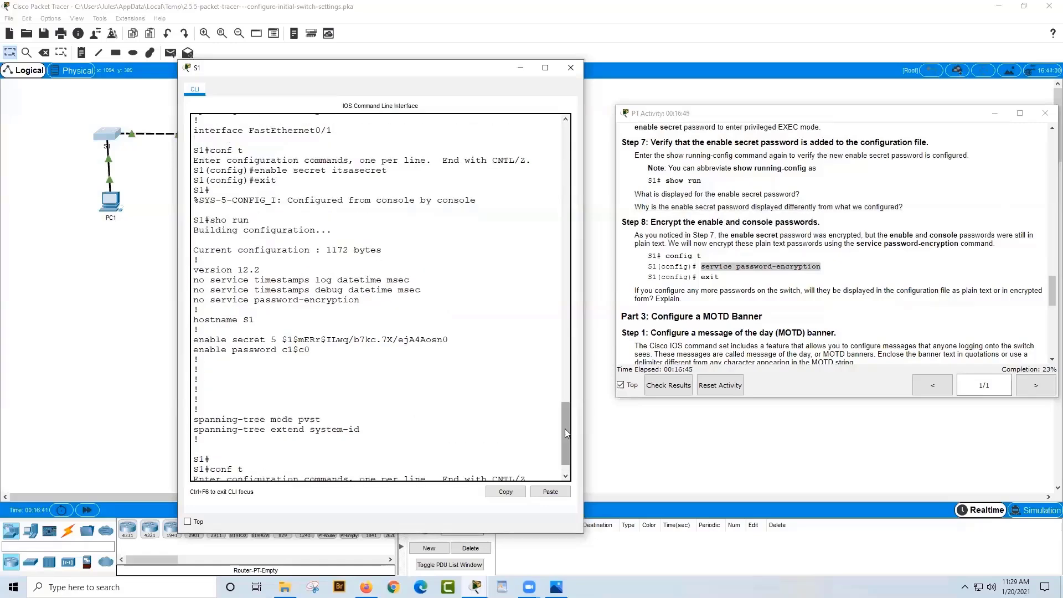
drag(565, 428, 569, 448)
key(Return)
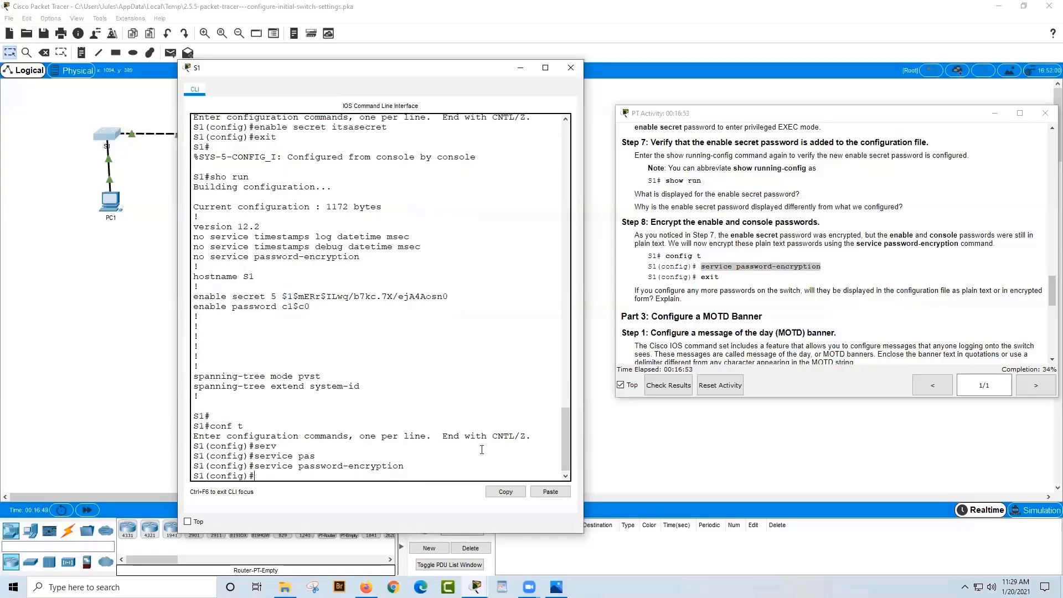
text(end)
key(Return)
Run 'show run' and check the encrypted enable and console password lines
text(sho)
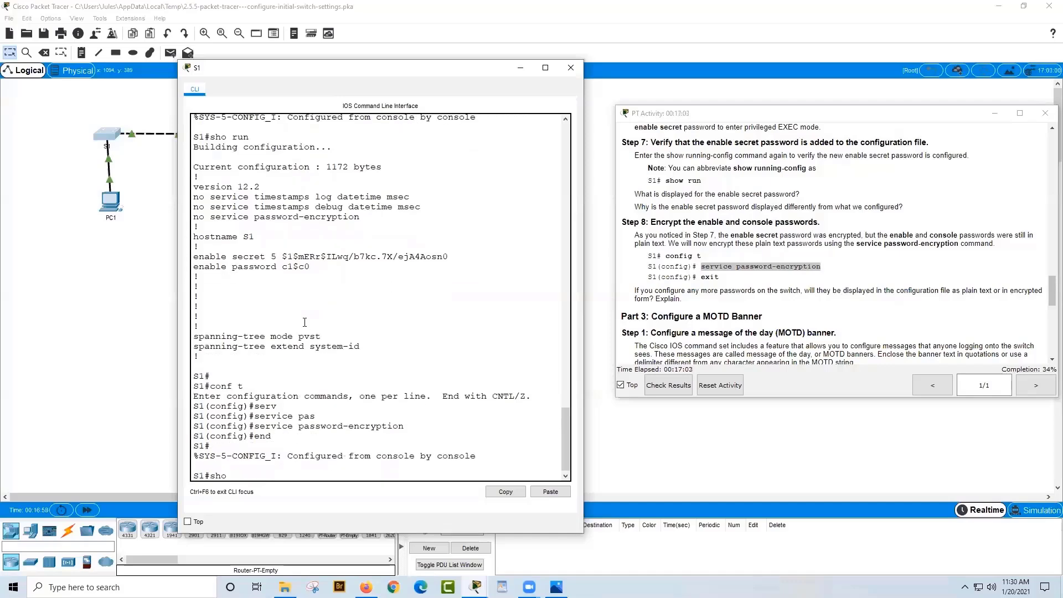
text(w run)
key(Return)
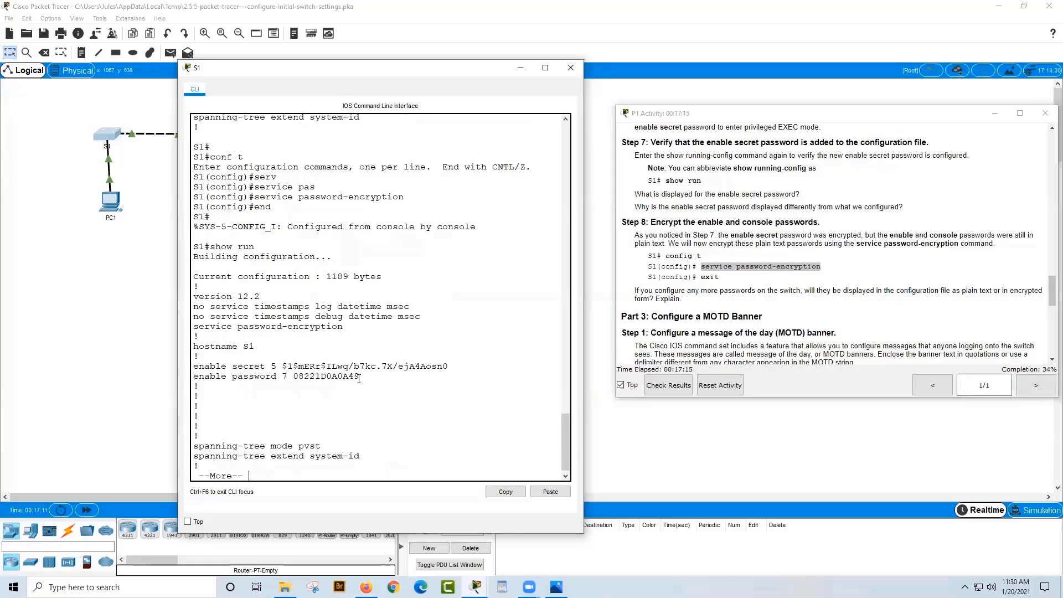
drag(363, 377, 295, 377)
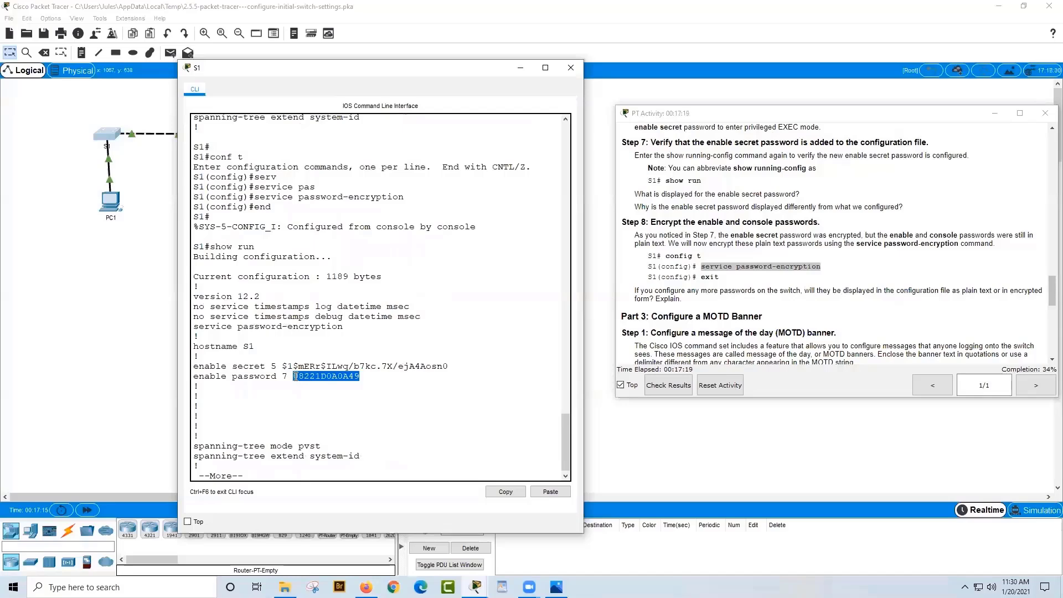
click(456, 389)
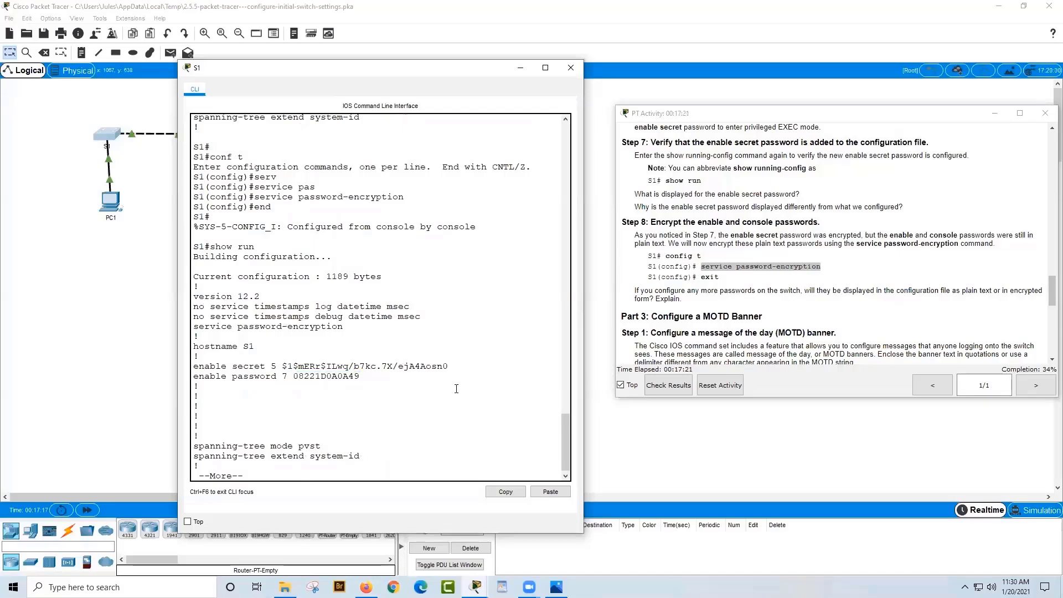
key(space)
key(space)
drag(198, 336, 357, 336)
click(356, 336)
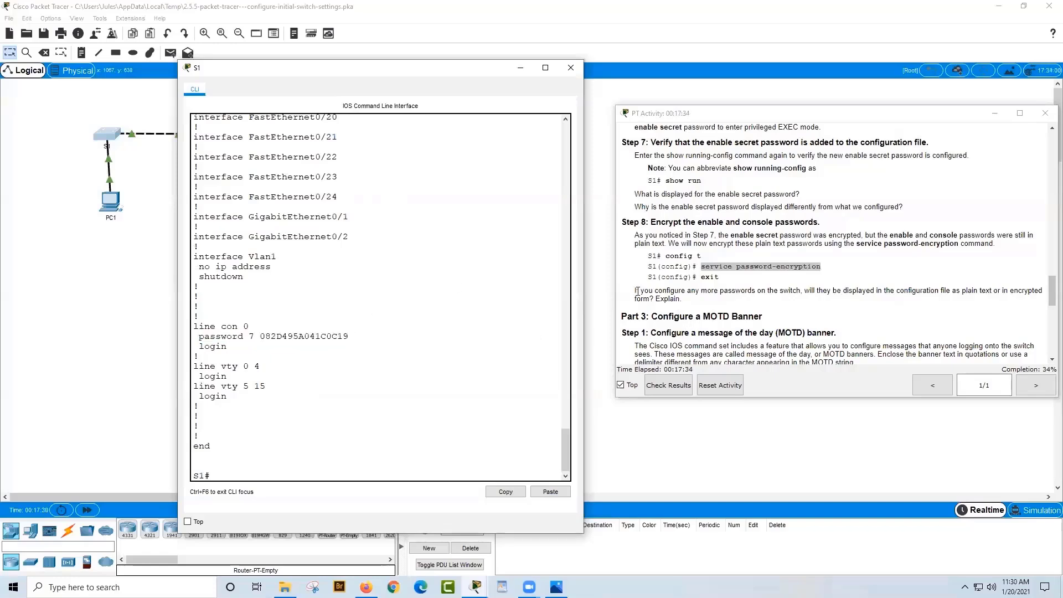
mouse_move(637, 292)
mouse_down()
mouse_move(697, 300)
mouse_move(654, 299)
mouse_up()
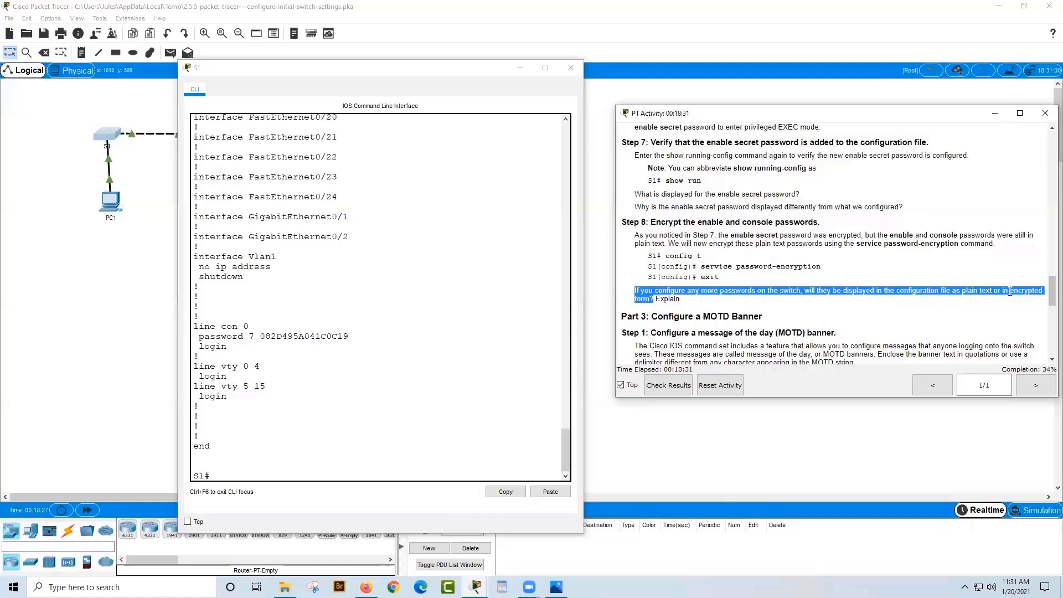
Configure banner motd "This is a secure system. Authorized Access Only!" on S1
drag(1046, 294, 1047, 312)
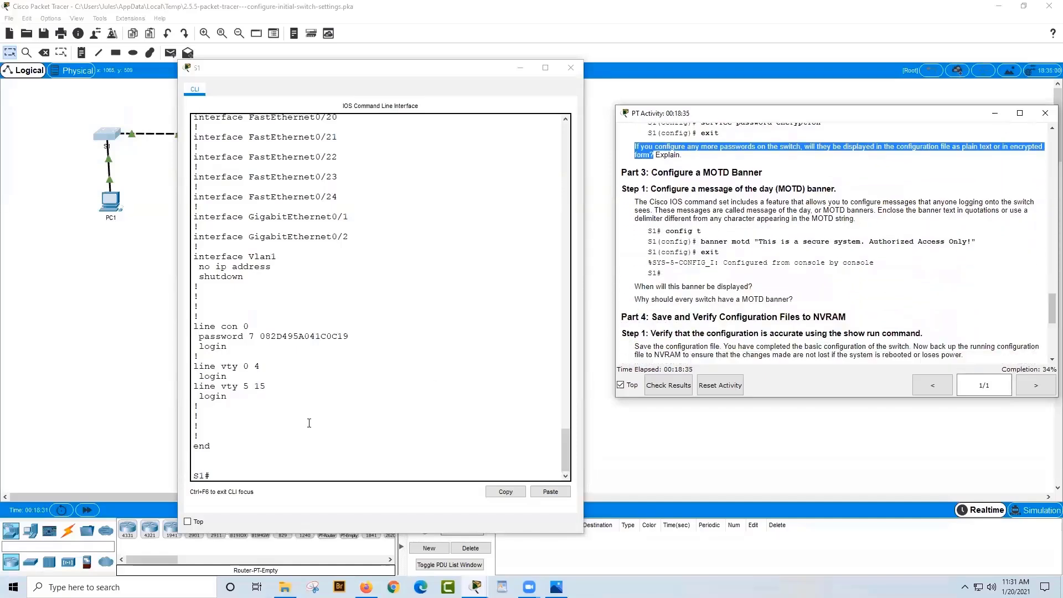
click(272, 474)
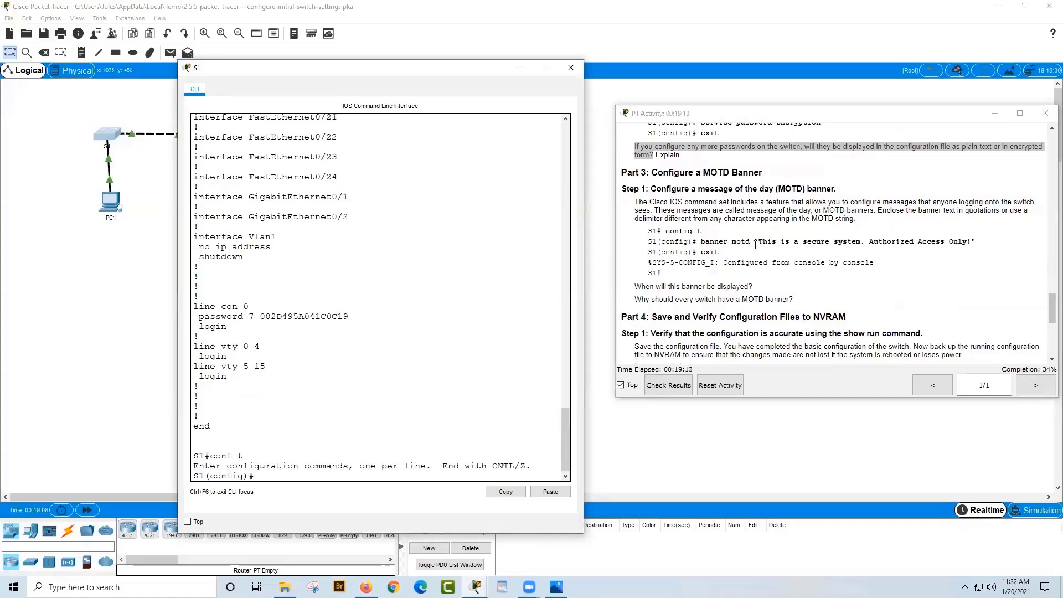
drag(755, 242, 979, 244)
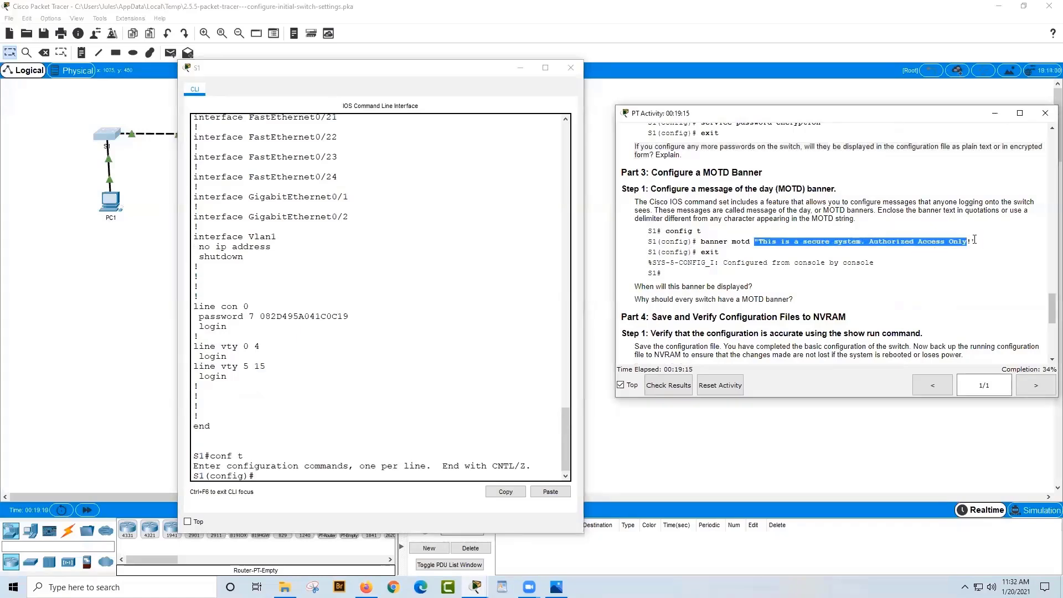
key(ctrl+c)
click(282, 501)
key(ctrl+v)
key(Home)
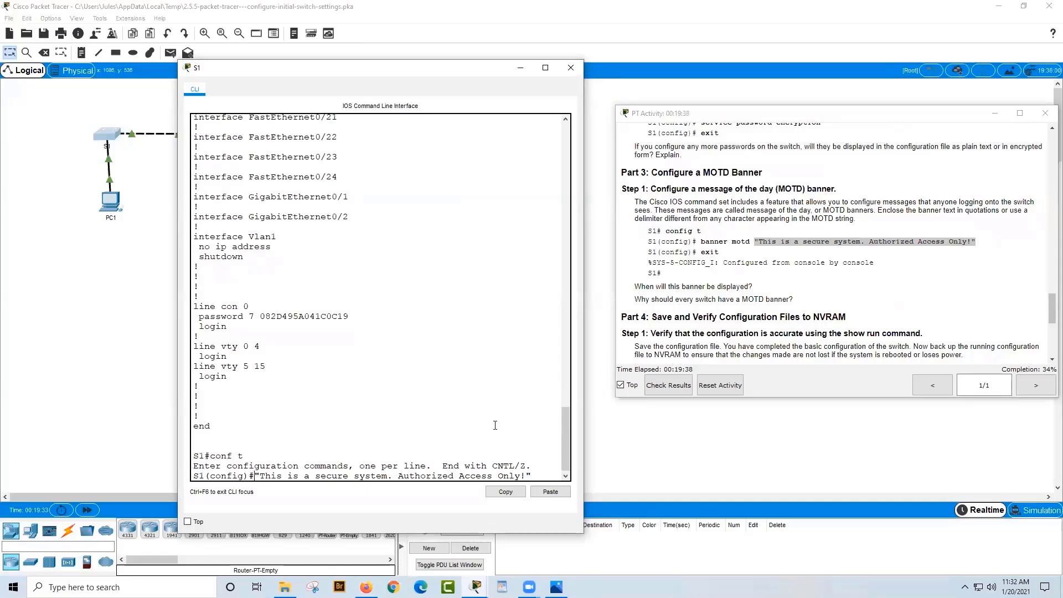
text(banner m)
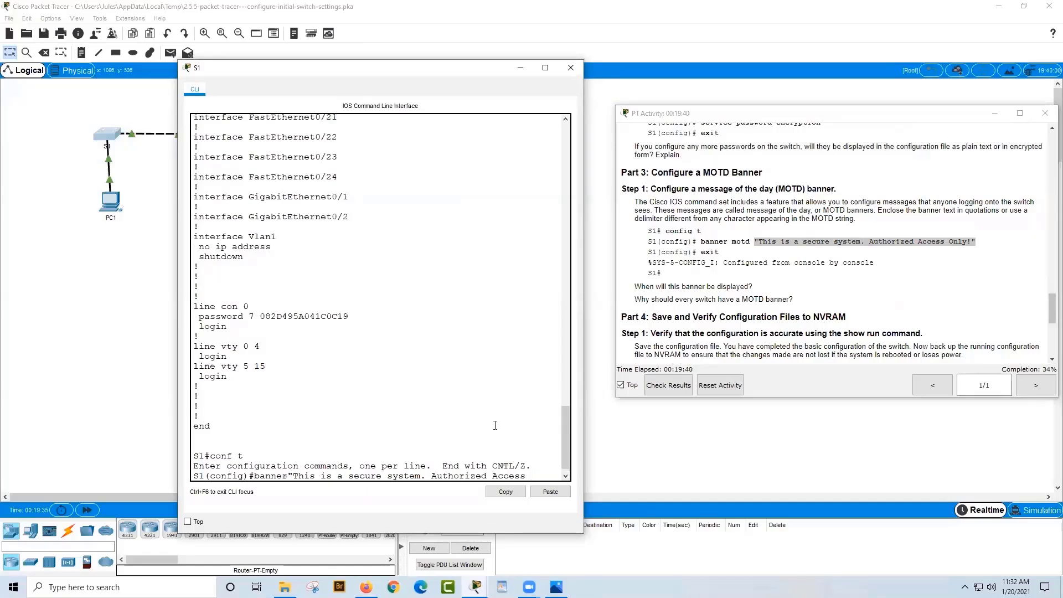
text(otd)
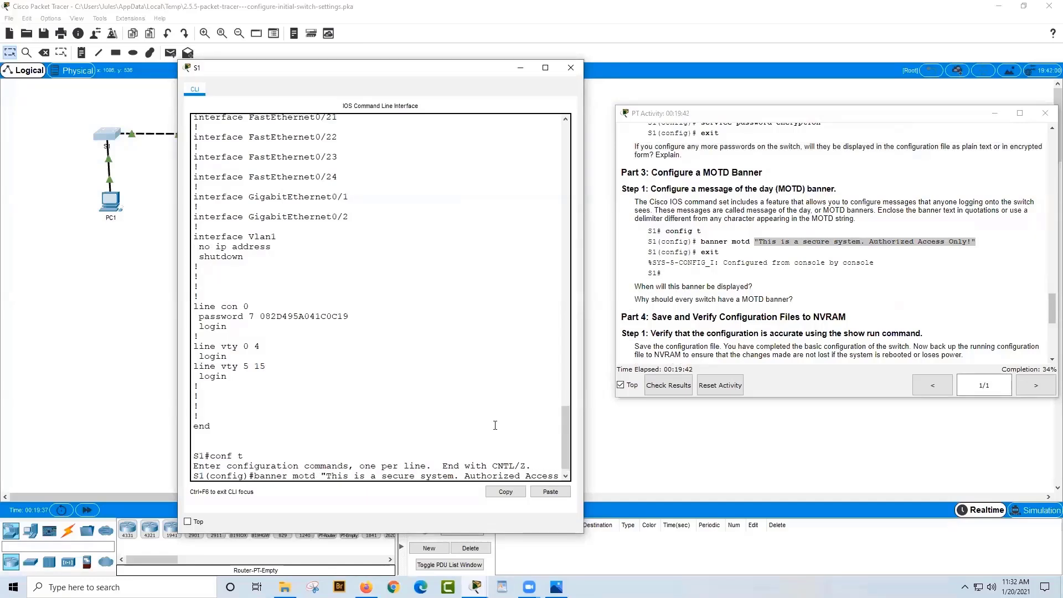
key(Return)
Exit configuration mode, log out and start a new session showing the banner
text(exit)
key(Return)
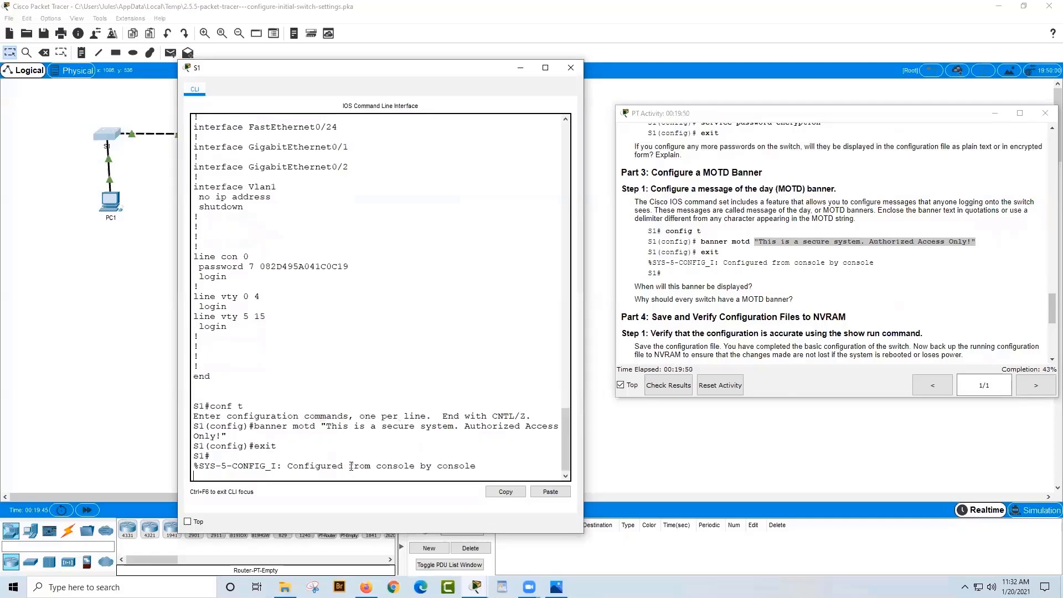
key(Return)
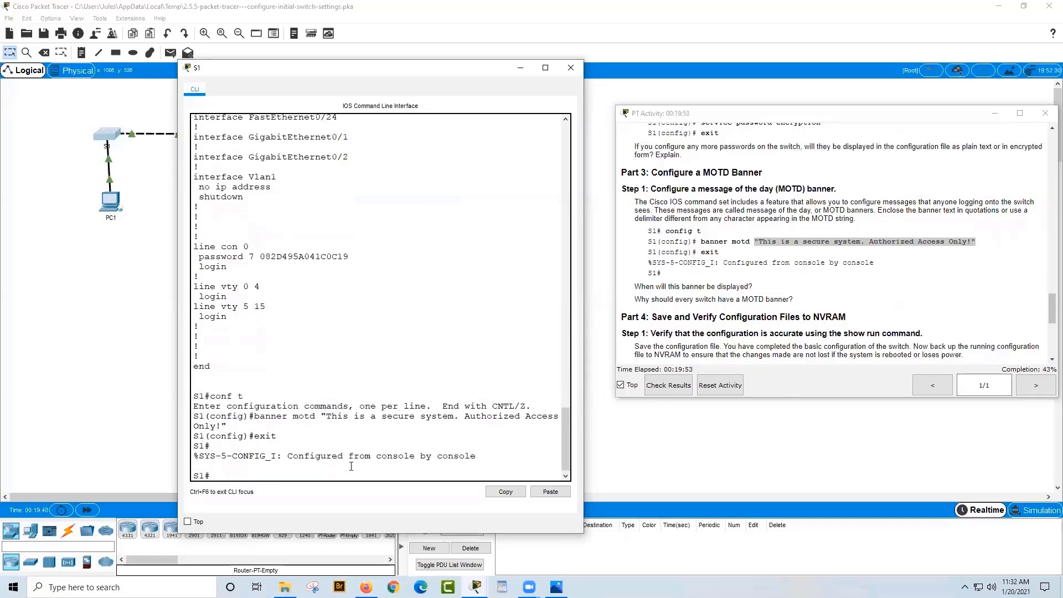
text(exit)
key(Return)
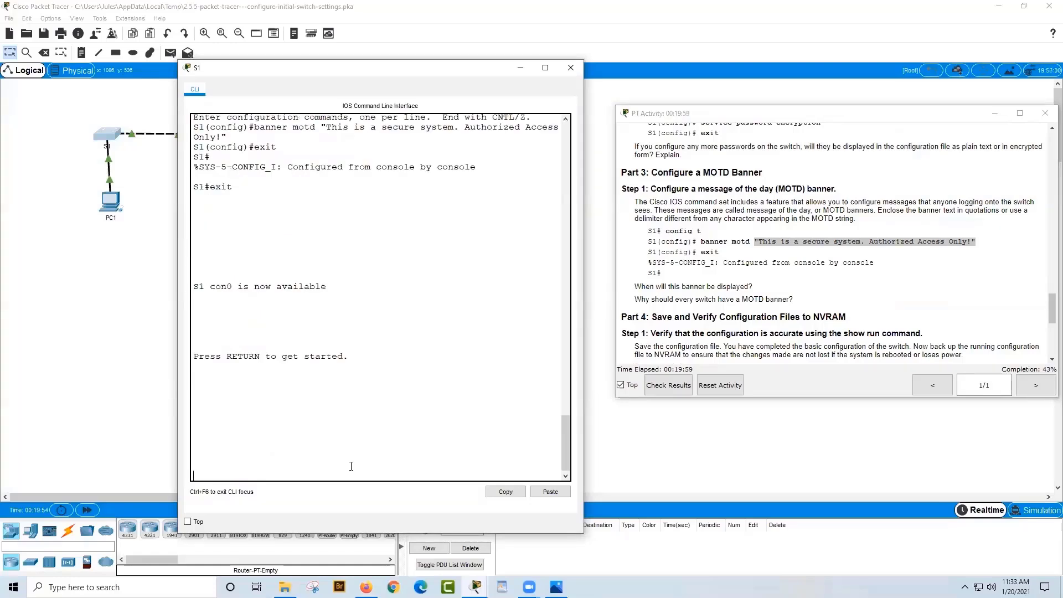
key(Return)
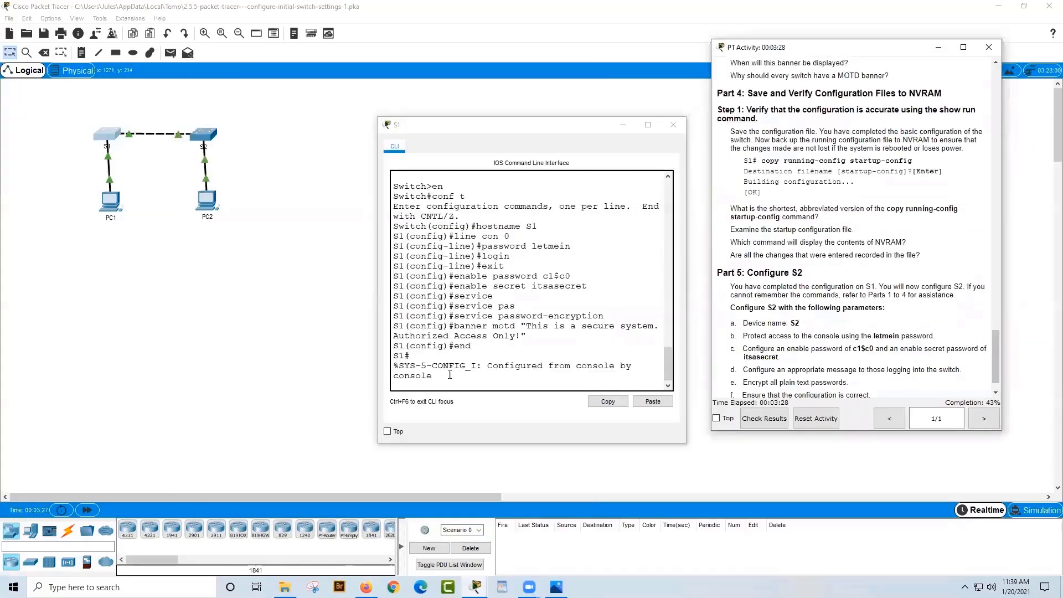
Run 'sh run' on S1 and page to the end, checking banner and type 7 passwords
key(Return)
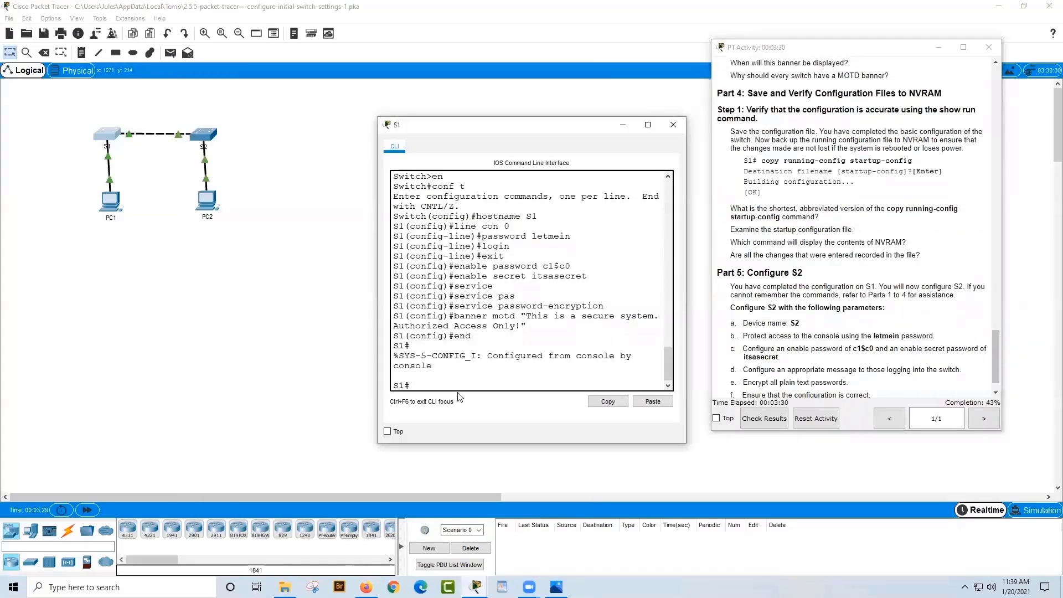
text(sh run)
key(Return)
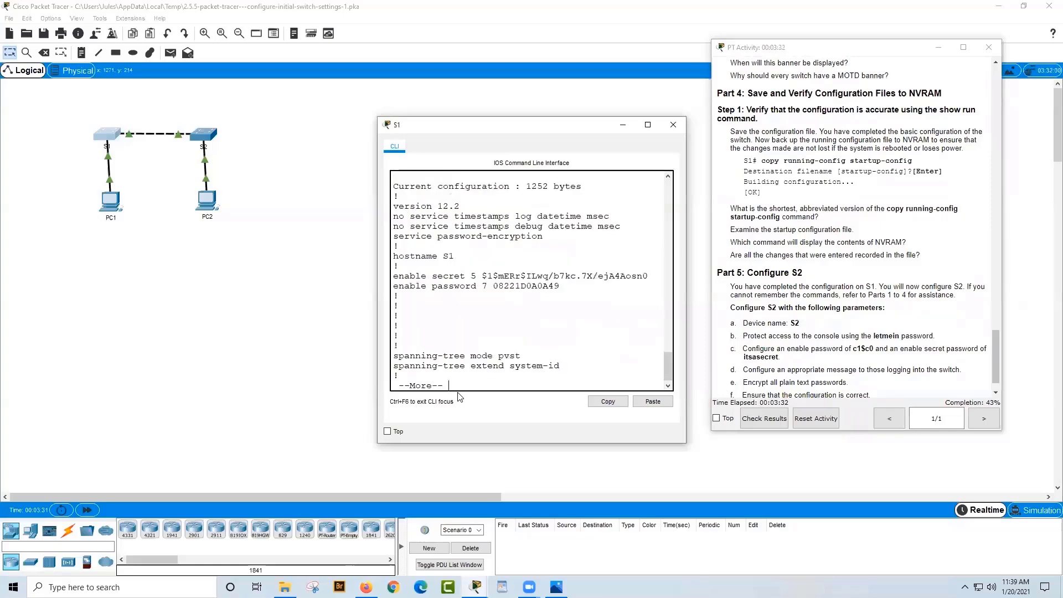
key(space)
key(space)
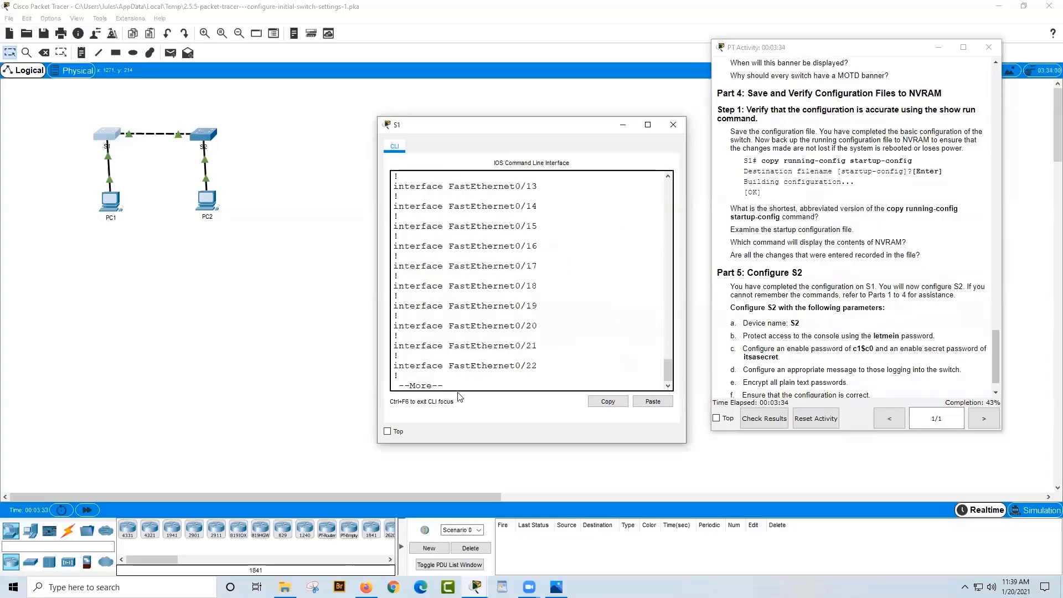
key(space)
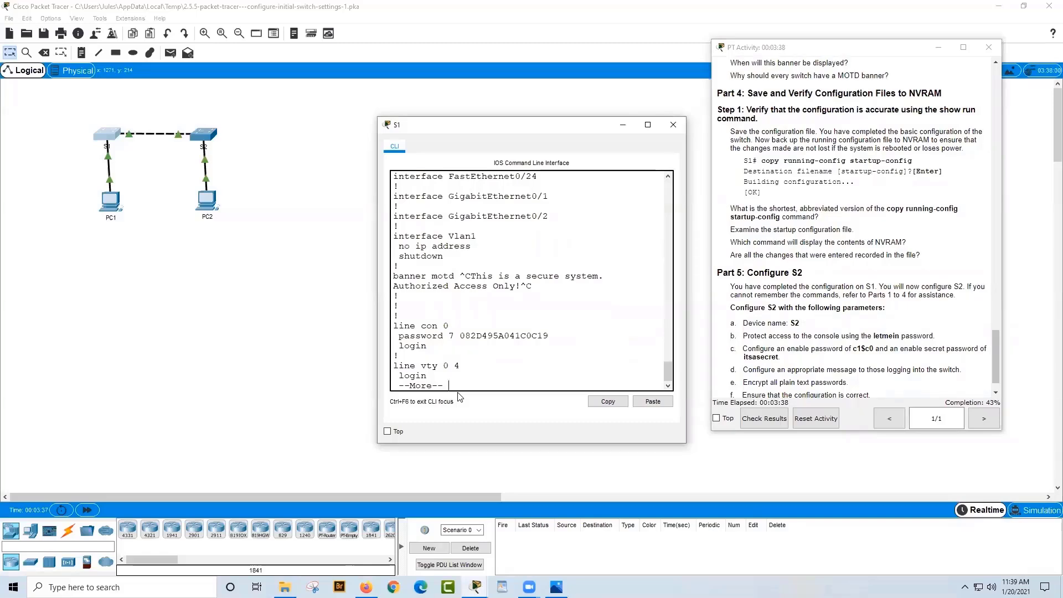
key(space)
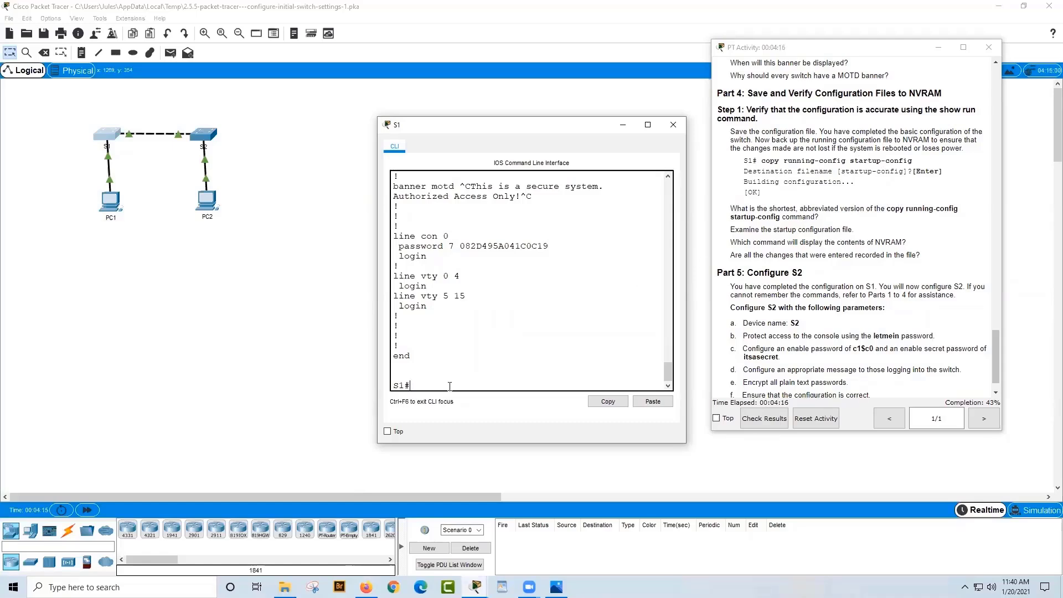
Build the abbreviated 'cop r st' copy running-config startup-config command using Tab completion
text(c)
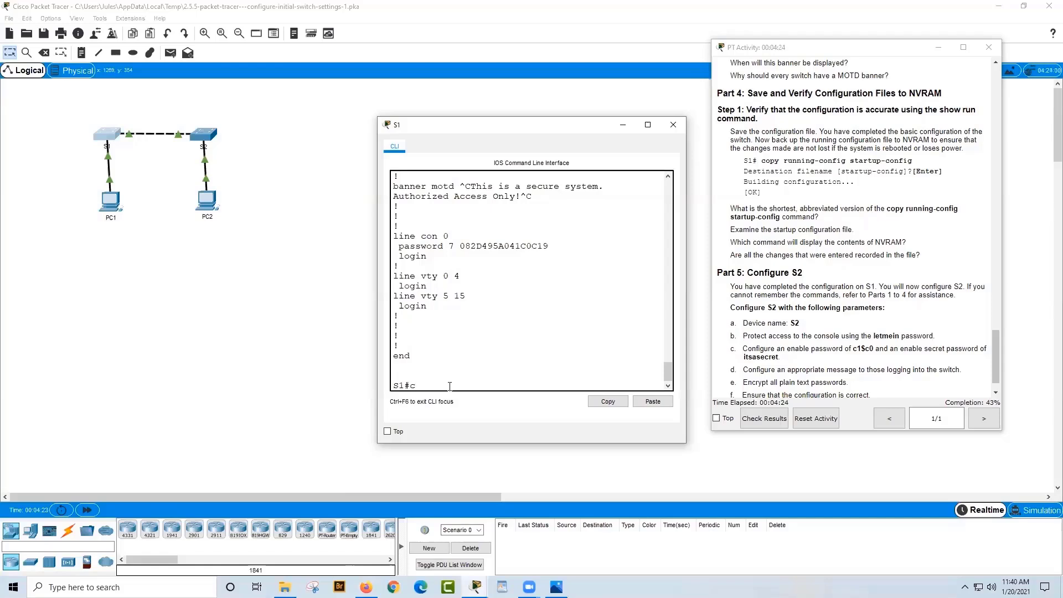
key(Tab)
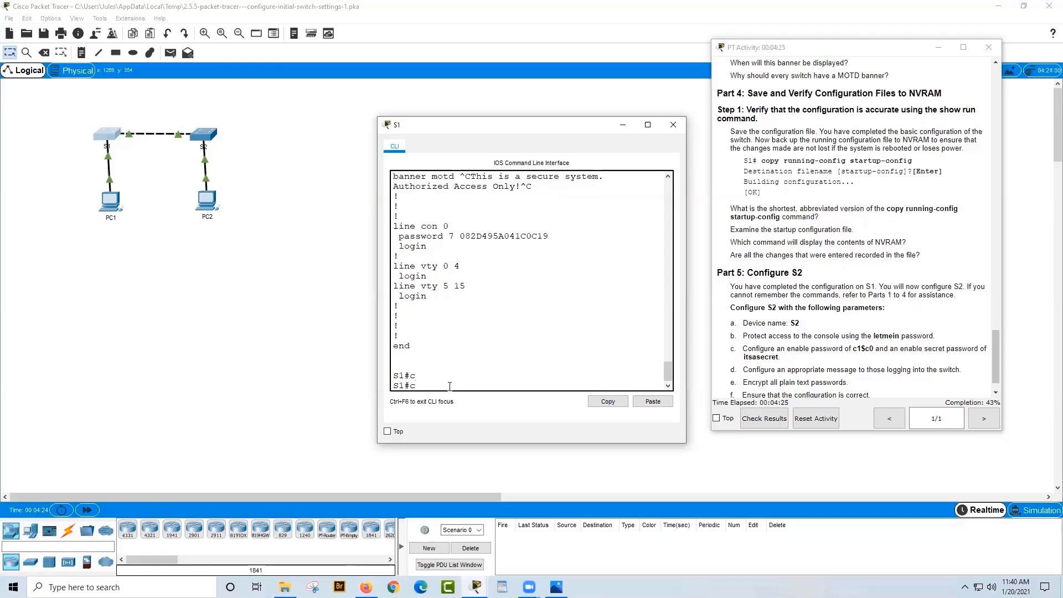
text(o)
key(Tab)
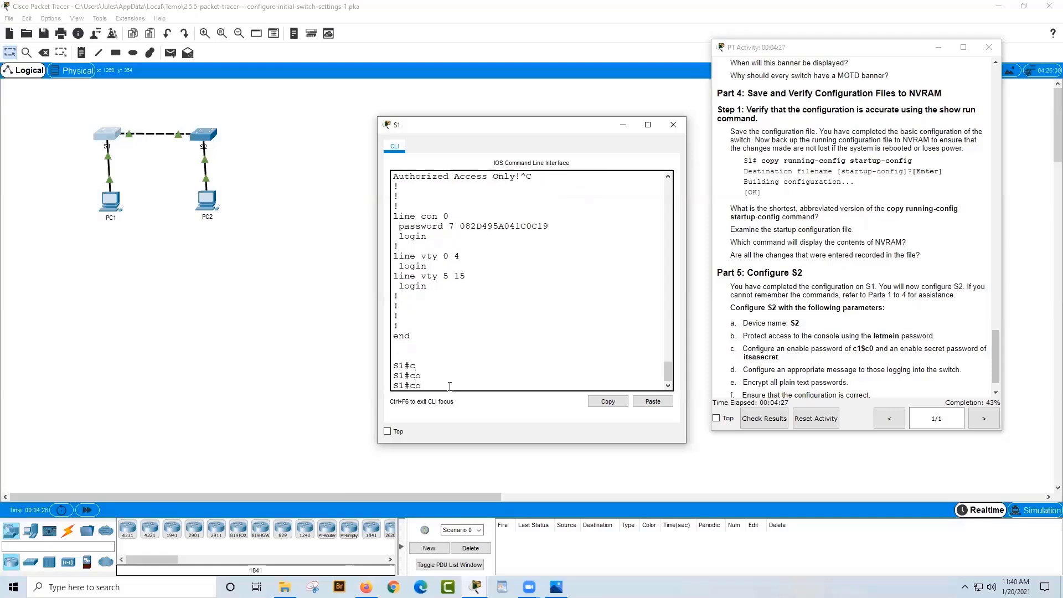
text(p)
key(Tab)
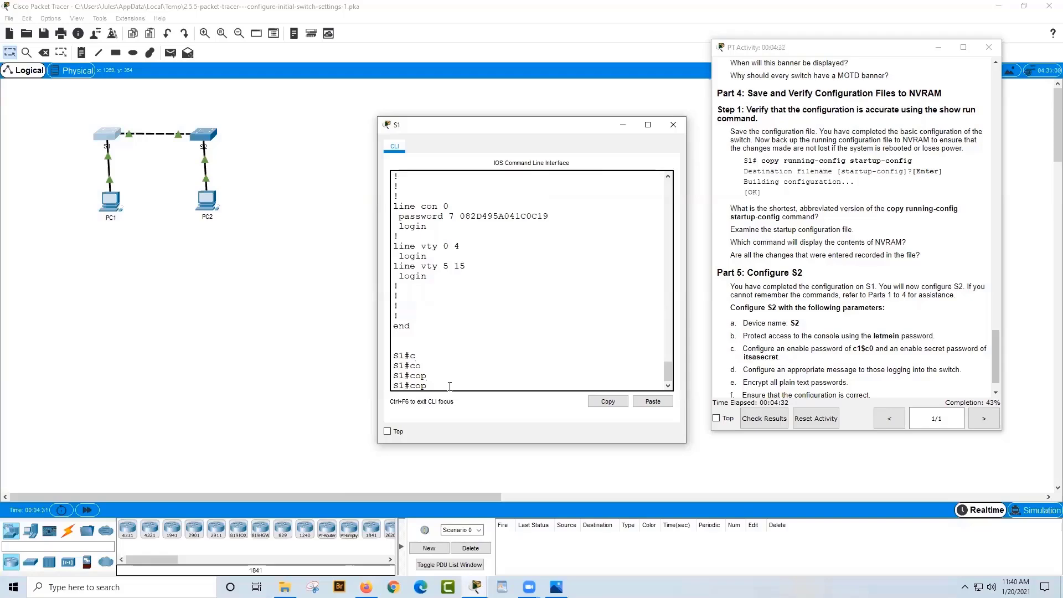
text(r)
key(Tab)
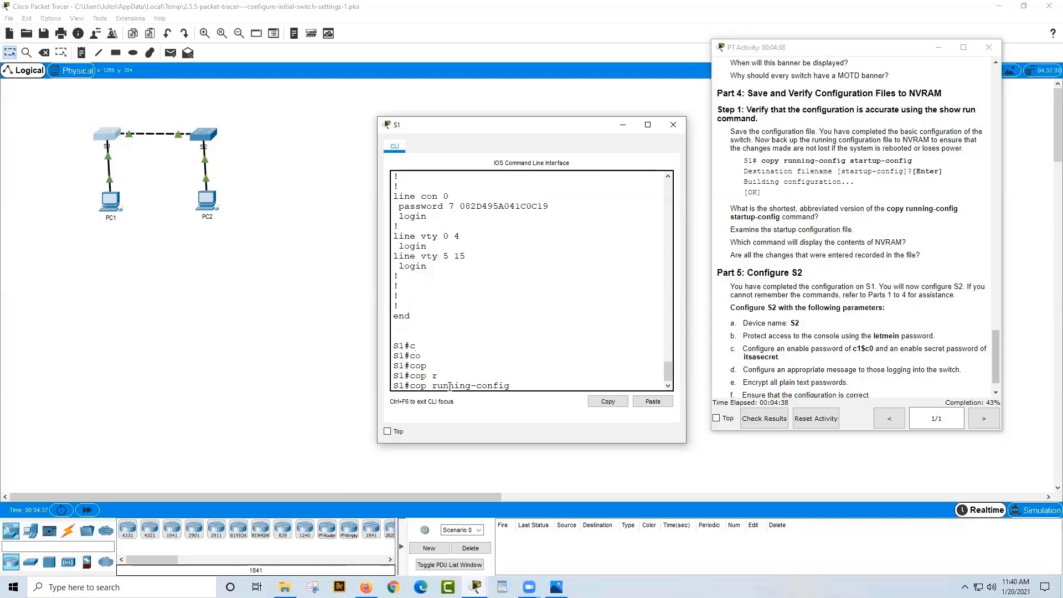
key(BackSpace)
key(BackSpace)
key(BackSpace)
key(BackSpace)
key(BackSpace)
key(BackSpace)
key(BackSpace)
key(BackSpace)
key(BackSpace)
key(BackSpace)
key(BackSpace)
key(BackSpace)
key(BackSpace)
text(s)
key(Tab)
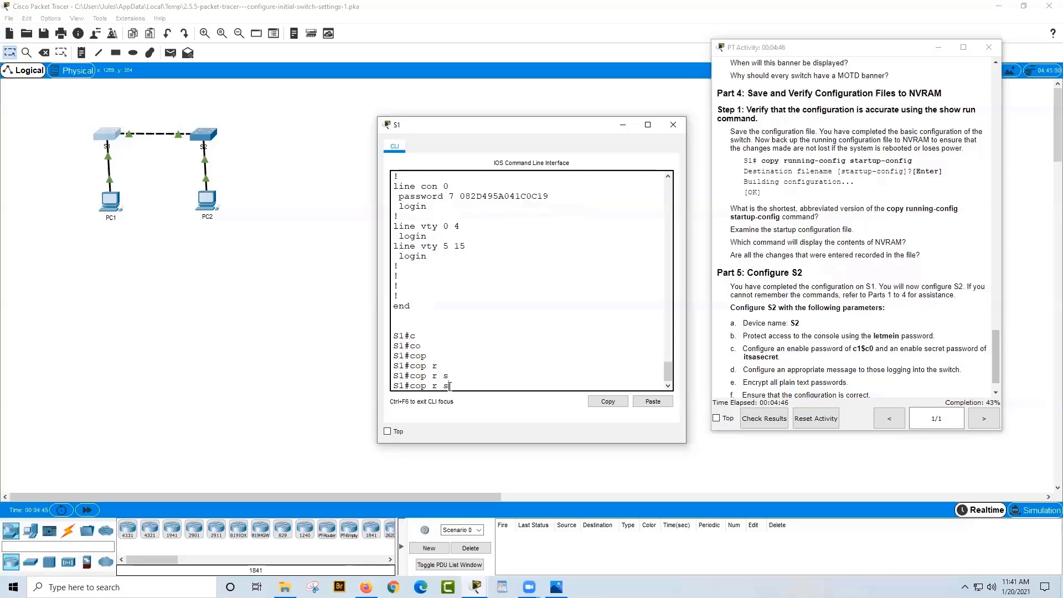
text(?)
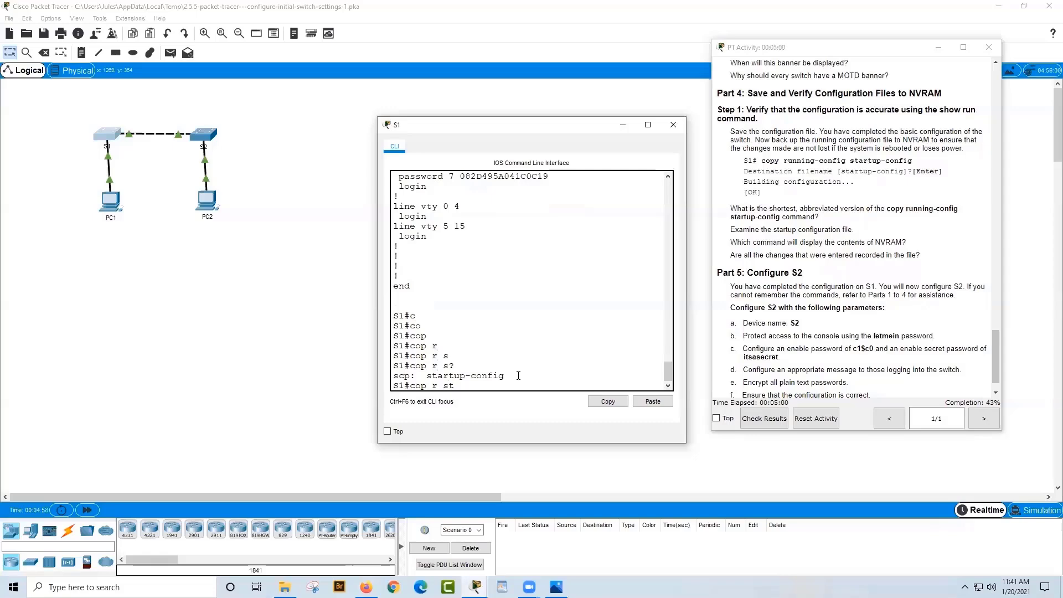
key(Tab)
key(BackSpace)
key(BackSpace)
key(BackSpace)
key(BackSpace)
key(BackSpace)
key(BackSpace)
key(BackSpace)
key(BackSpace)
key(BackSpace)
key(BackSpace)
key(BackSpace)
key(BackSpace)
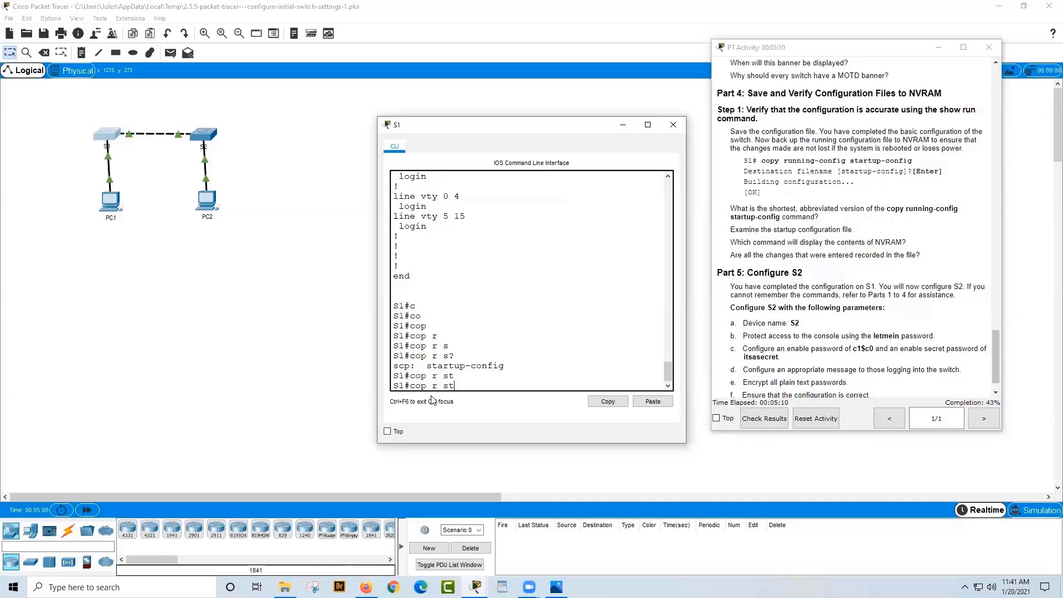
Run the copy command and accept the default startup-config filename
drag(411, 384, 454, 396)
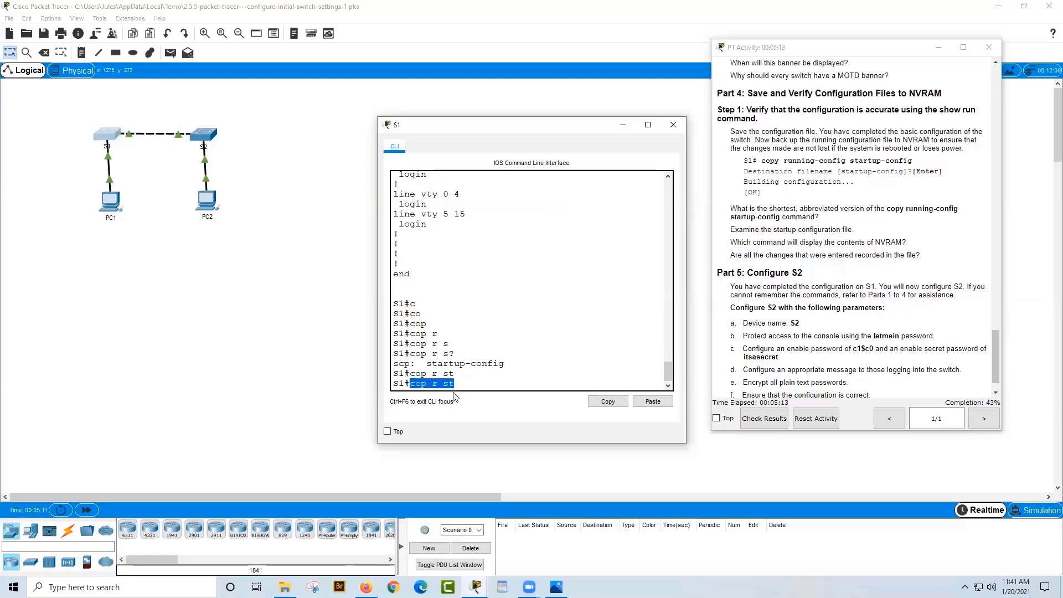
click(483, 386)
key(Return)
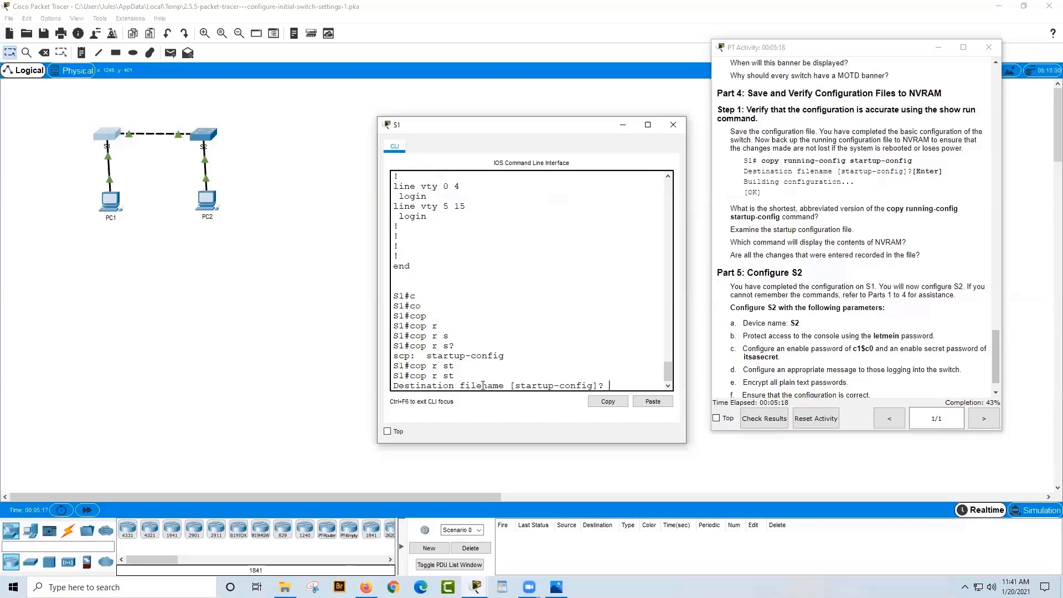
key(Return)
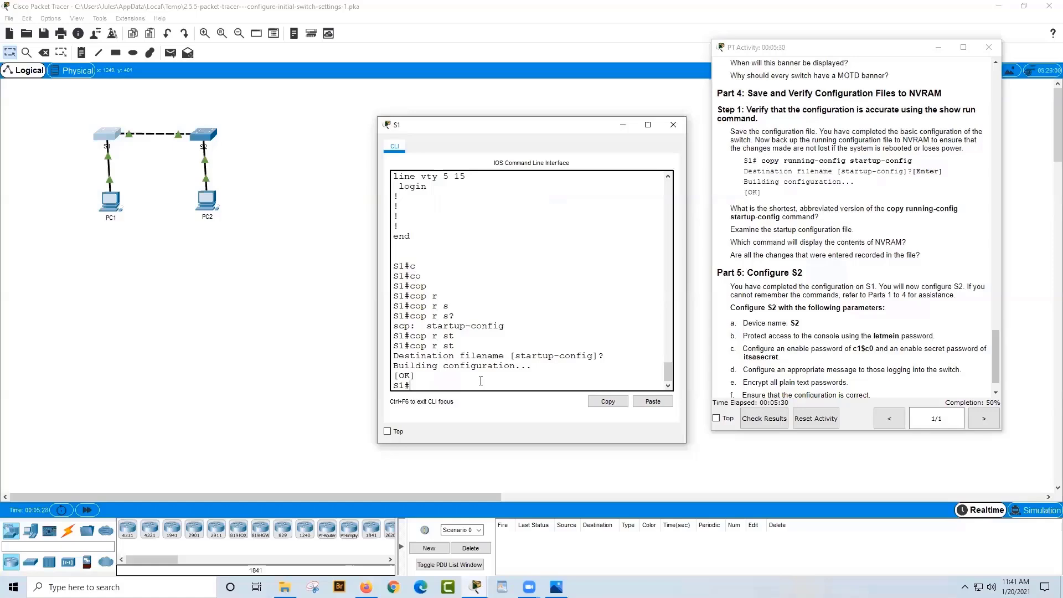
List S1's startup-config through to the banner and line settings, then scroll the activity to step g
text(show st)
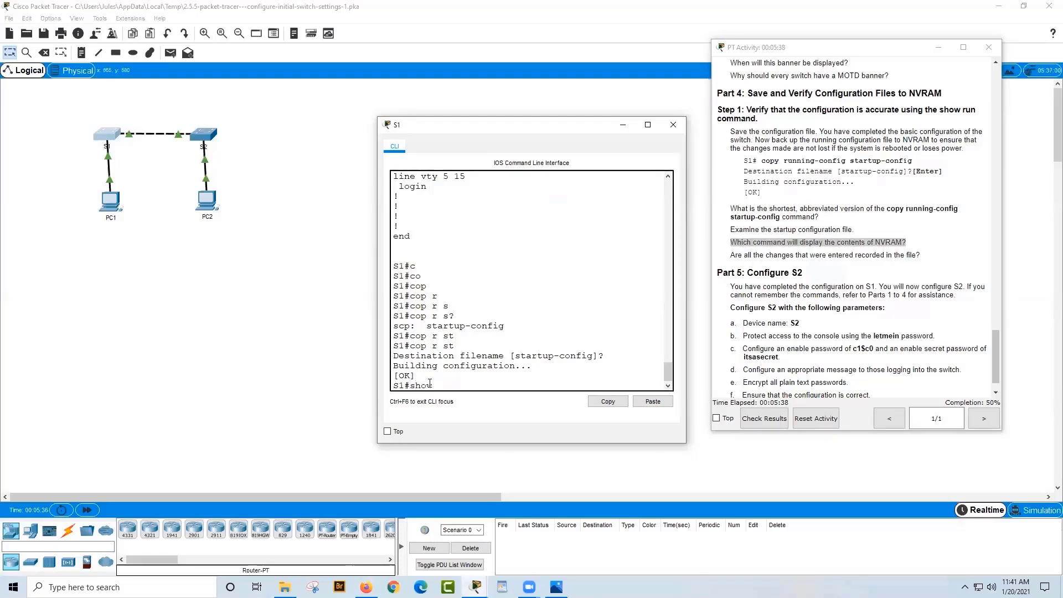
key(Tab)
key(Return)
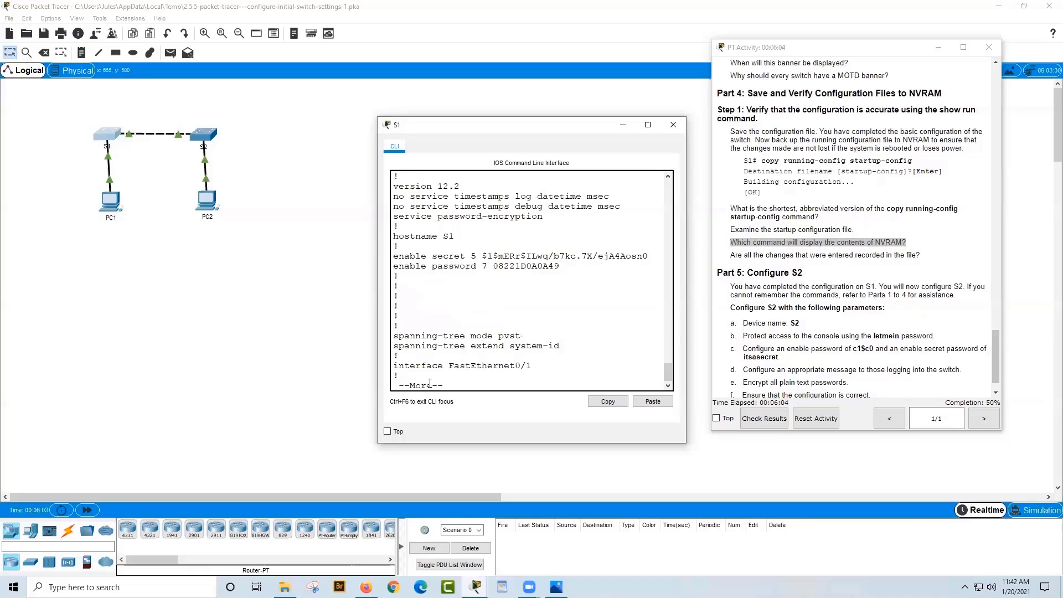
key(space)
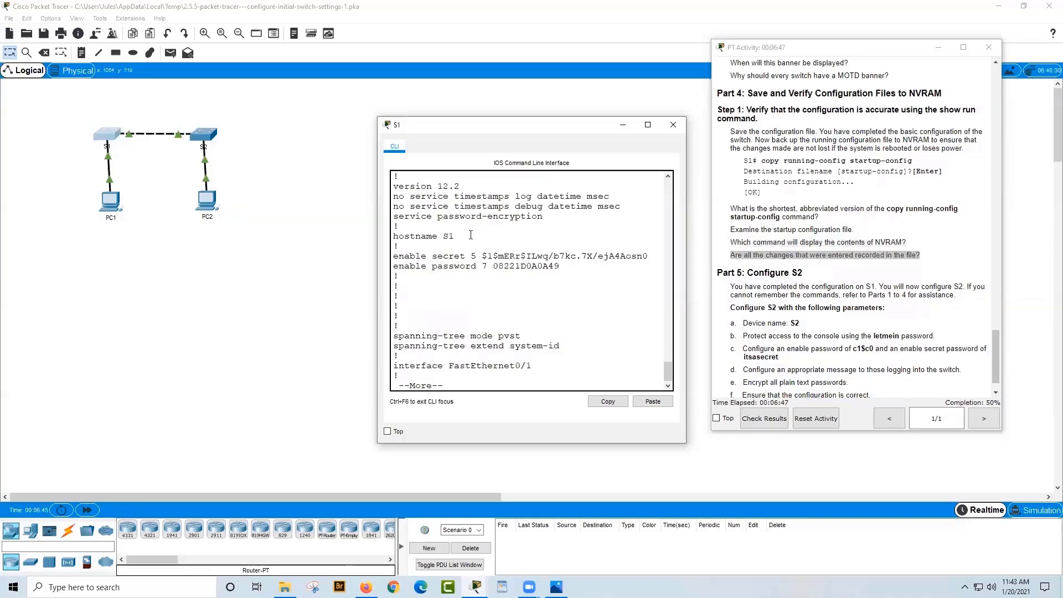
key(space)
key(space)
key(space)
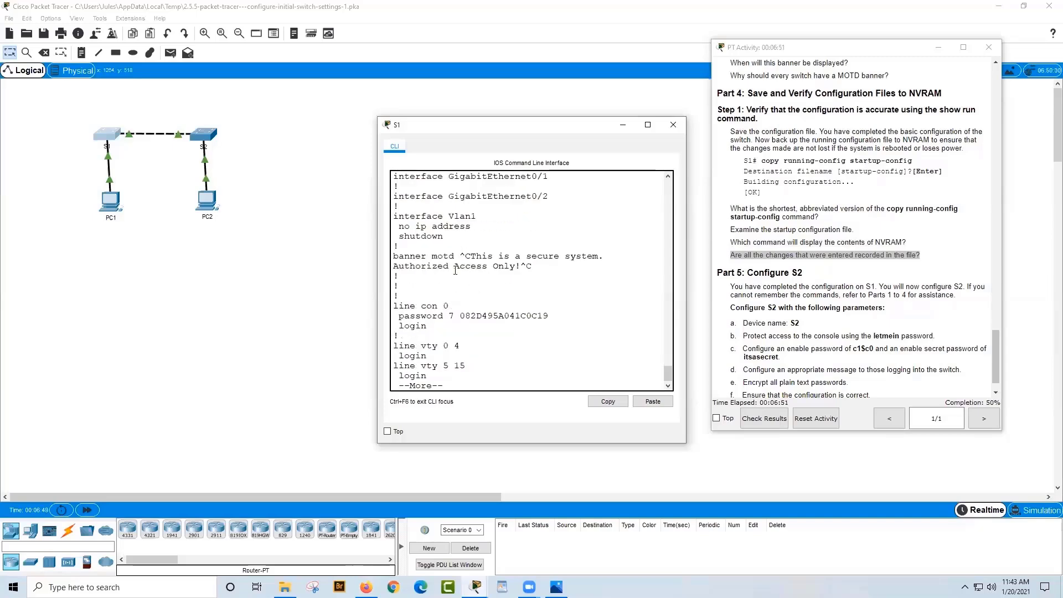
key(space)
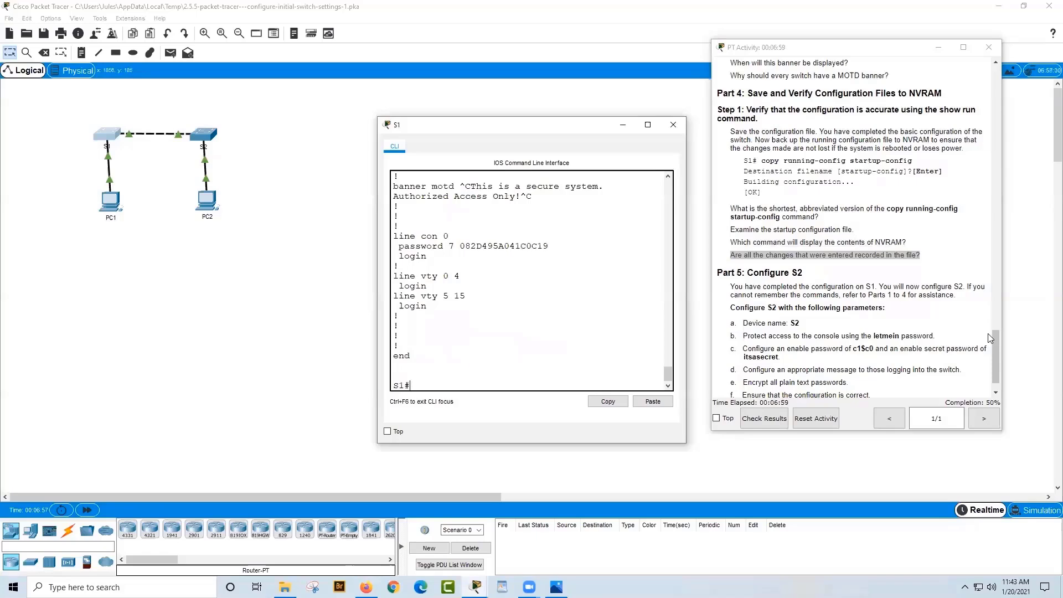
scroll(861, 318, down, 1)
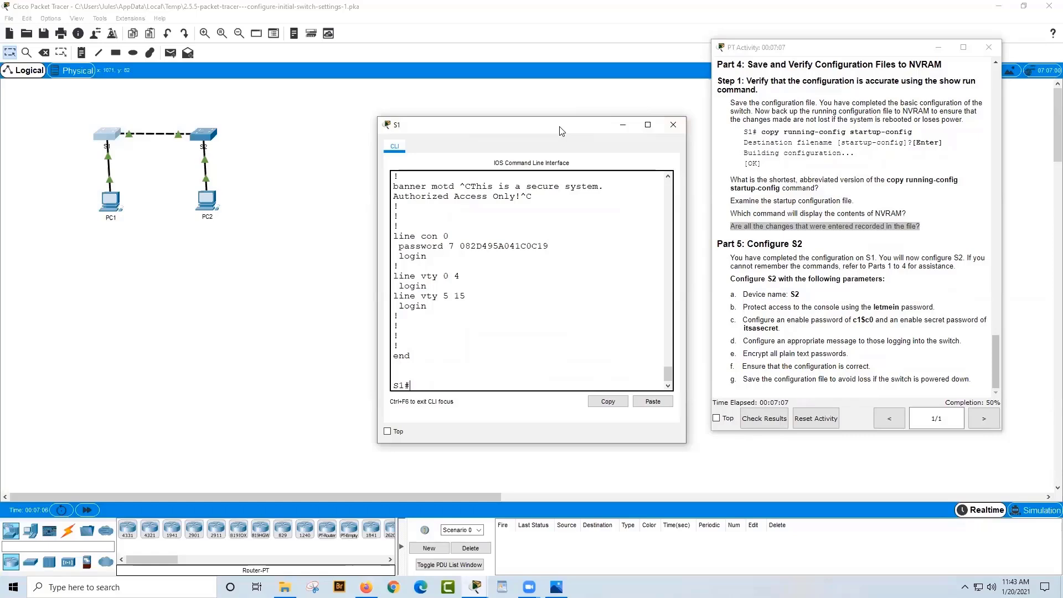
Move the S1 terminal aside, open switch S2's console and enter privileged mode
drag(561, 131, 193, 213)
click(20, 514)
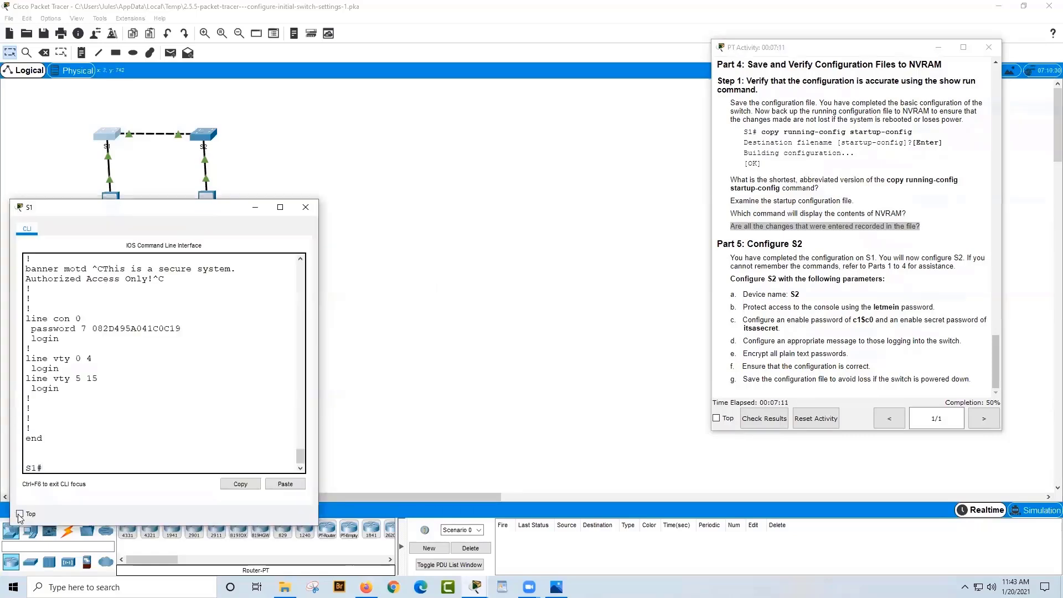
click(206, 134)
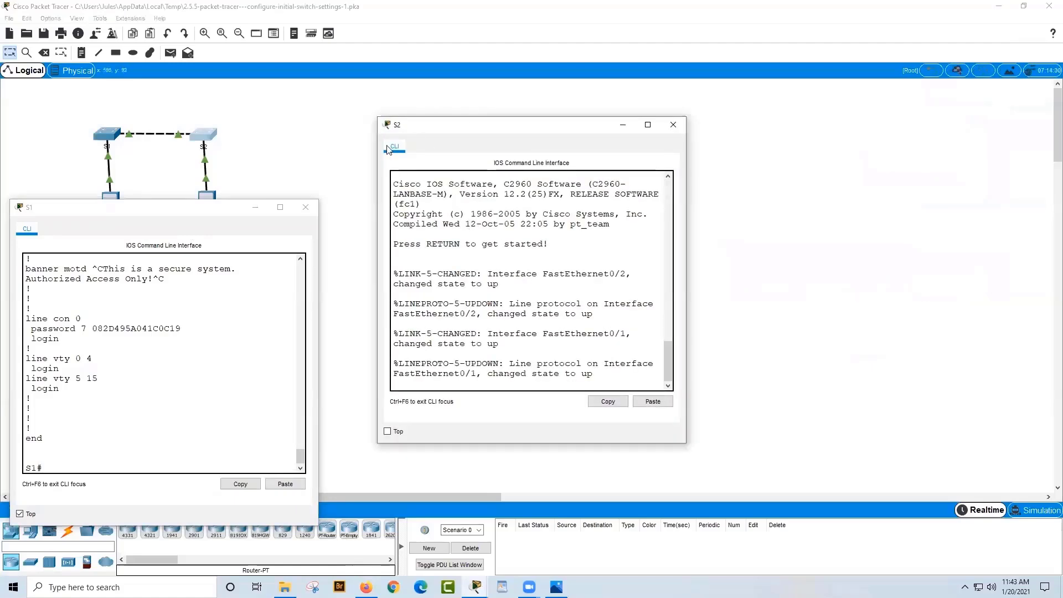
key(Return)
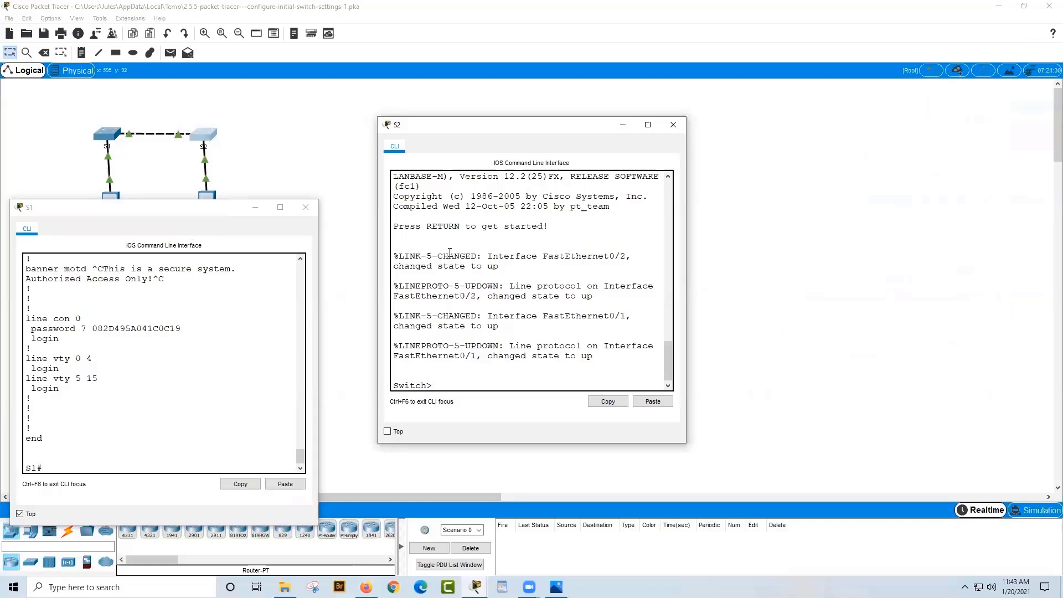
text(enable)
key(Return)
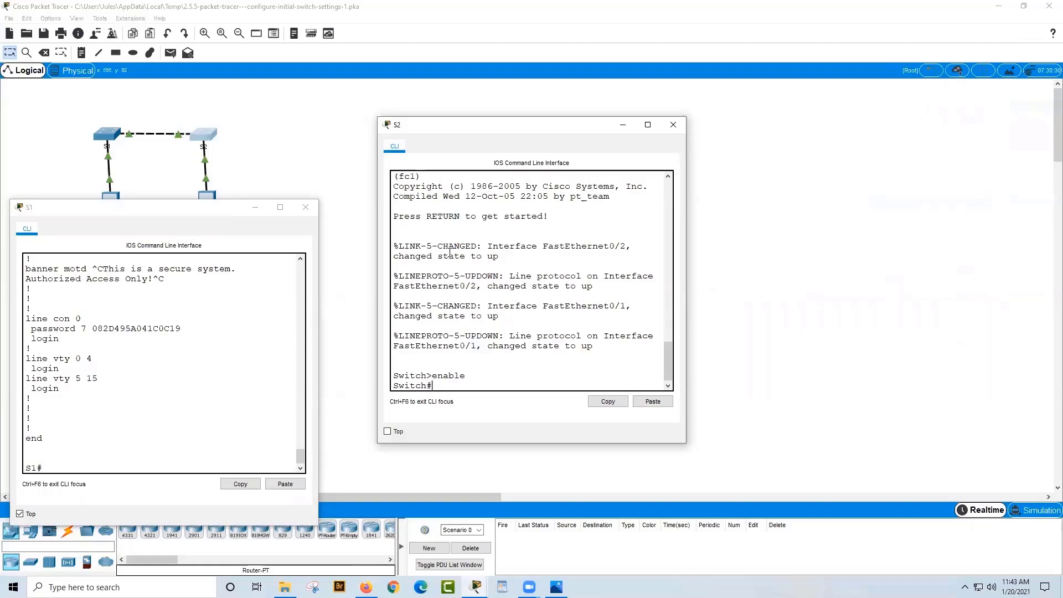
Enter global configuration on S2 and set its hostname to S2
text(confi)
key(Tab)
key(Return)
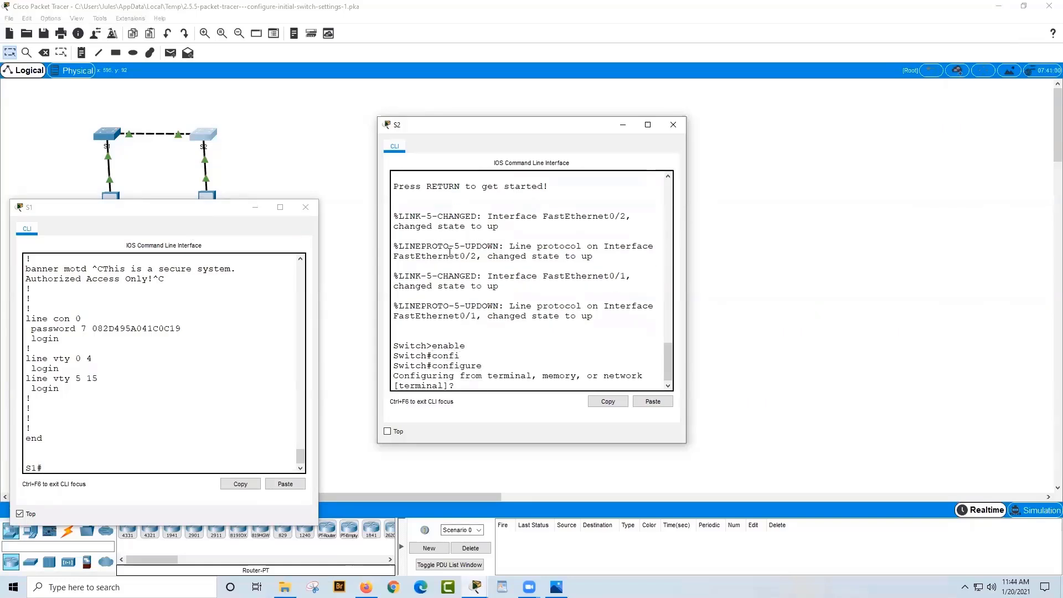
key(Return)
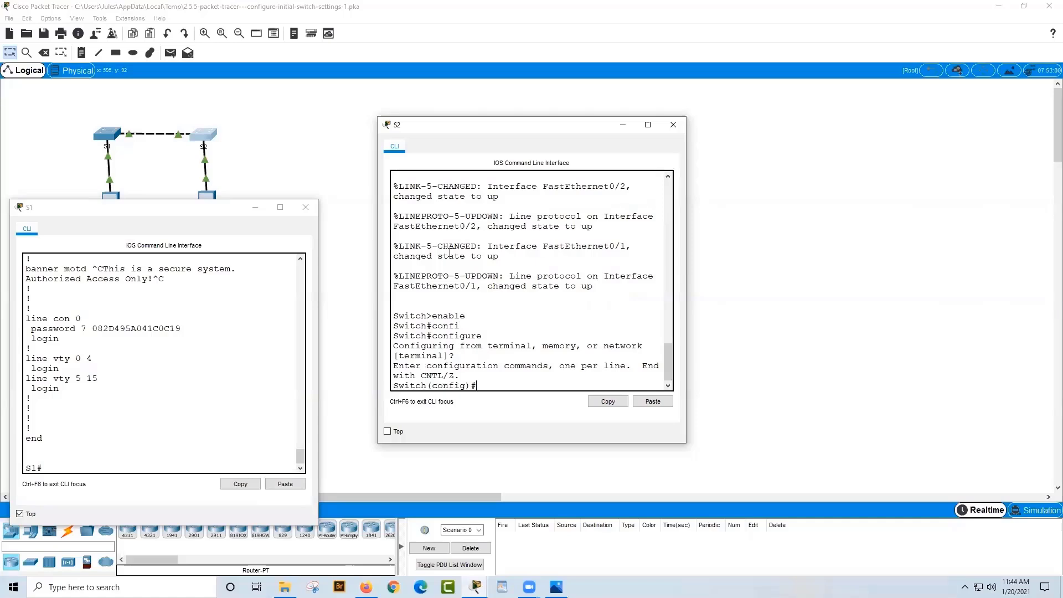
text(hos)
key(Tab)
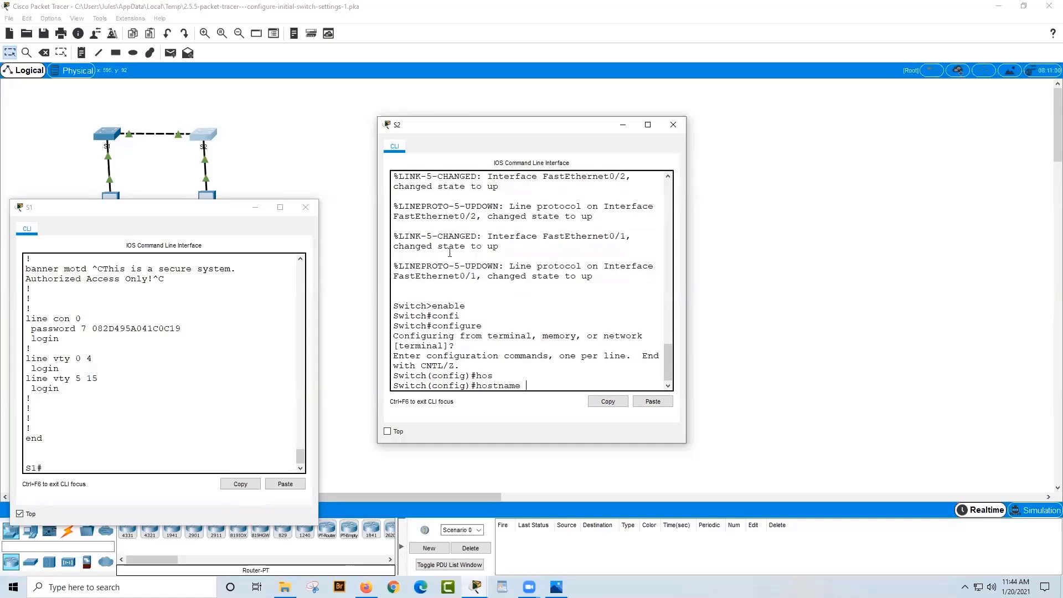
key(BackSpace)
key(BackSpace)
key(BackSpace)
key(BackSpace)
key(BackSpace)
key(Tab)
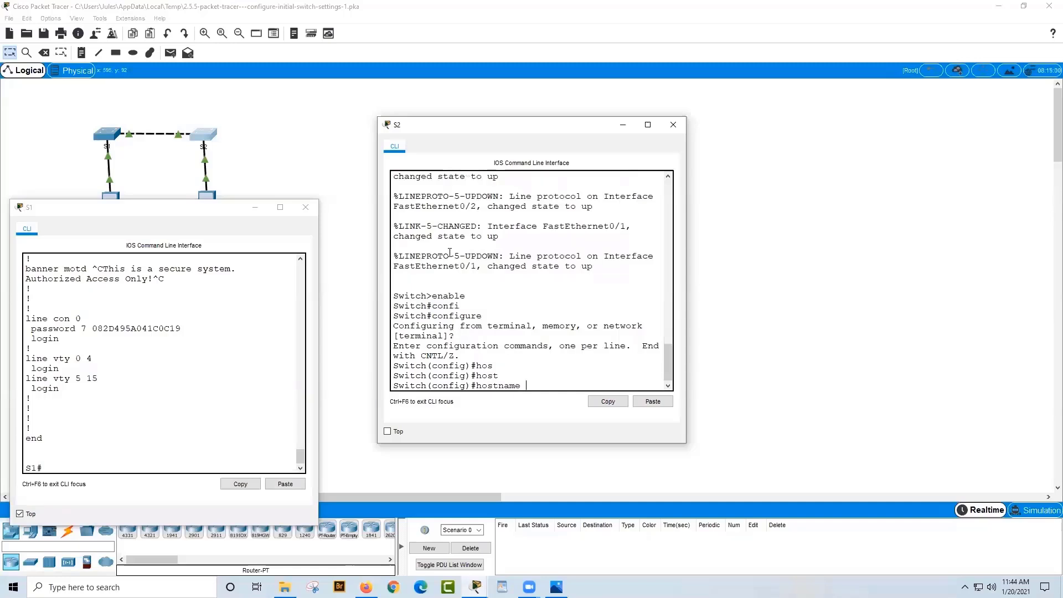
text(S2)
key(Return)
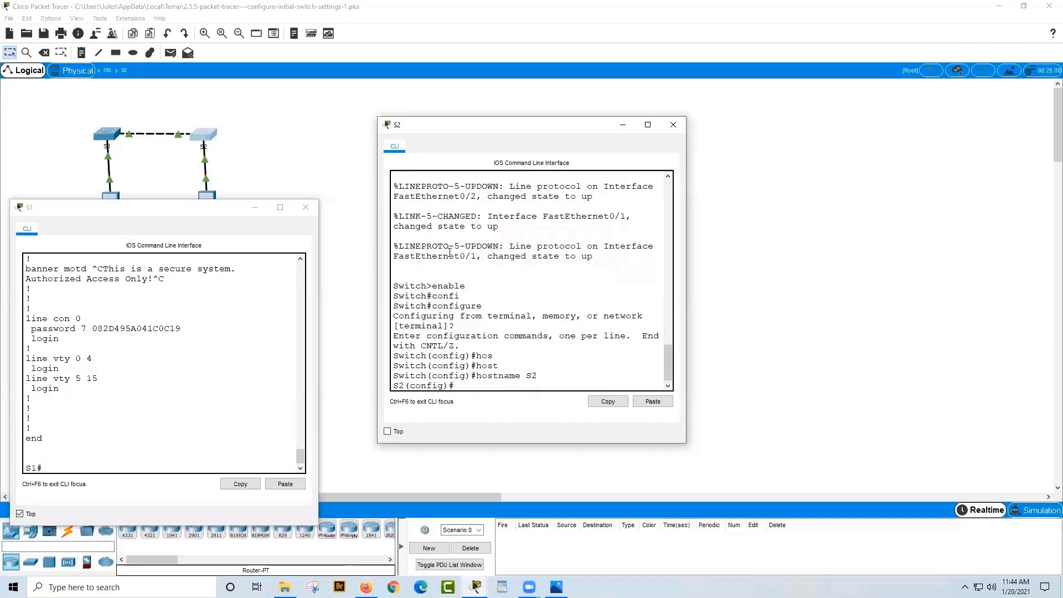
Give line con 0 a console password with login required, then start entering the enable password
text(line con 0)
key(Return)
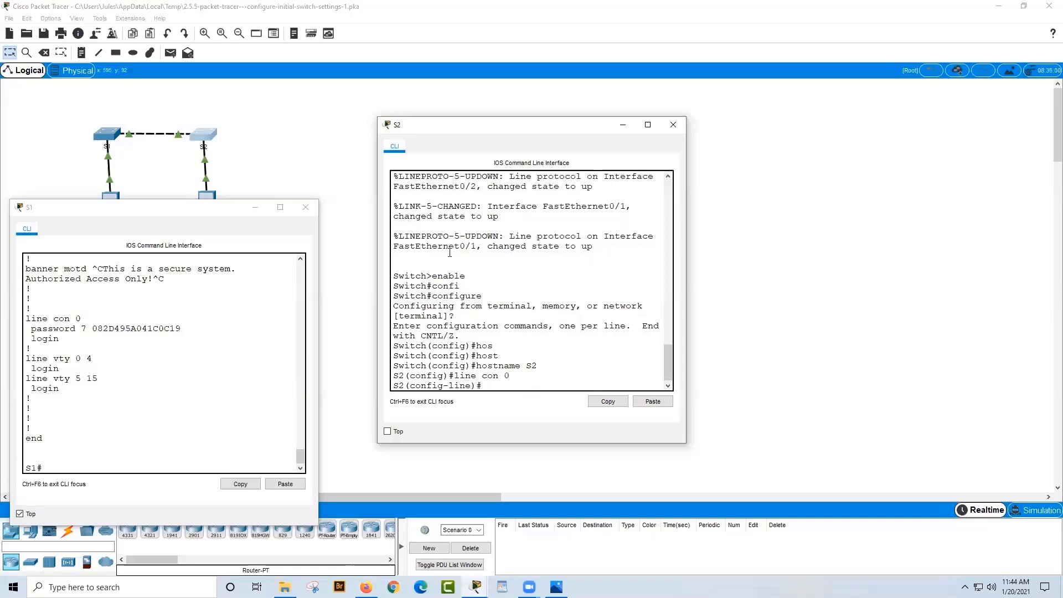
text(pas)
key(Tab)
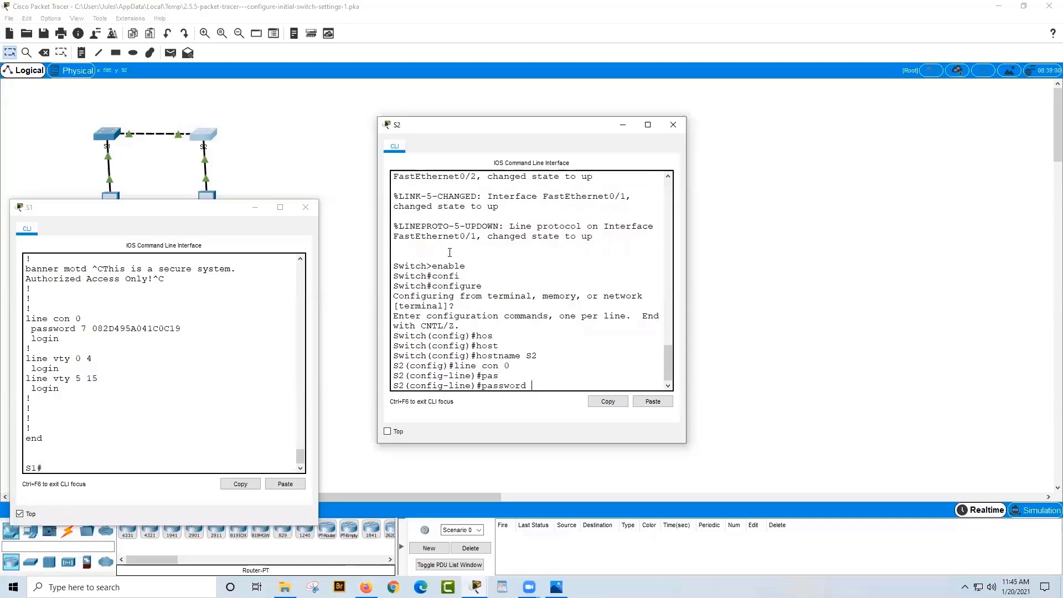
text(letmein)
key(Return)
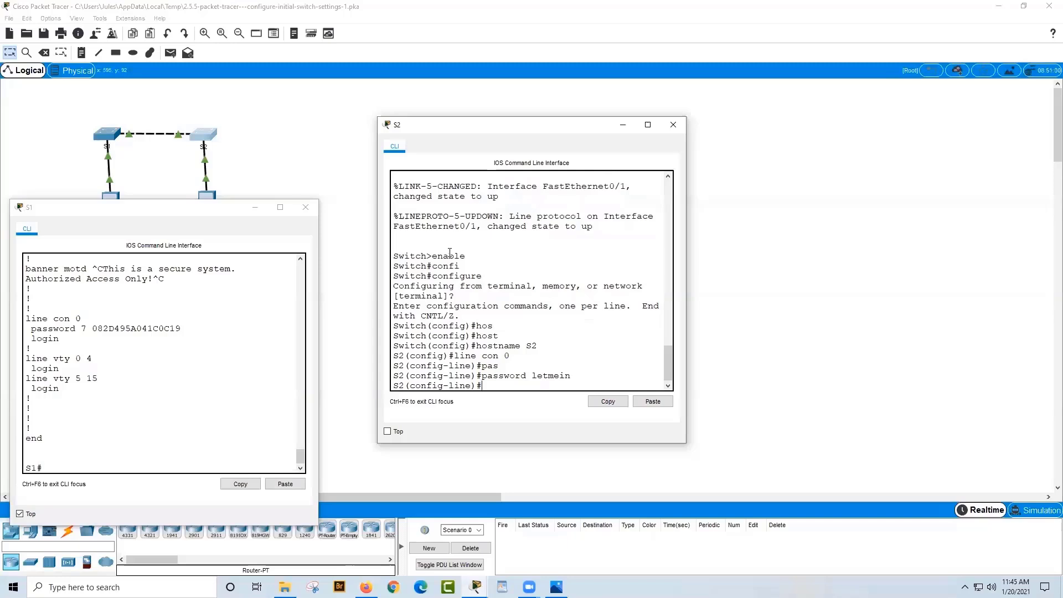
text(l)
text(ogin)
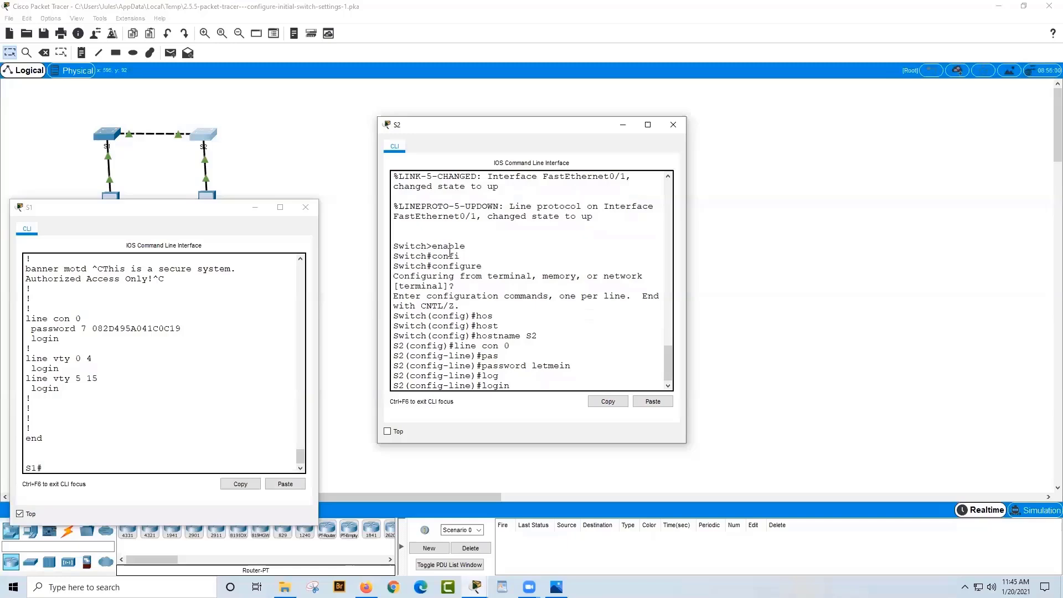
key(Return)
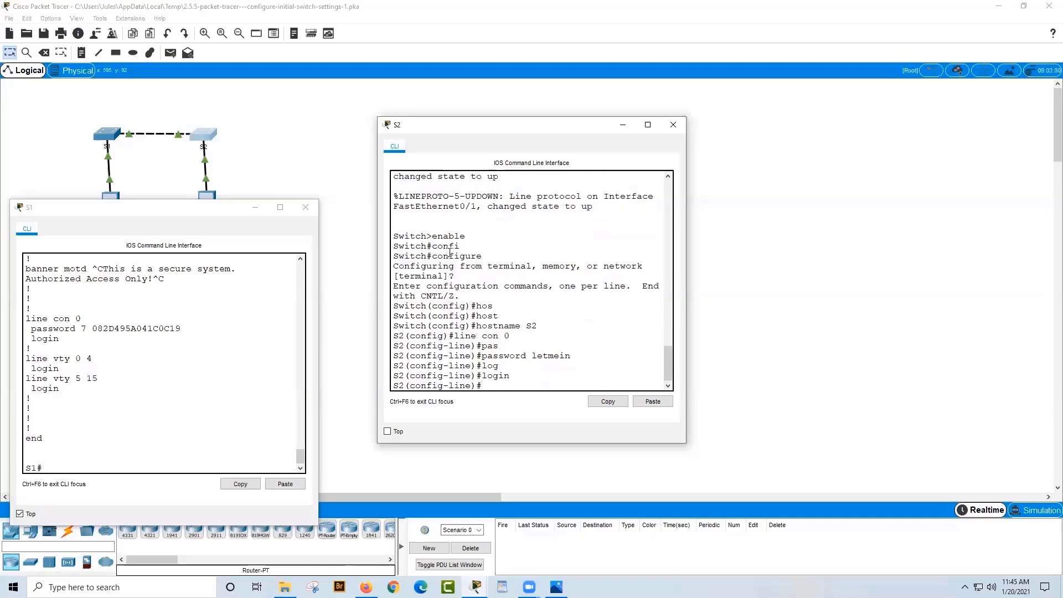
text(exit)
key(Return)
text(enable password c1$)
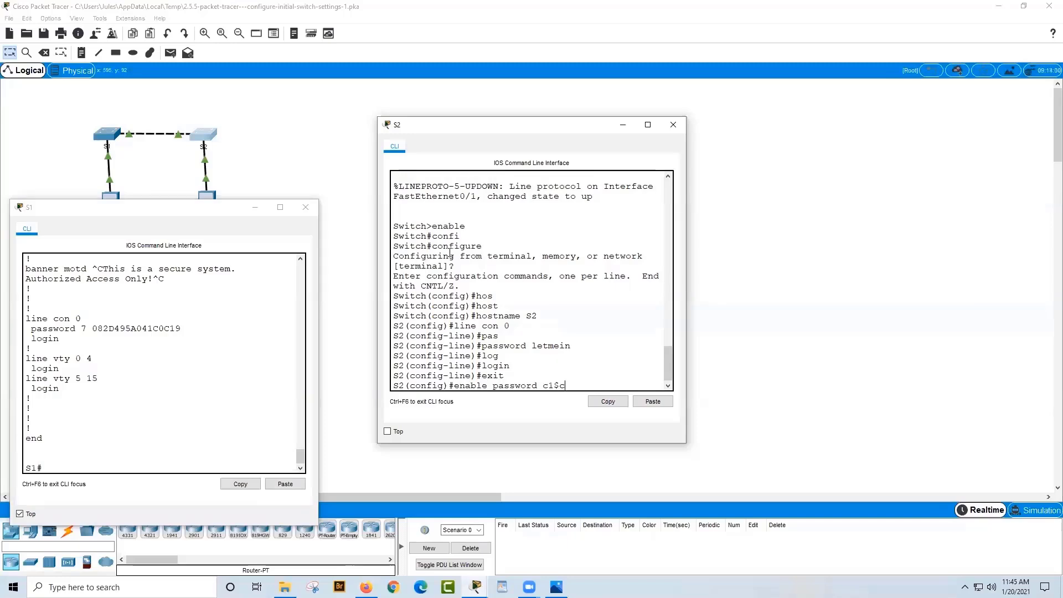
text(c0)
Set S2's enable password and enable secret, and add the 'Authorized Users Only!' MOTD banner
key(Return)
text(enable s)
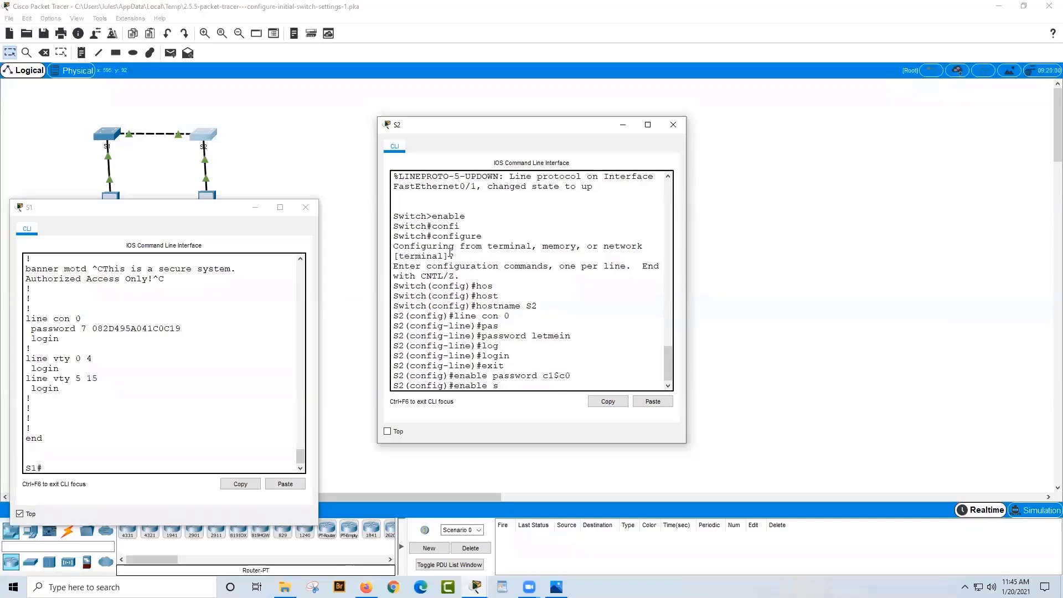
text(ecret itsas)
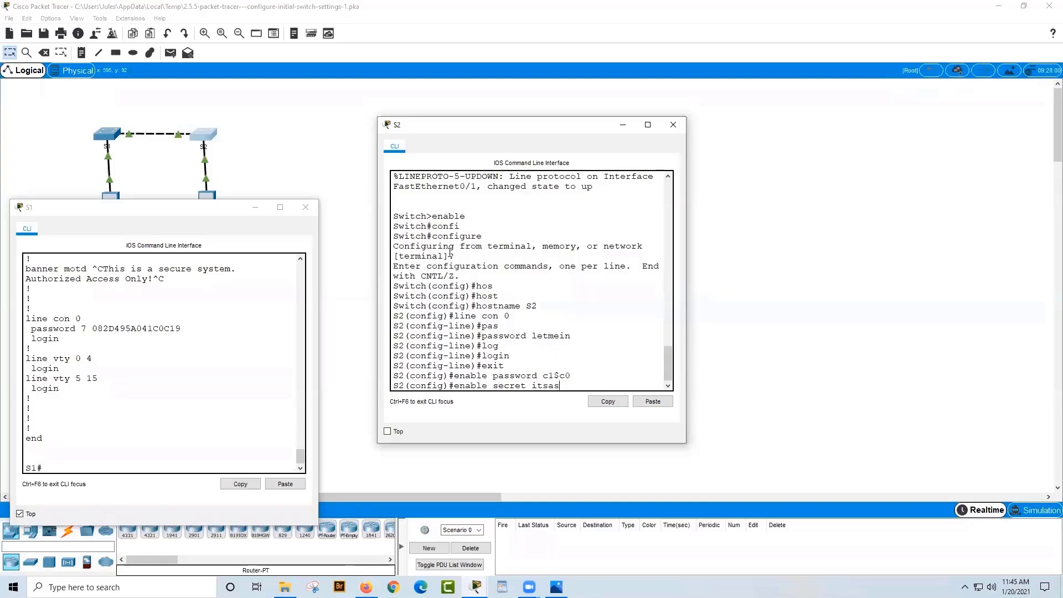
text(ecret)
key(Return)
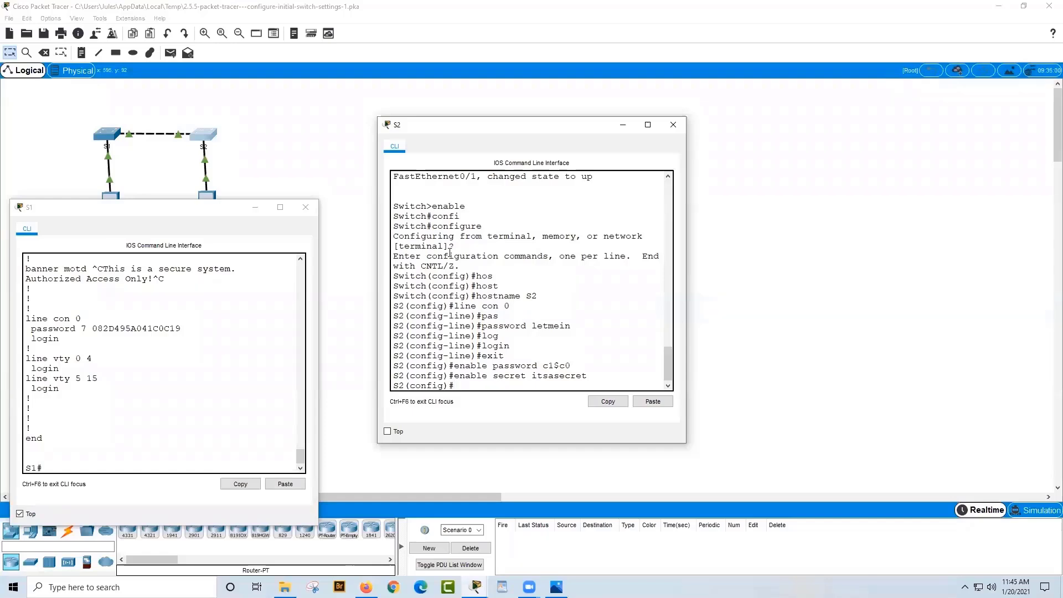
text(banner )
text(motd $Authorzized Users)
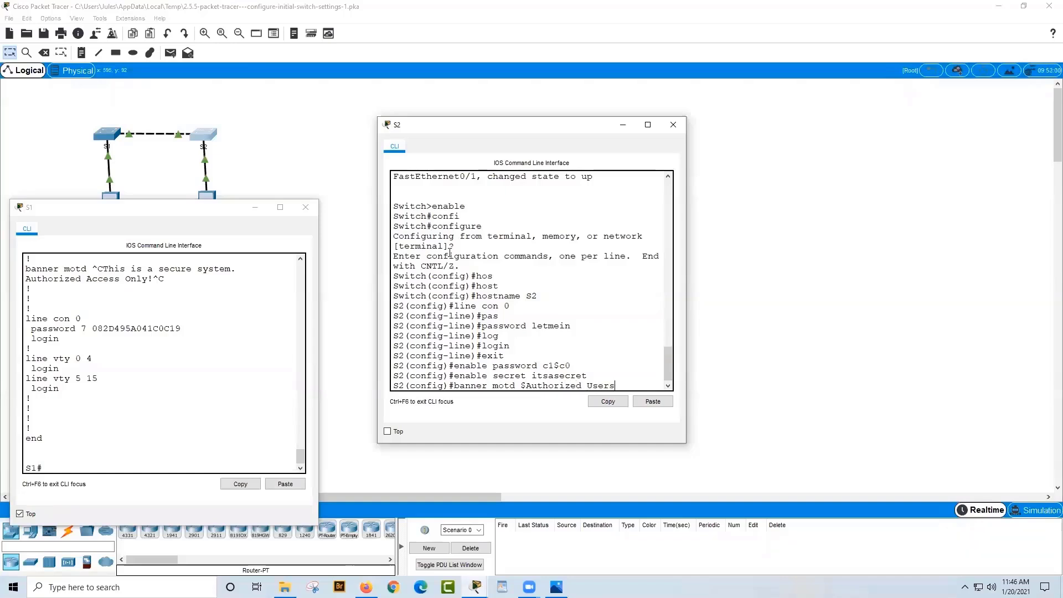
text( Only!$)
key(Return)
Turn on service password-encryption on S2 and end configuration mode
text(se)
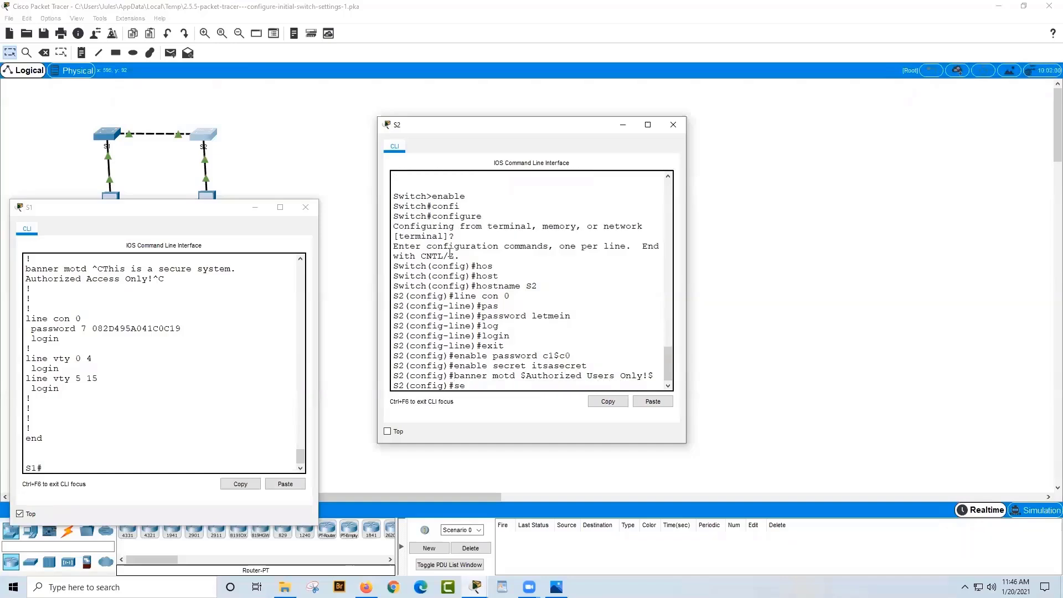
text(rv)
key(Tab)
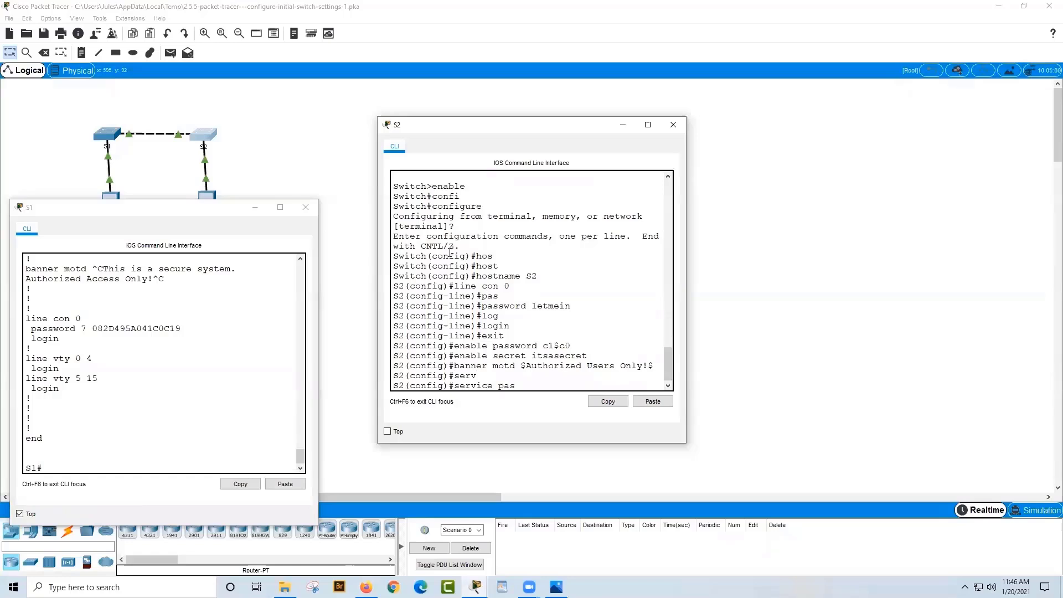
text(pas)
key(Tab)
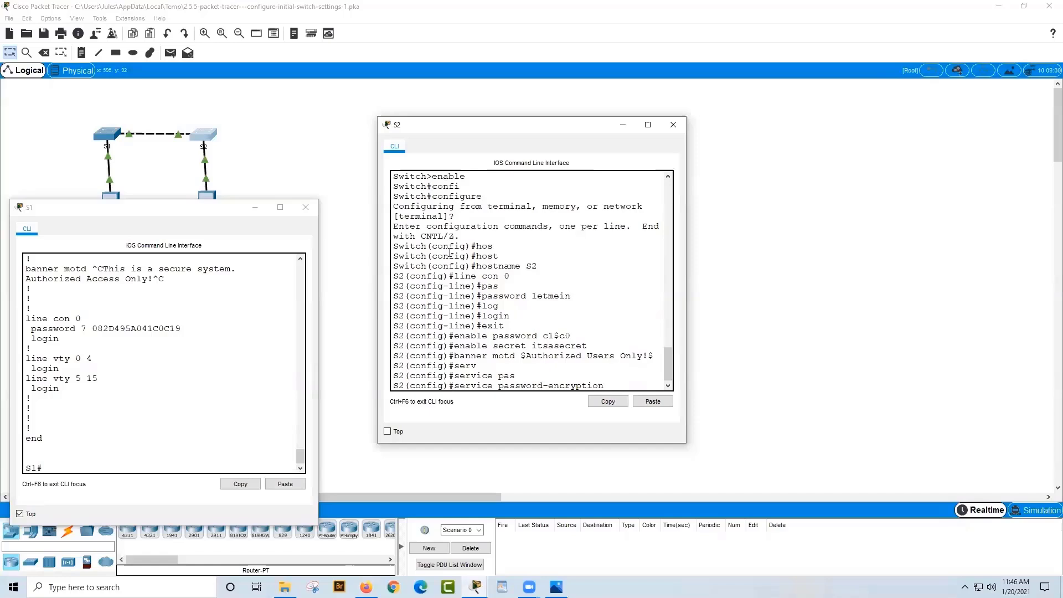
key(Return)
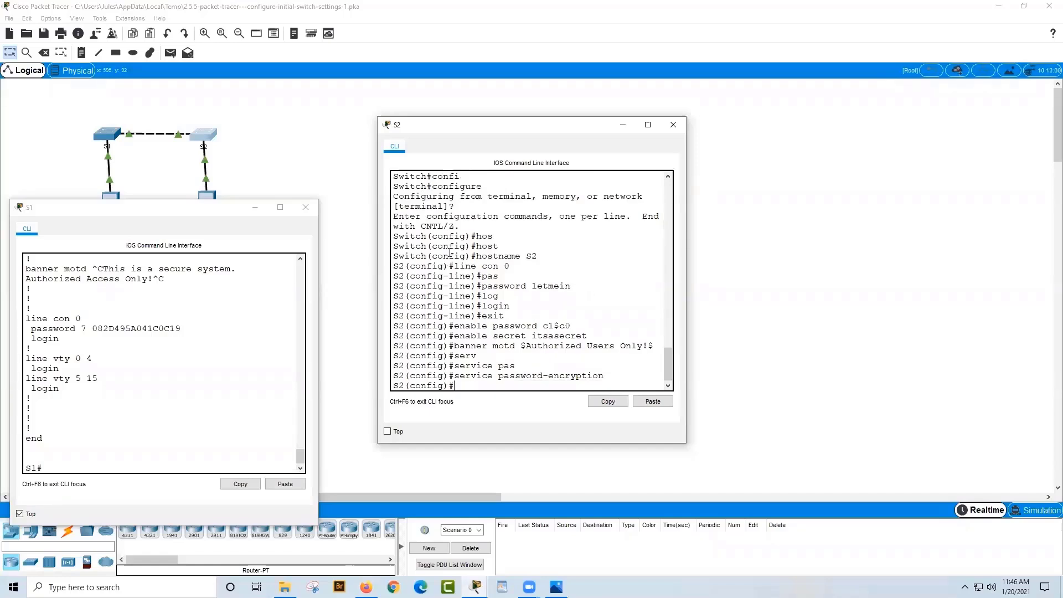
text(end)
key(Return)
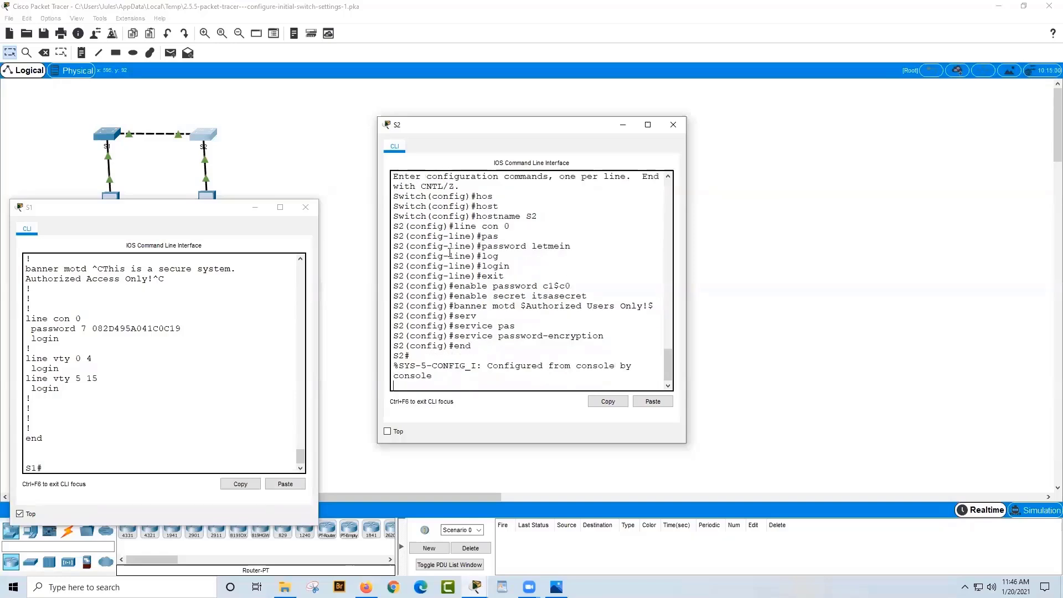
Check S2's startup-config, then copy running-config to startup-config
text(s)
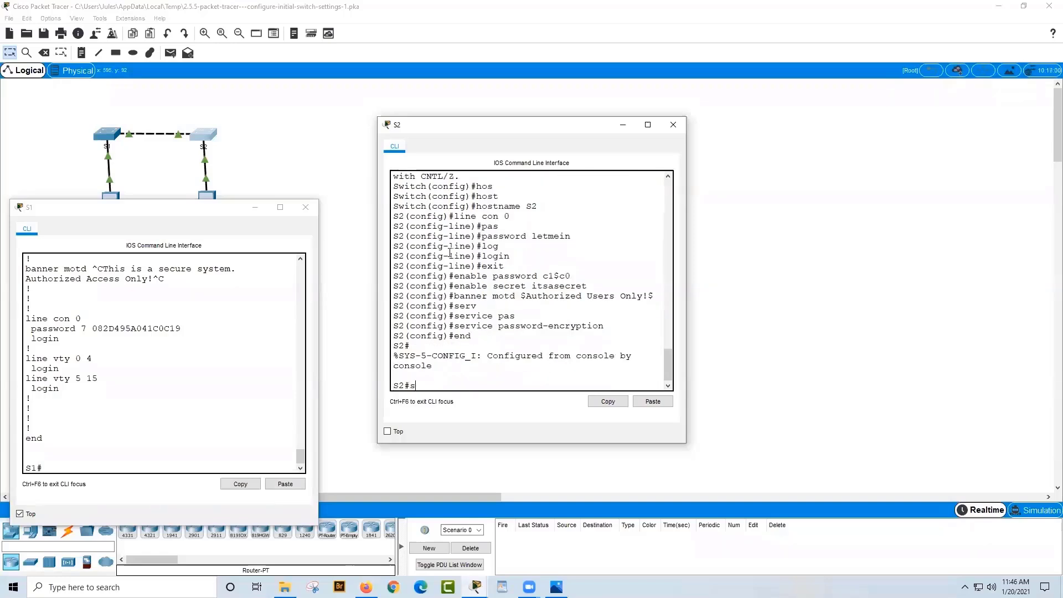
text(how start)
key(Tab)
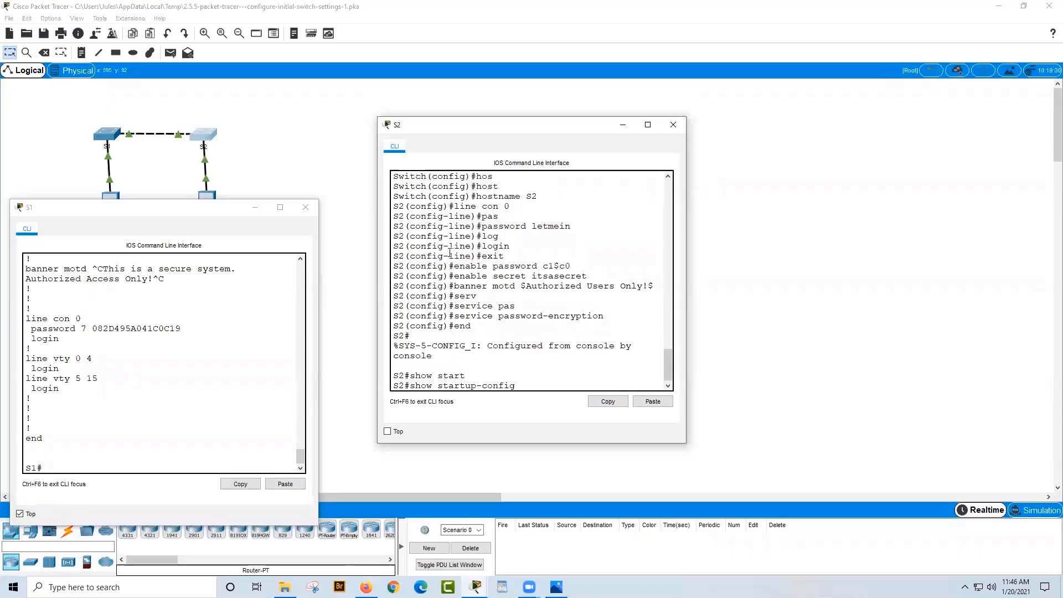
key(Return)
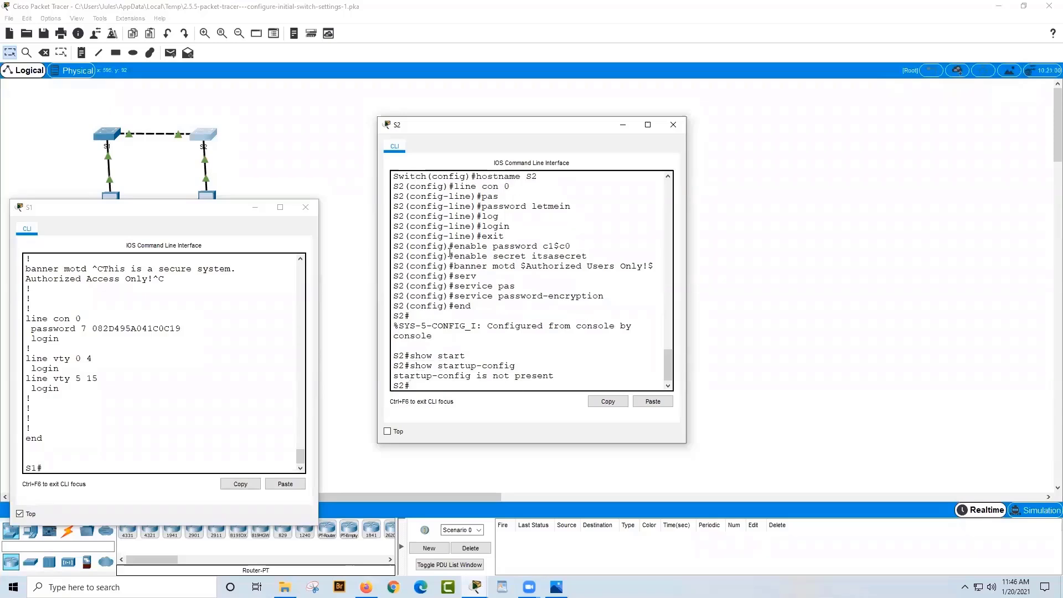
text(copy run)
key(Tab)
text(star)
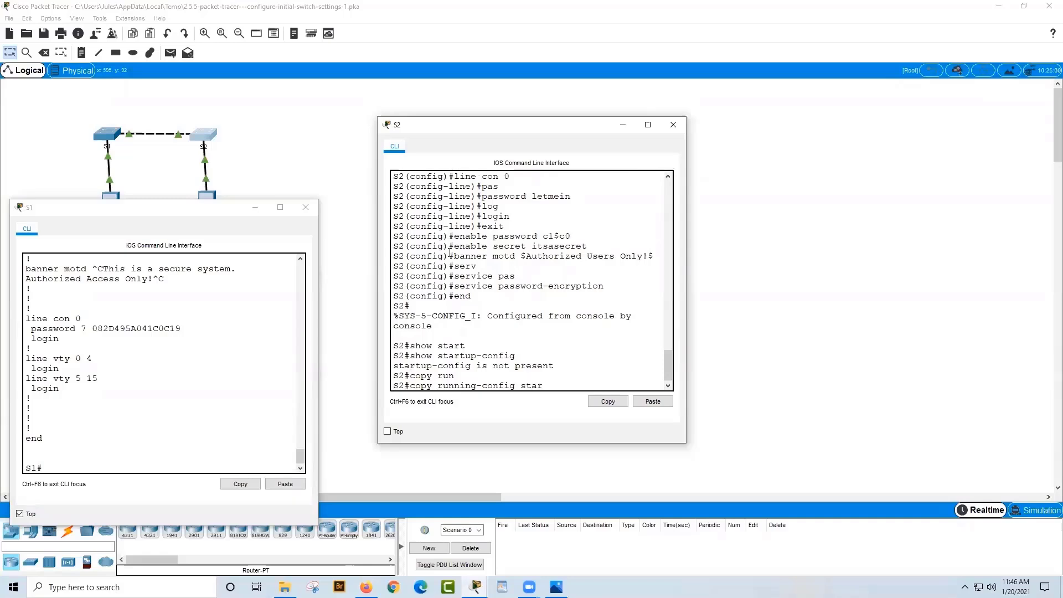
text(t)
key(Tab)
key(Return)
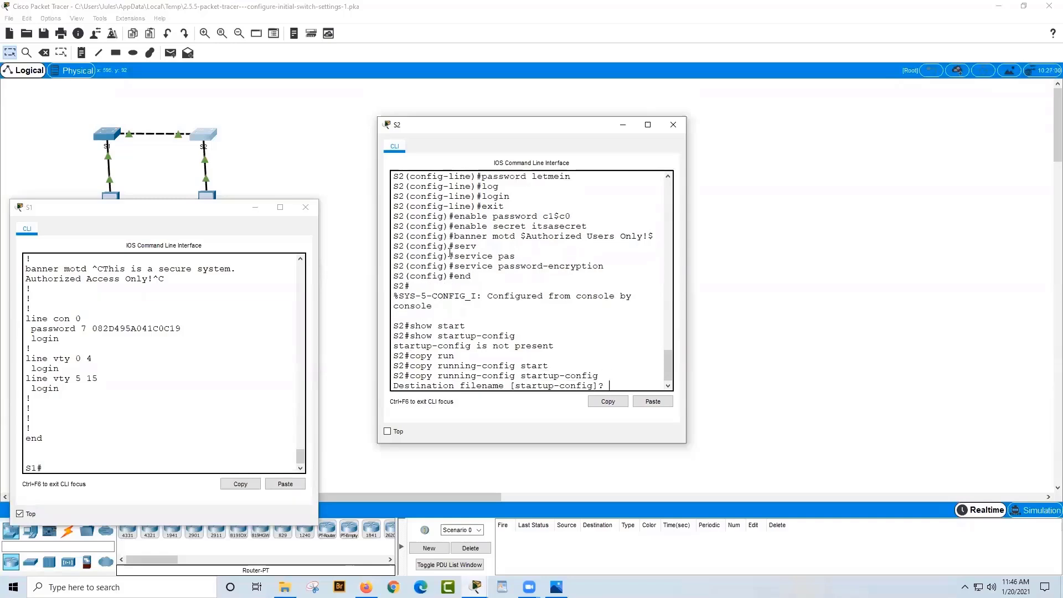
key(Return)
Display S2's saved startup-config and page through to the end
key(Up)
key(Up)
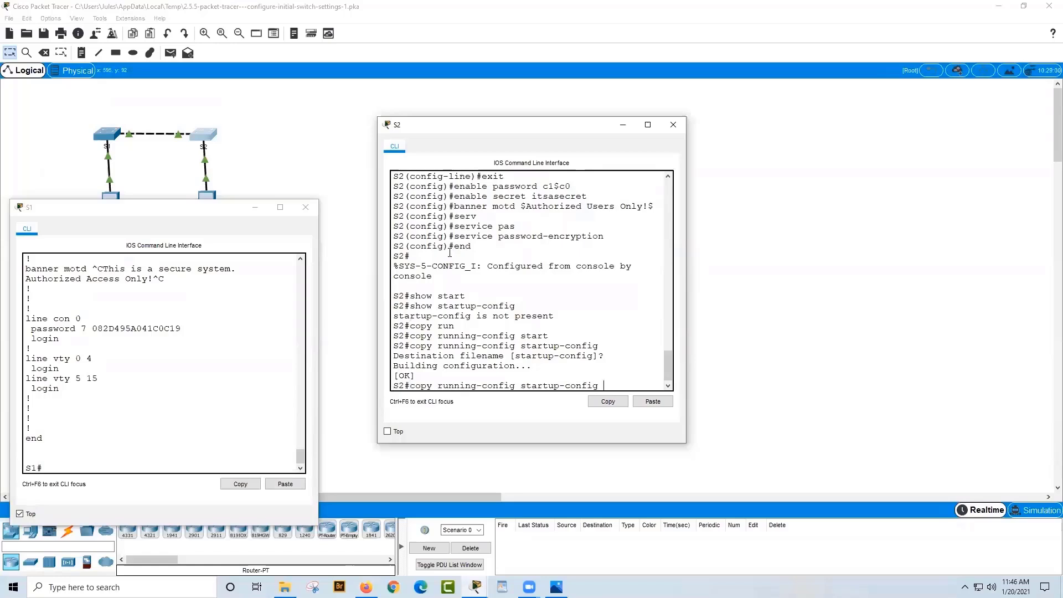
key(Return)
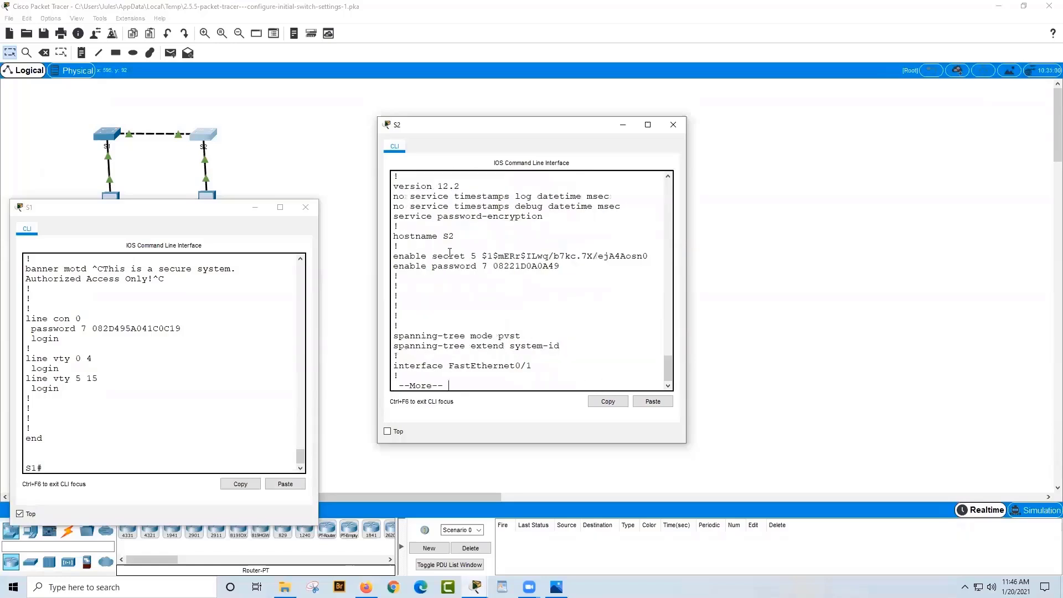
key(space)
key(space)
key(space)
key(space)
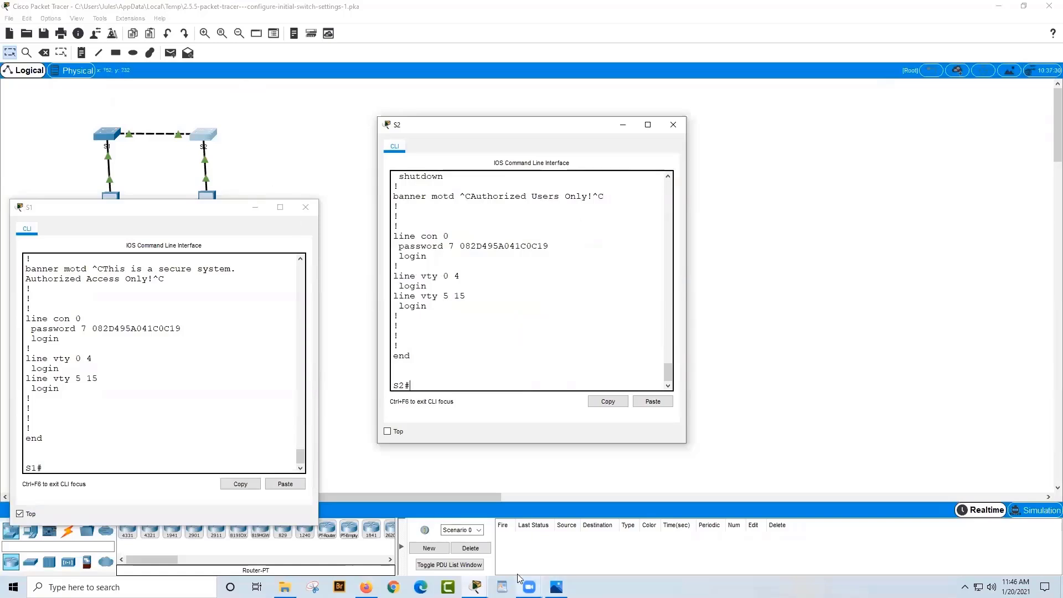
Check the activity results and close the S2 and S1 console windows
mouse_move(475, 587)
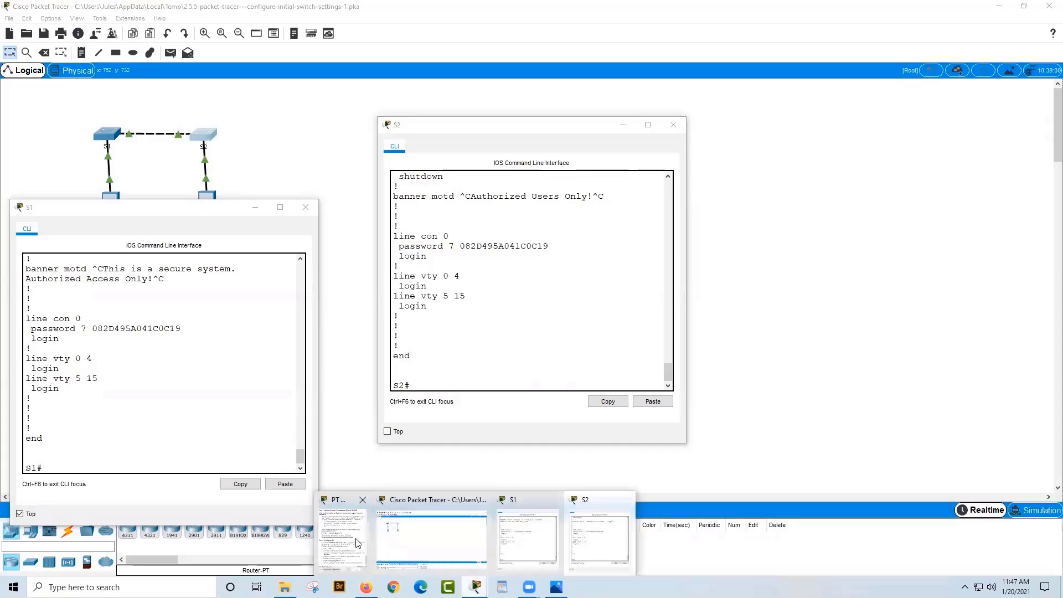
click(327, 532)
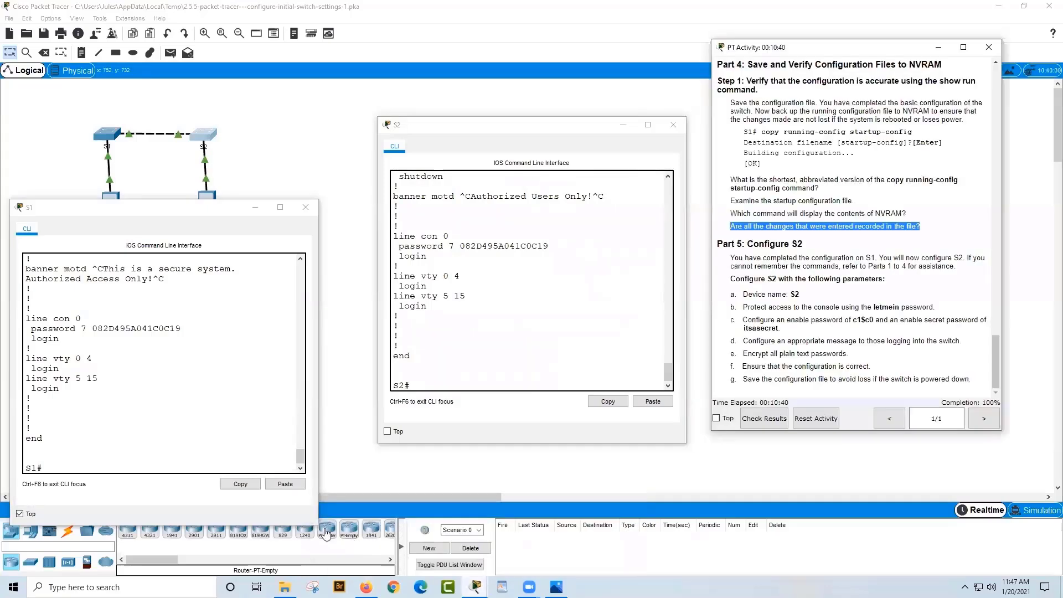
click(767, 422)
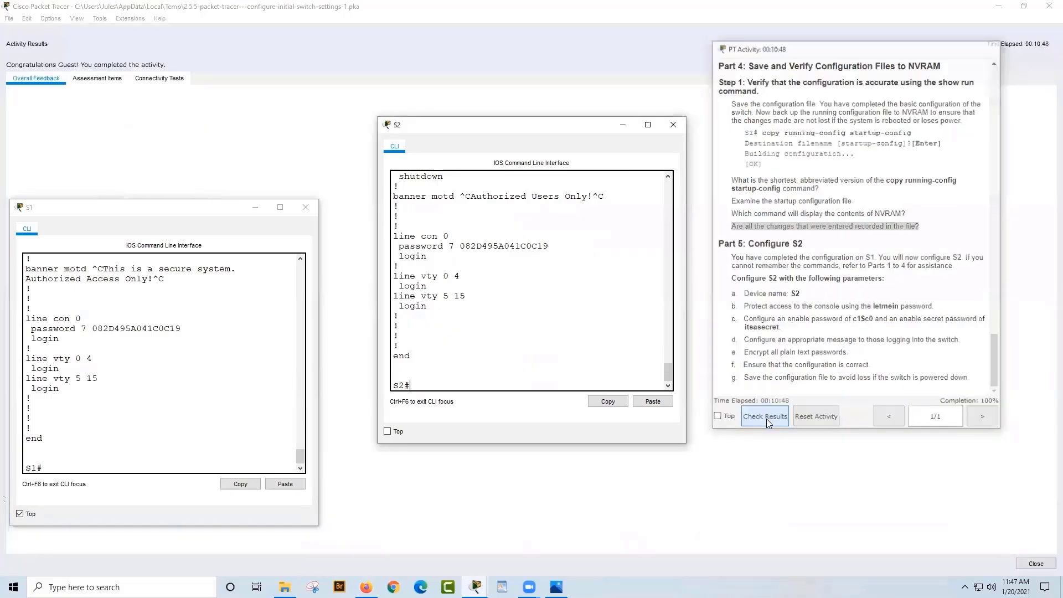
click(674, 125)
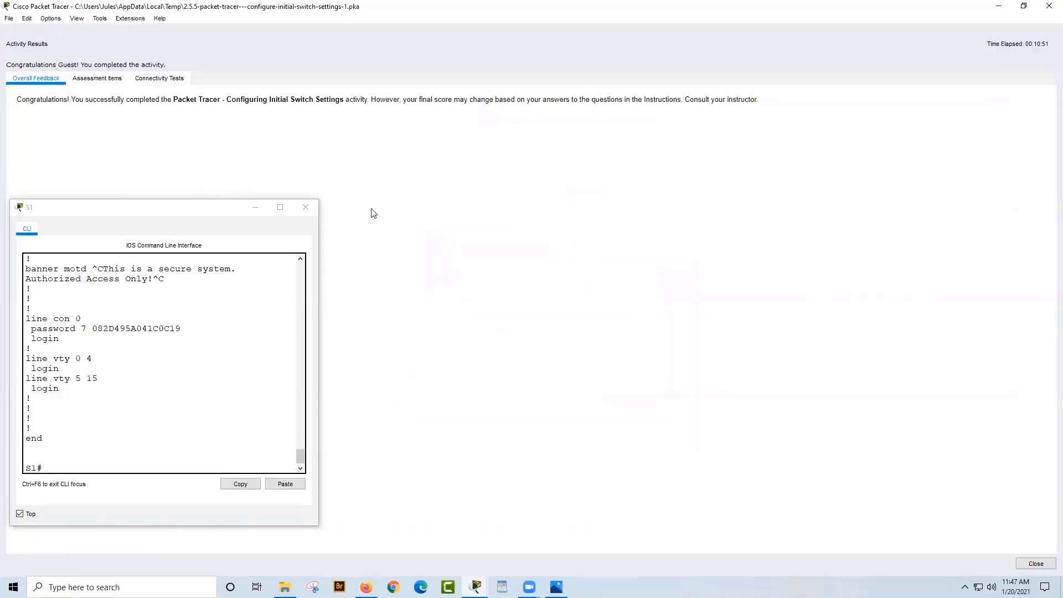
click(305, 209)
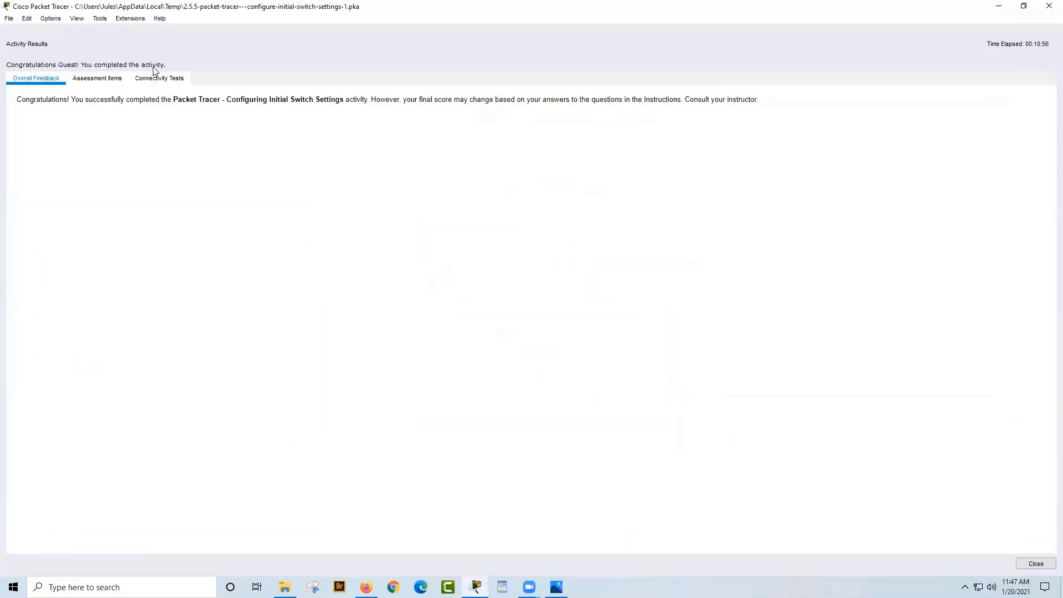
Review the assessment items, filter to incorrect ones, and close the 72/72 results
click(91, 81)
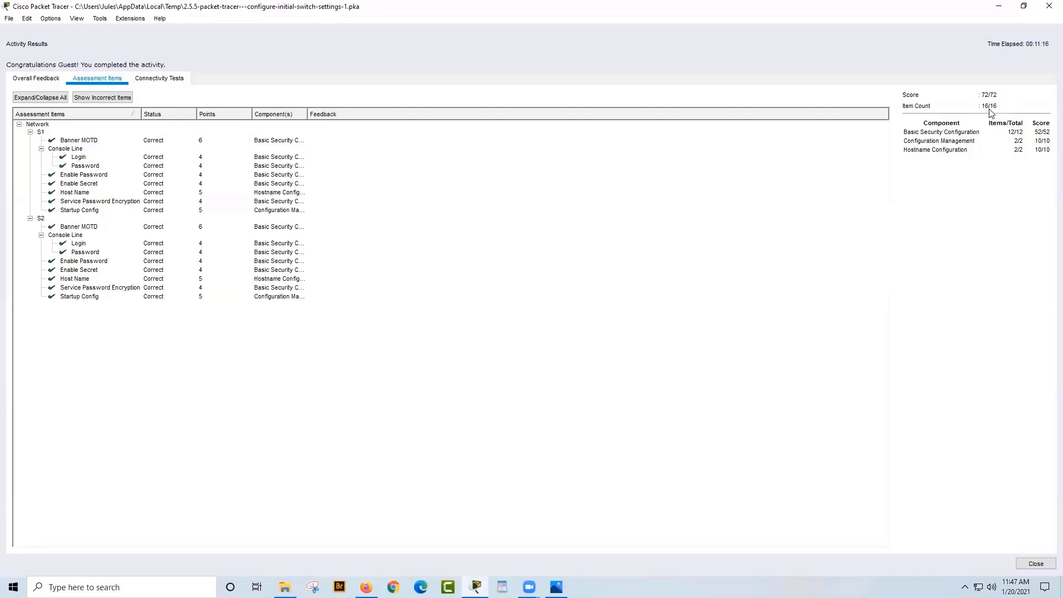
click(116, 98)
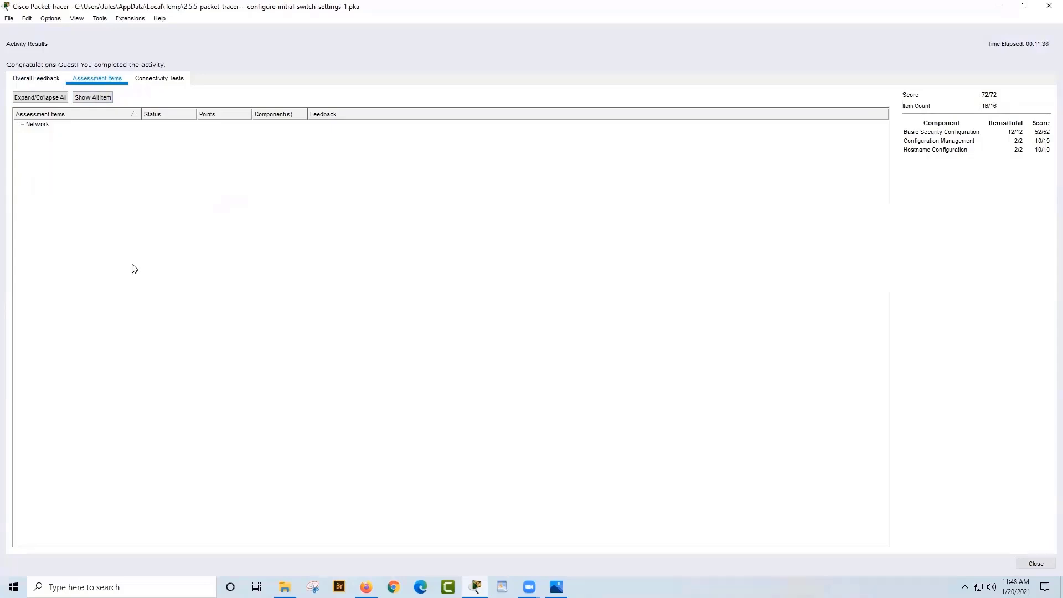
click(37, 80)
click(117, 80)
click(1036, 564)
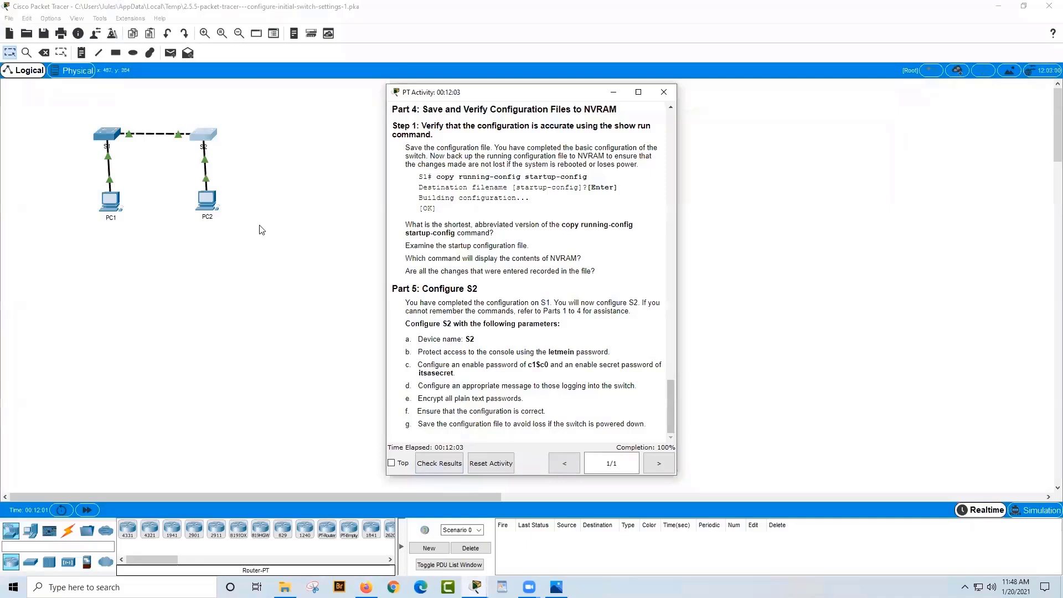
Change S1's enable password to an incorrect value and close its console
click(106, 137)
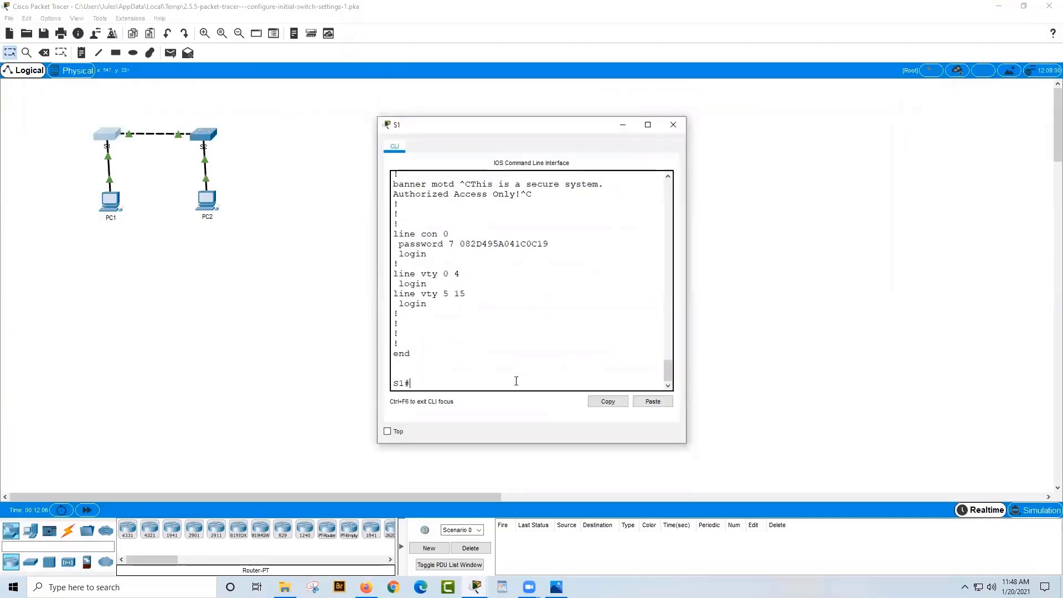
text(conf t)
key(Return)
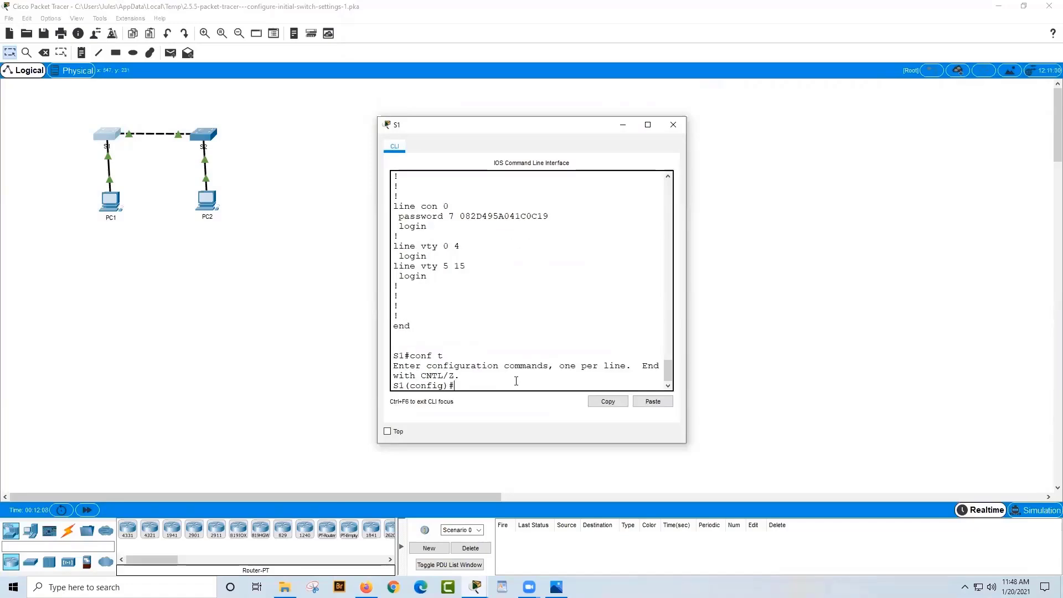
text(enable password enab)
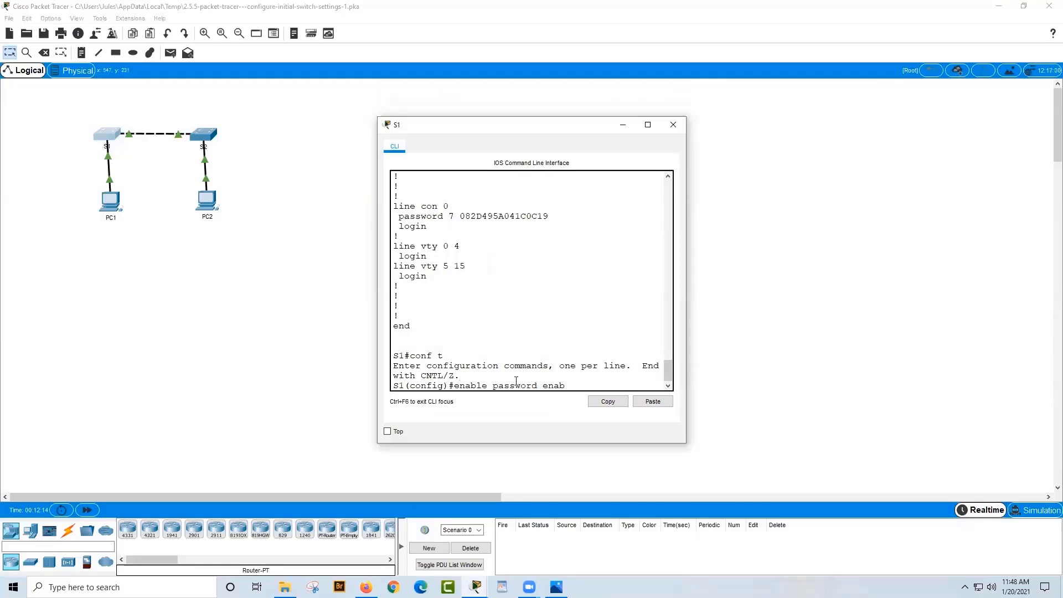
text(le)
click(673, 124)
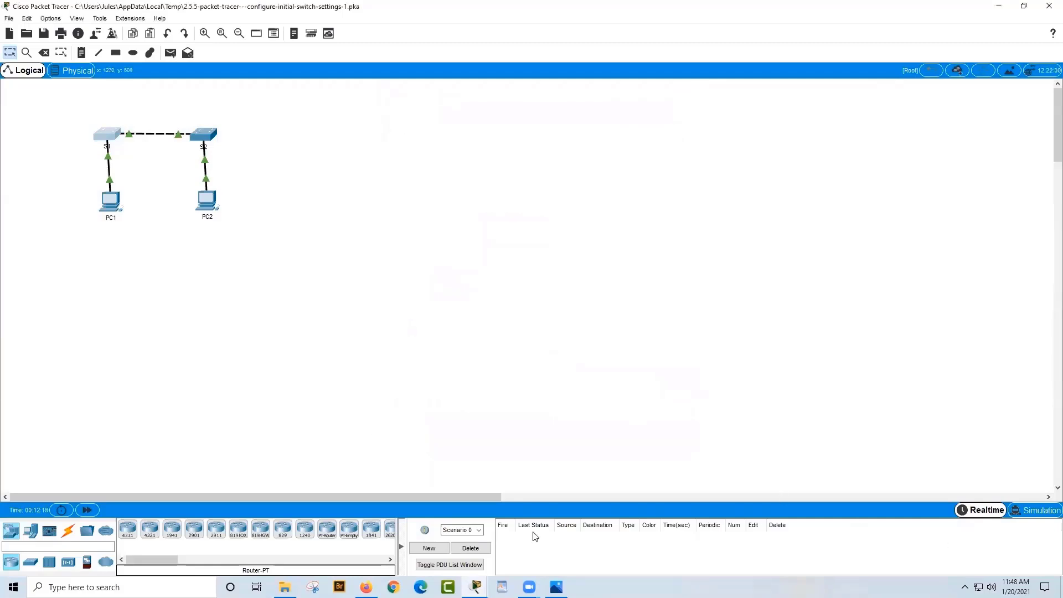
Check results again, confirming 68/72 with S1's Enable Password marked incorrect
mouse_move(475, 587)
click(501, 532)
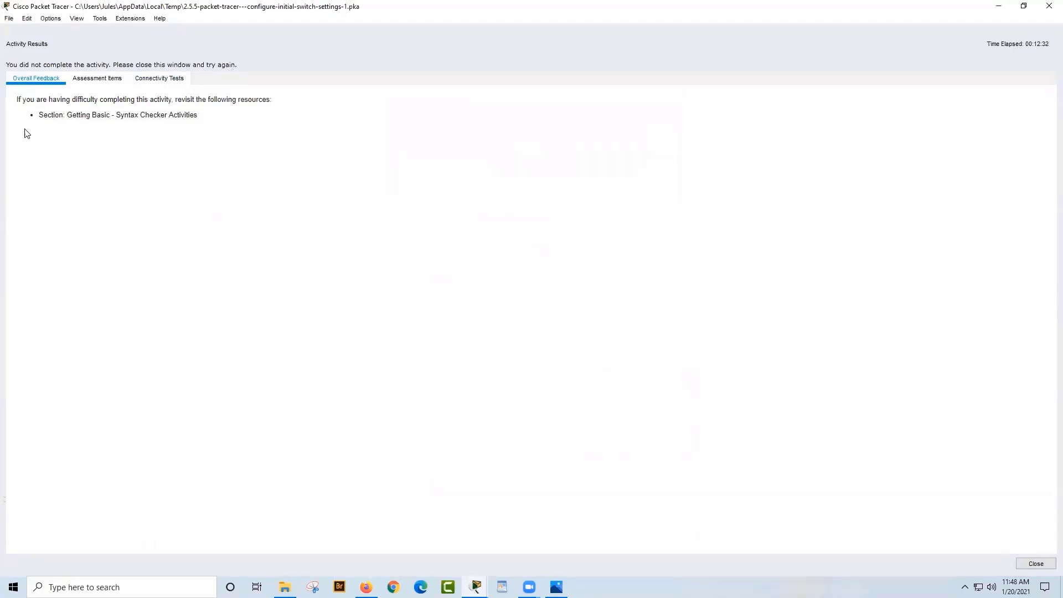
click(97, 78)
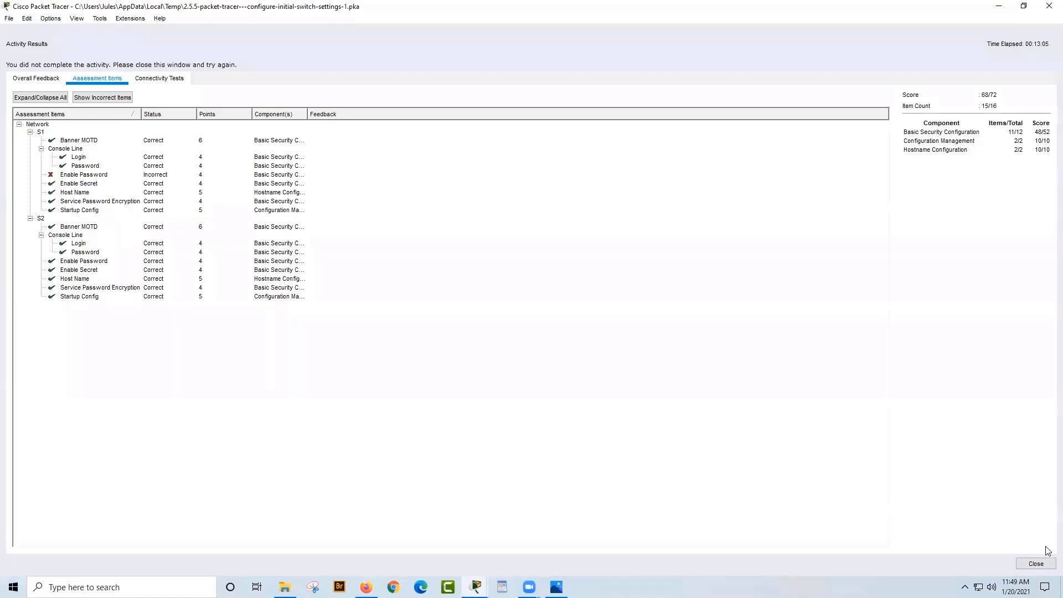
click(1037, 563)
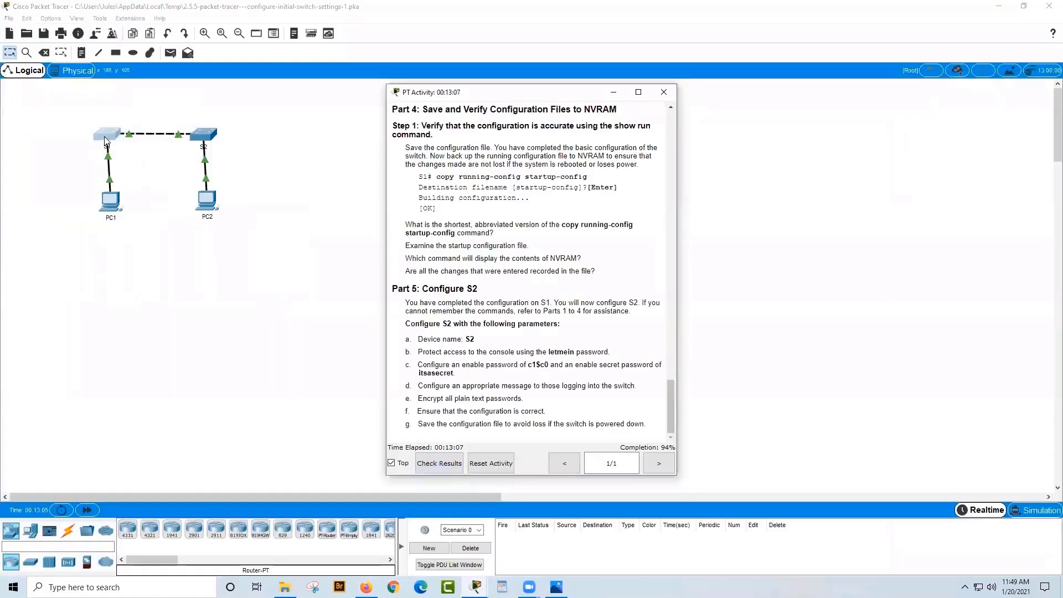
Move the instructions window aside and re-enter S1's required enable password
click(543, 94)
drag(542, 94, 849, 121)
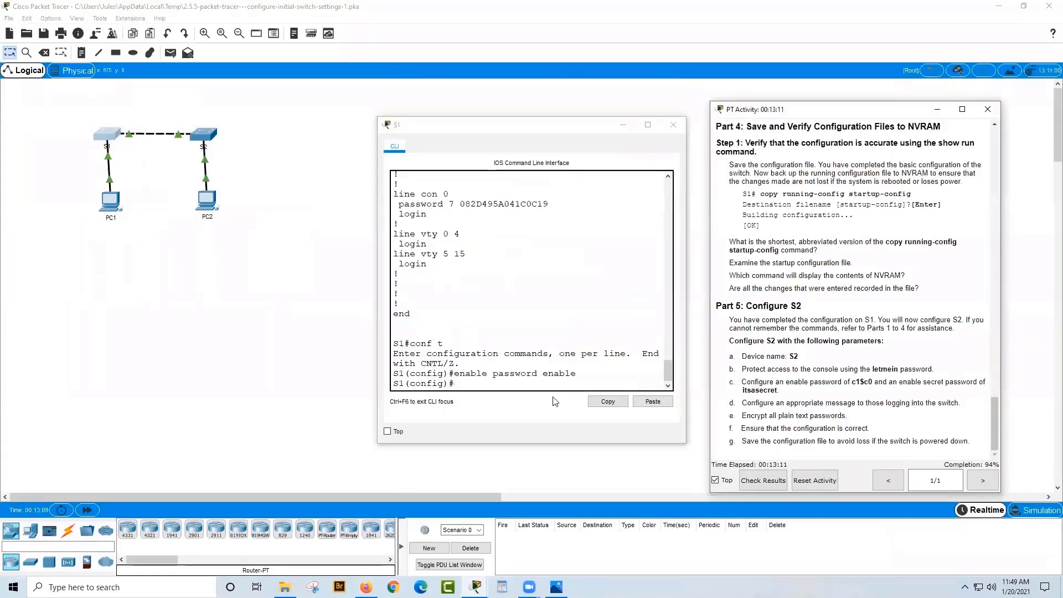
click(555, 401)
text(enable password c1$c0)
key(Return)
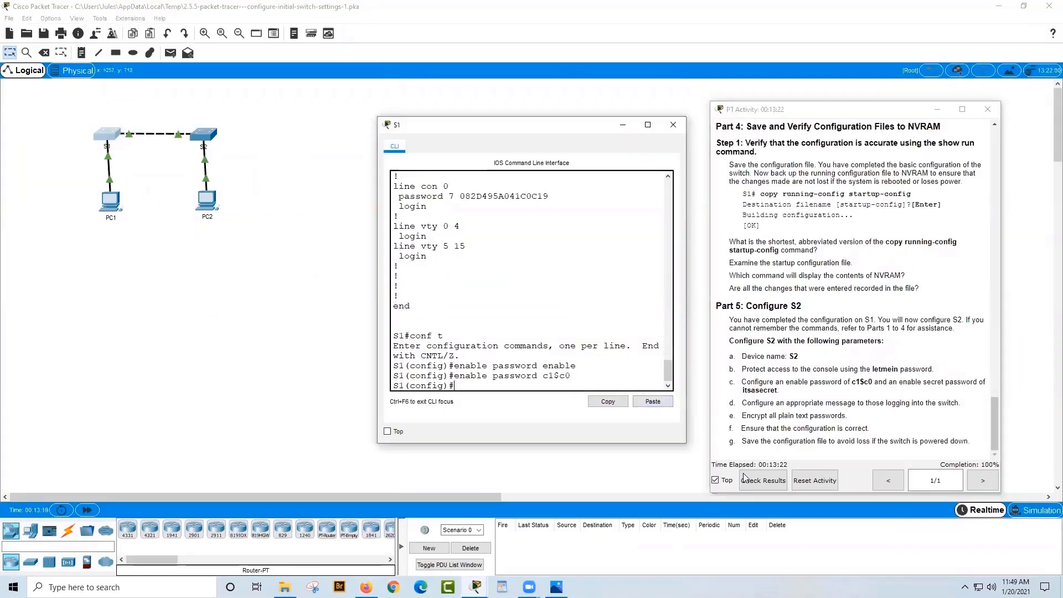
Recheck results for 72/72 with all assessment items correct, then close the activity windows
click(763, 480)
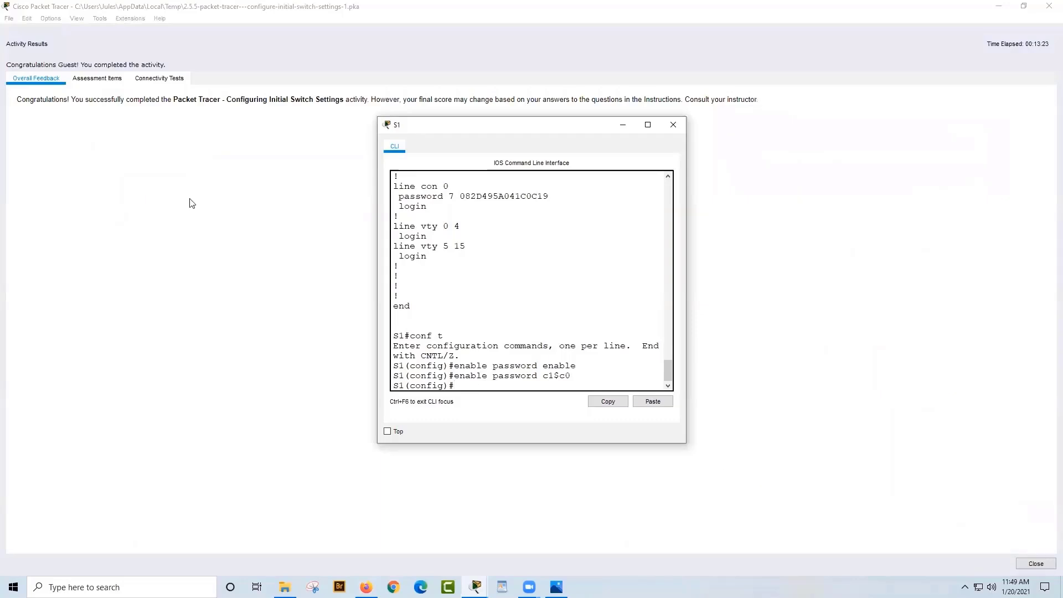
click(92, 78)
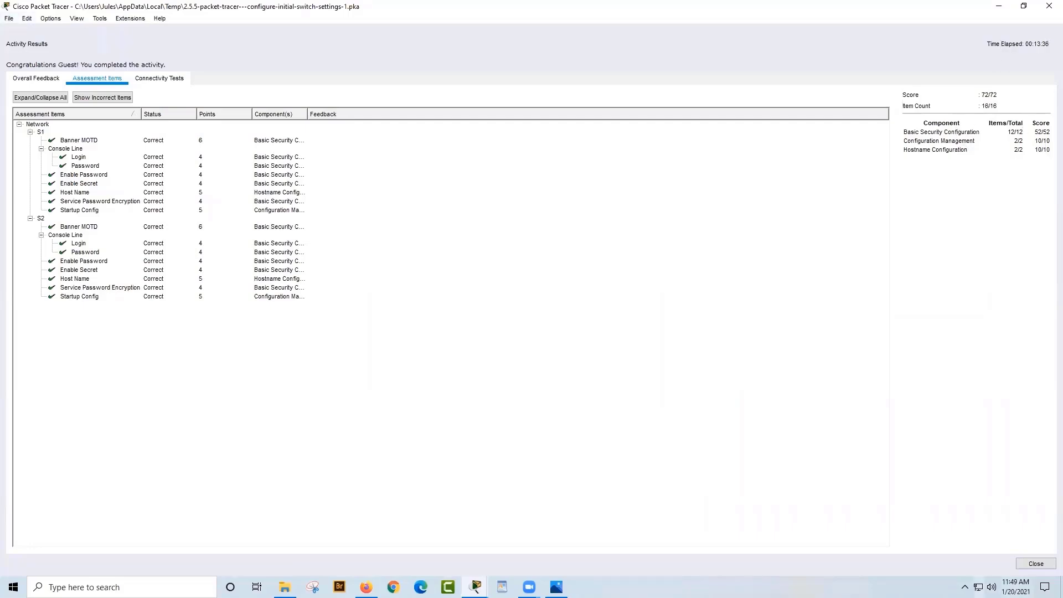
click(1043, 567)
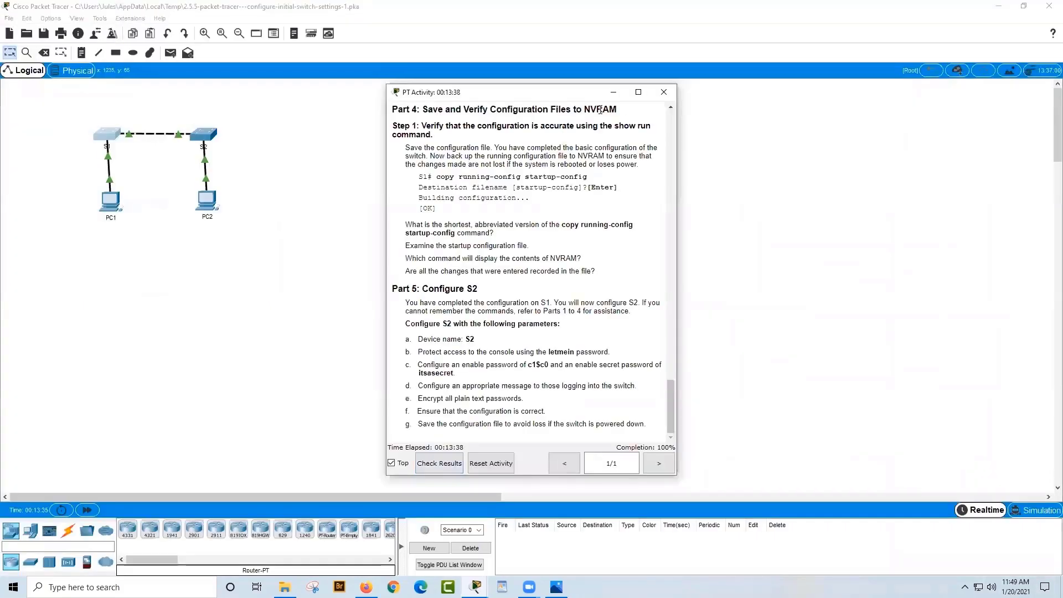
click(665, 92)
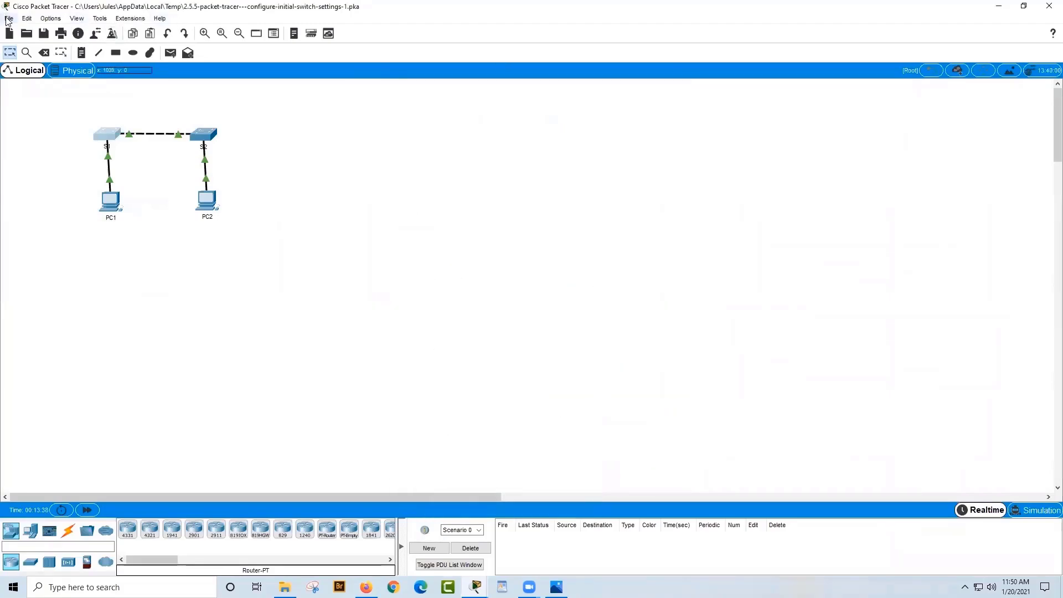
click(9, 18)
click(17, 22)
click(9, 18)
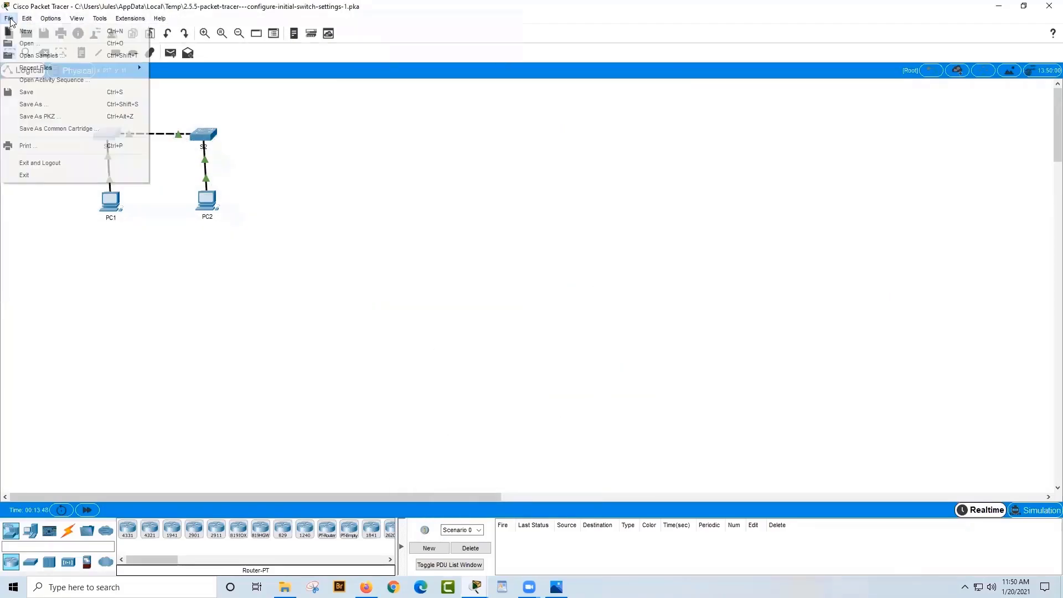
click(35, 102)
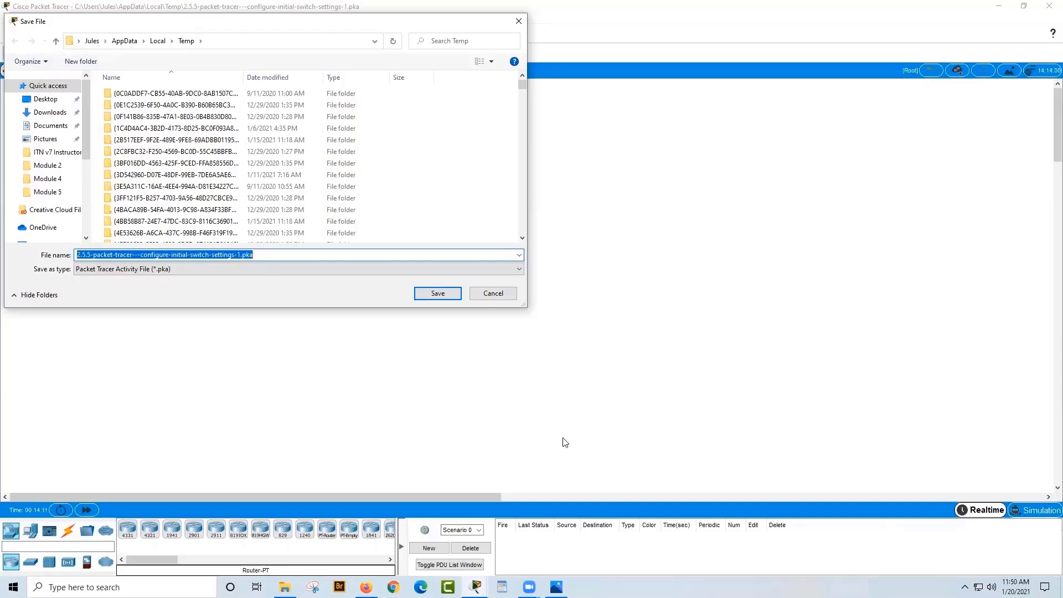
click(509, 297)
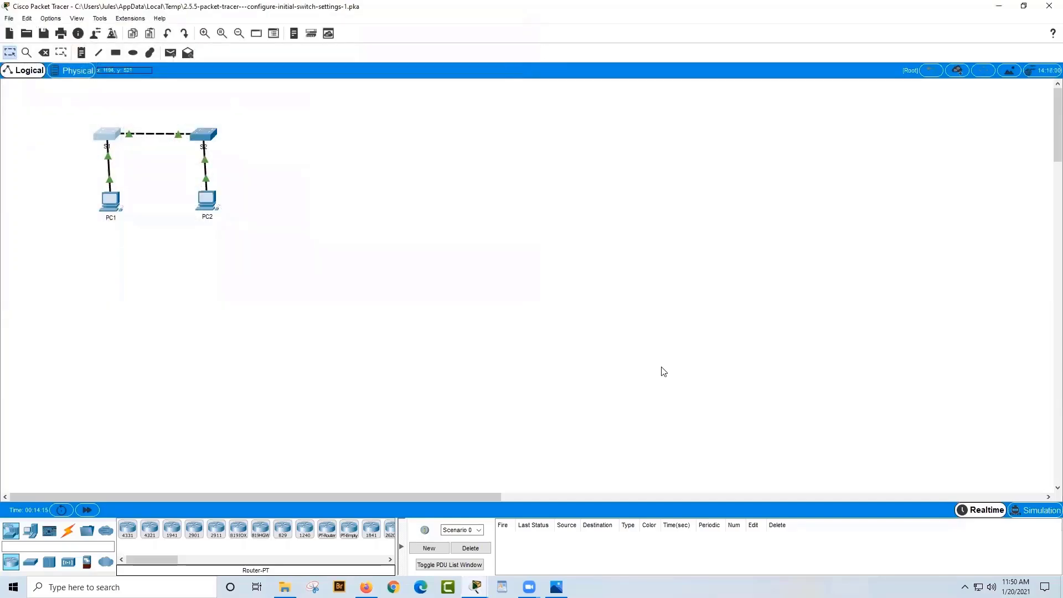